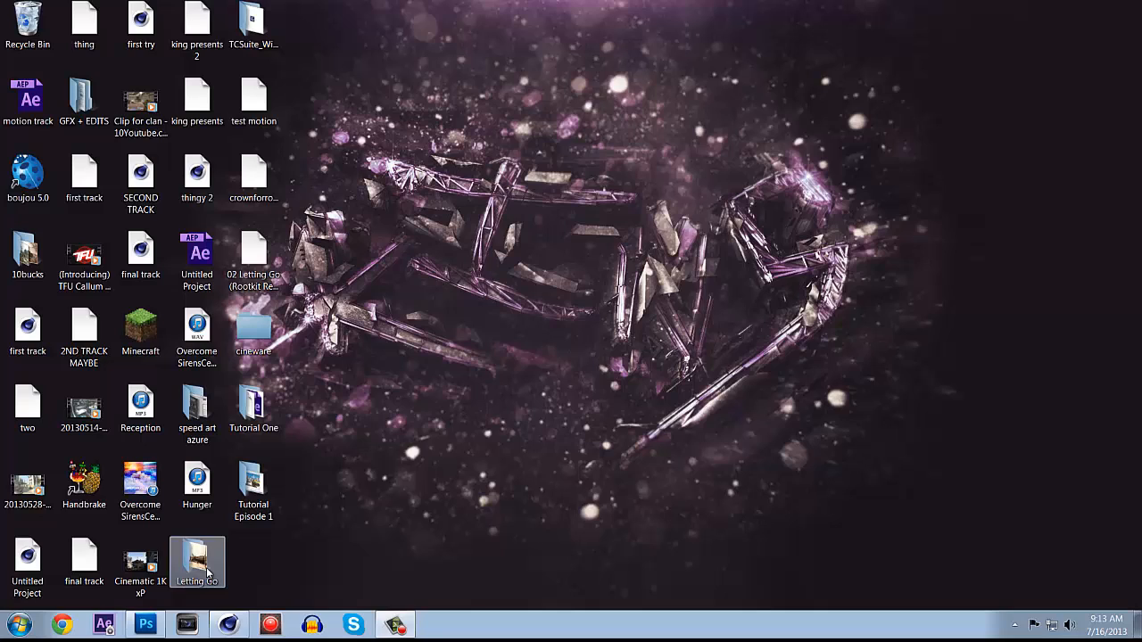
# - Restore the Cinema 4D window full-screen from the taskbar
pyautogui.click(229, 624)
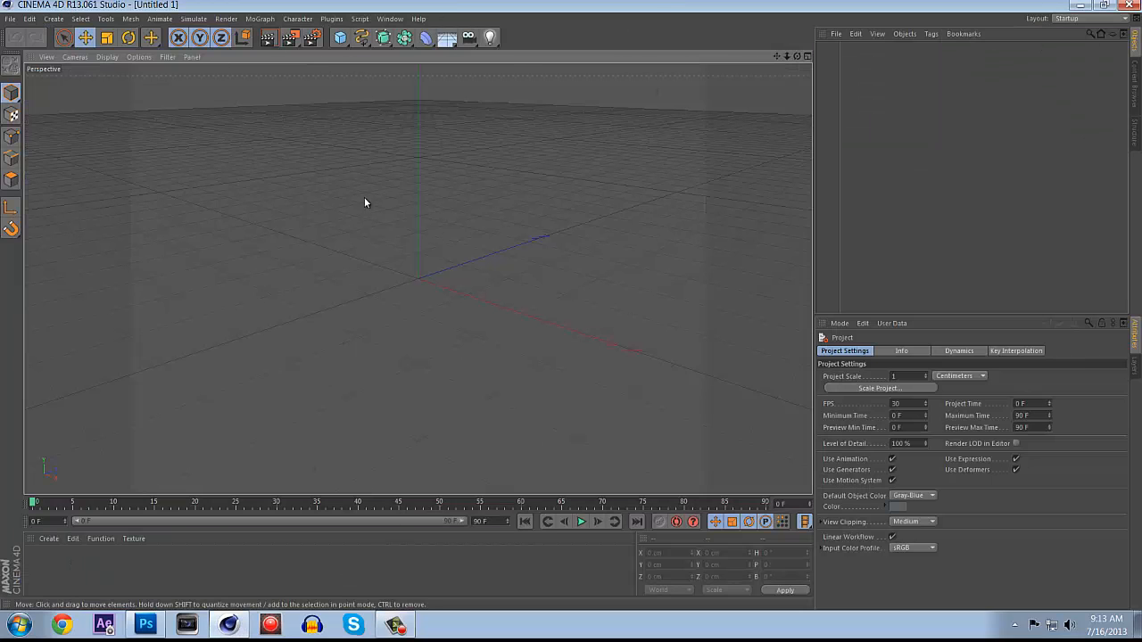
# - Load the Lava Style scene from GFX + EDITS > GFX > Lightrooms
pyautogui.click(10, 18)
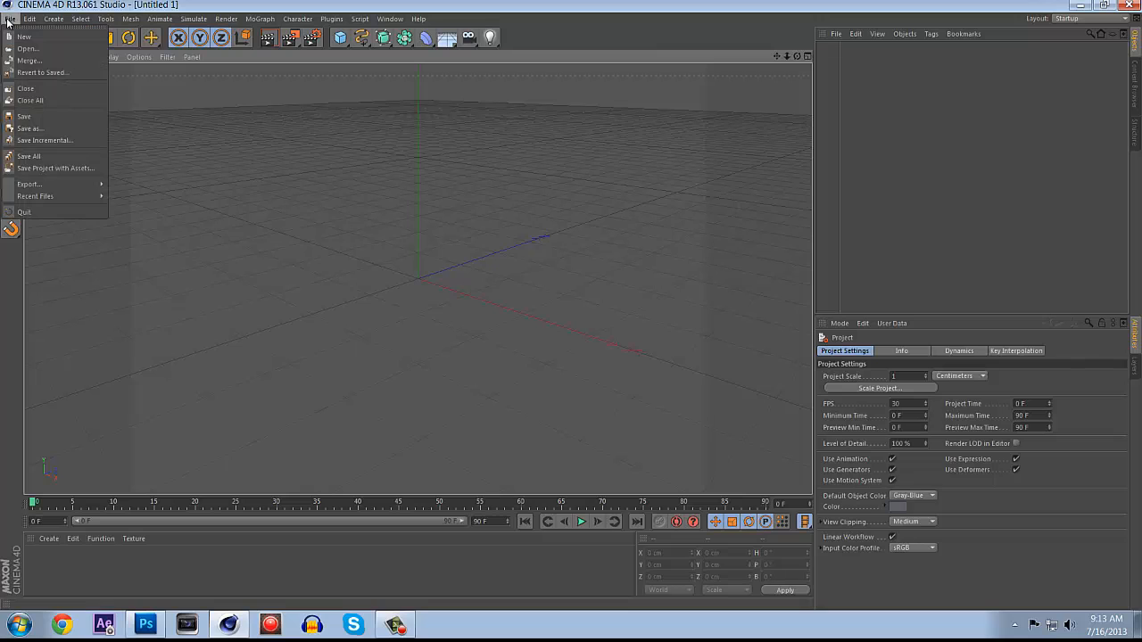
pyautogui.click(27, 48)
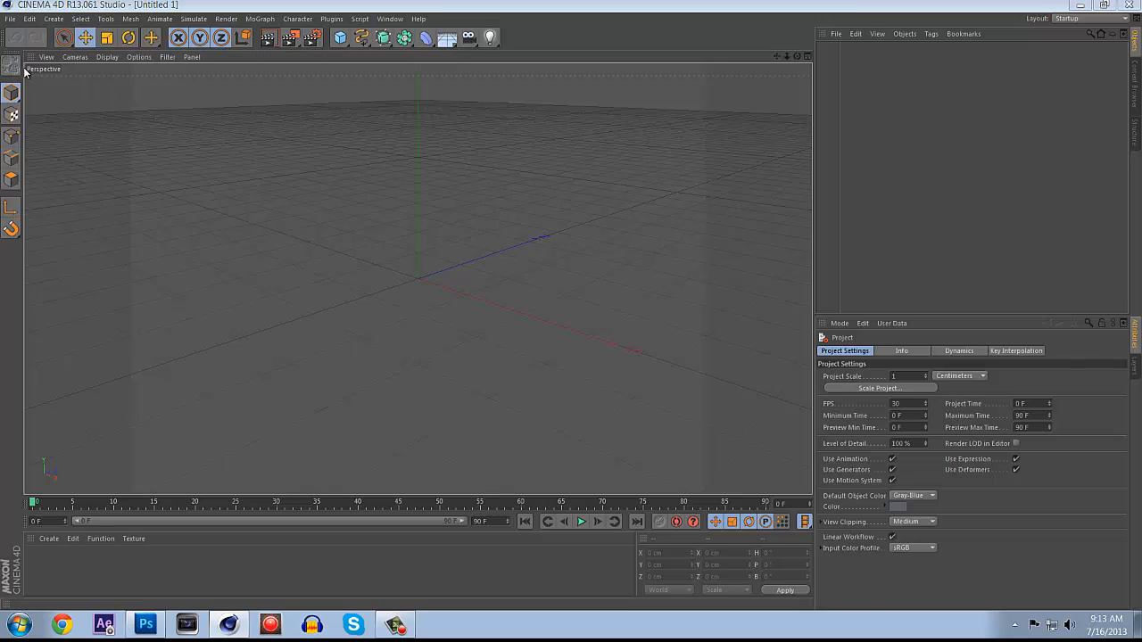
pyautogui.doubleClick(580, 186)
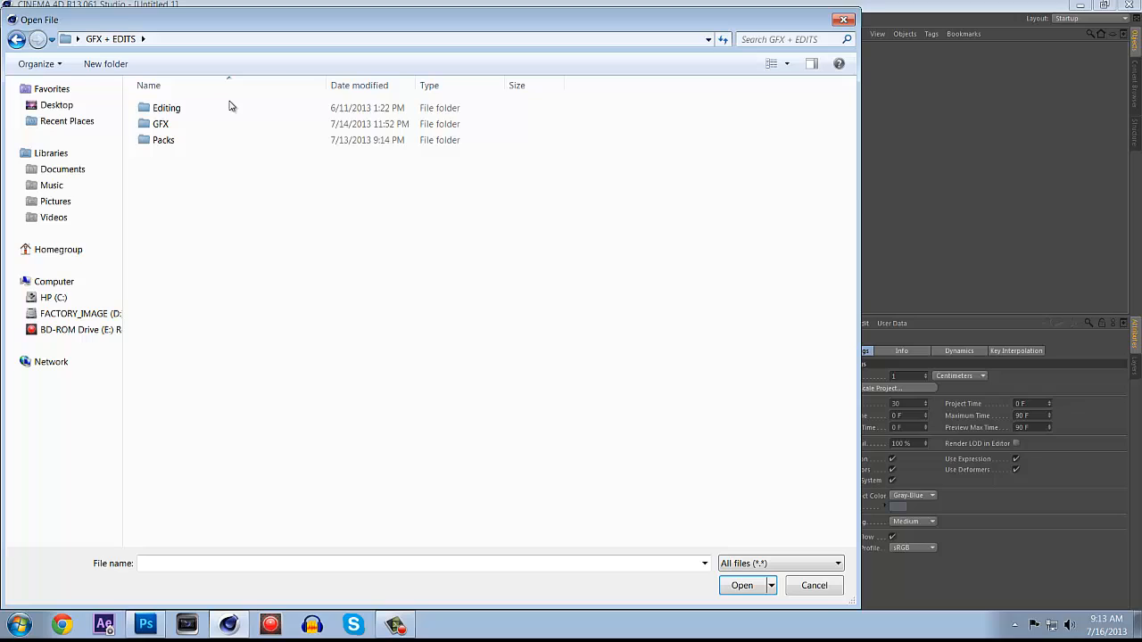
pyautogui.doubleClick(179, 125)
pyautogui.doubleClick(175, 156)
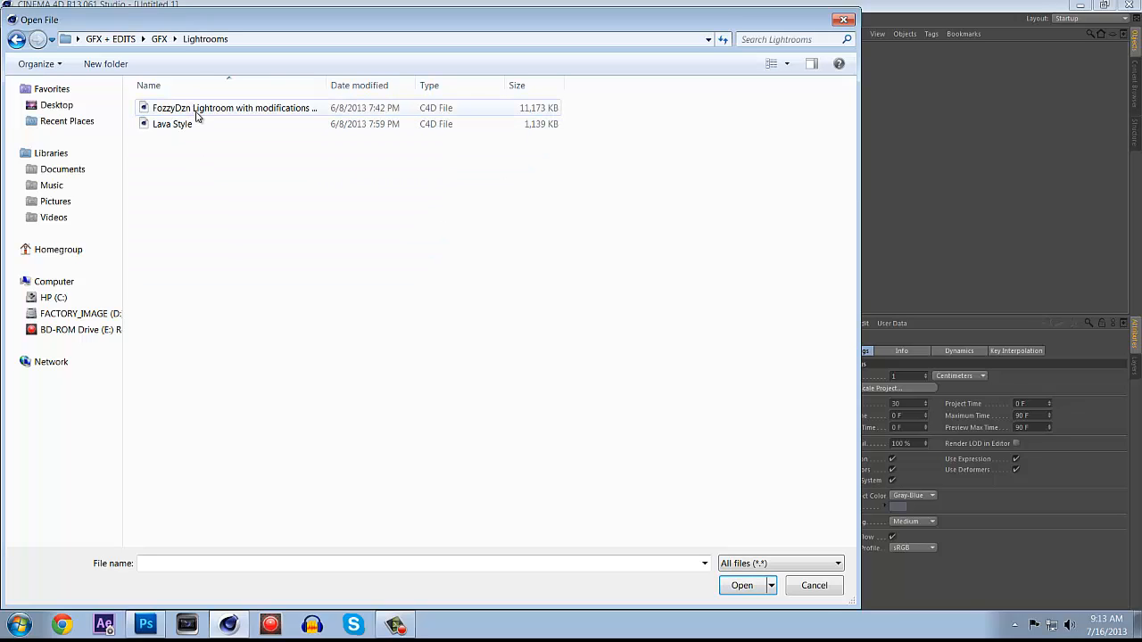
pyautogui.click(201, 108)
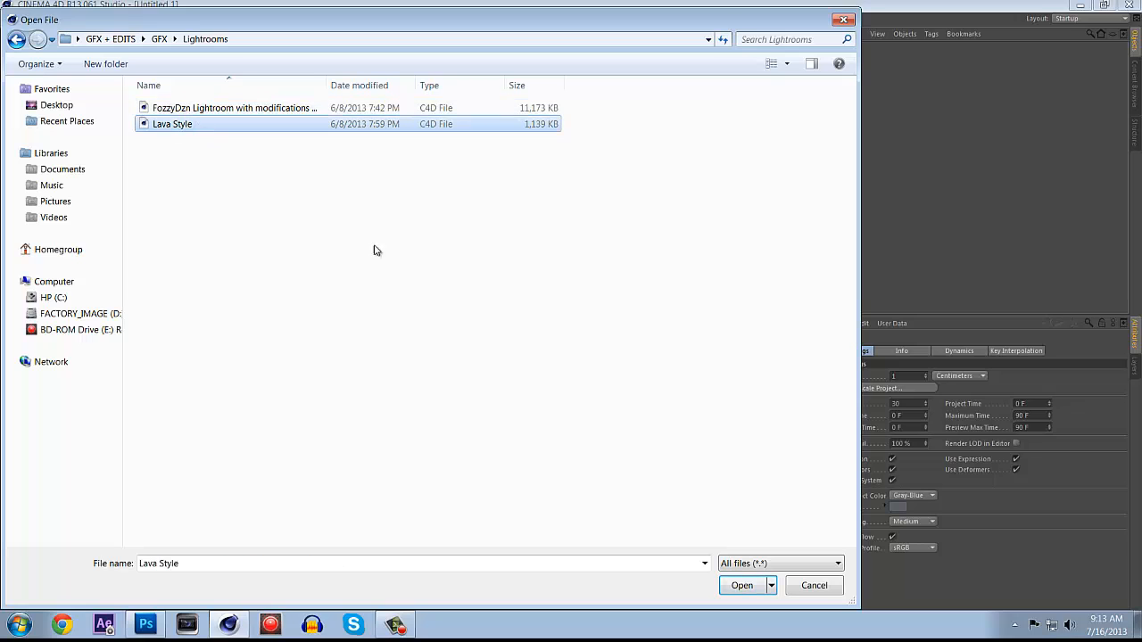
pyautogui.click(745, 585)
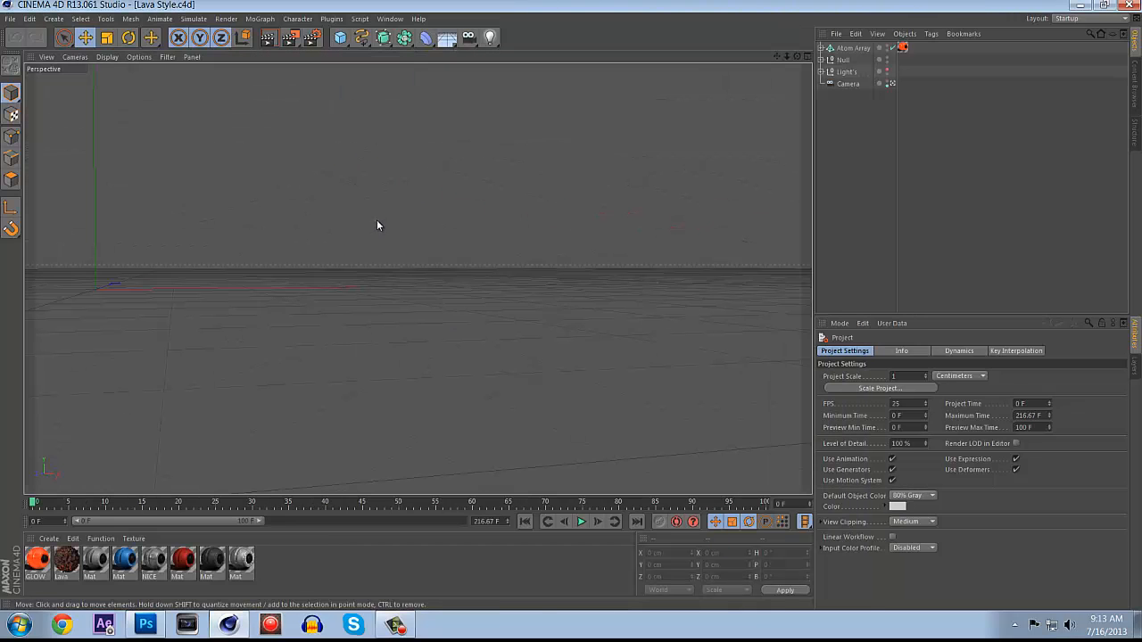
# - Delete the Atom Array and Null logo objects, leaving lights and camera
pyautogui.click(852, 48)
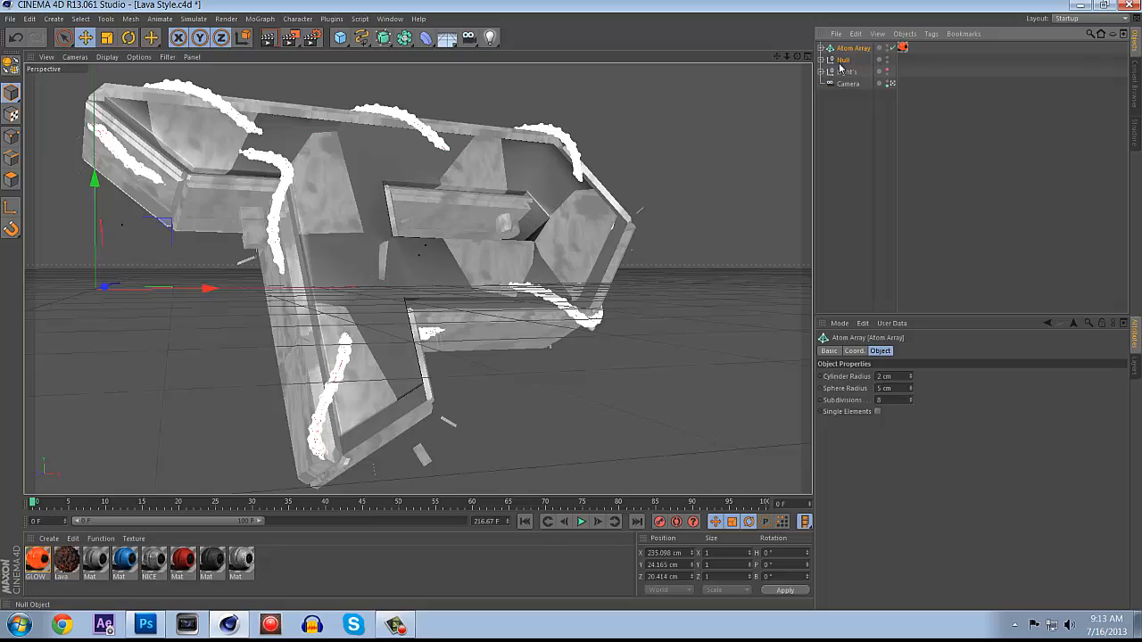
pyautogui.keyDown('shift'); pyautogui.click(842, 59); pyautogui.keyUp('shift')
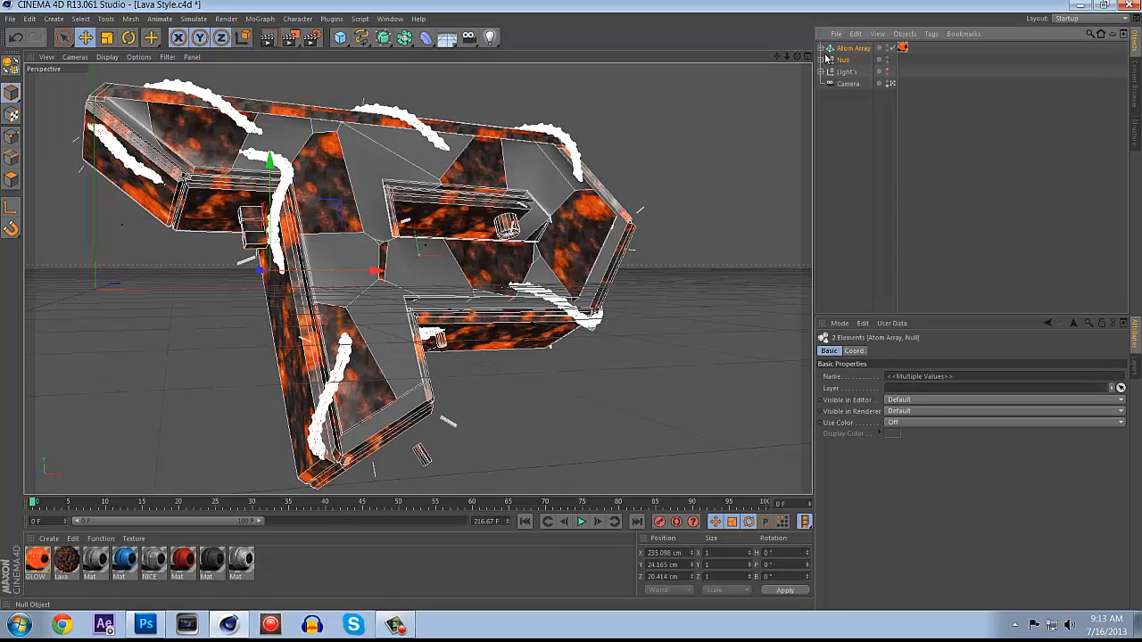
pyautogui.press('Delete')
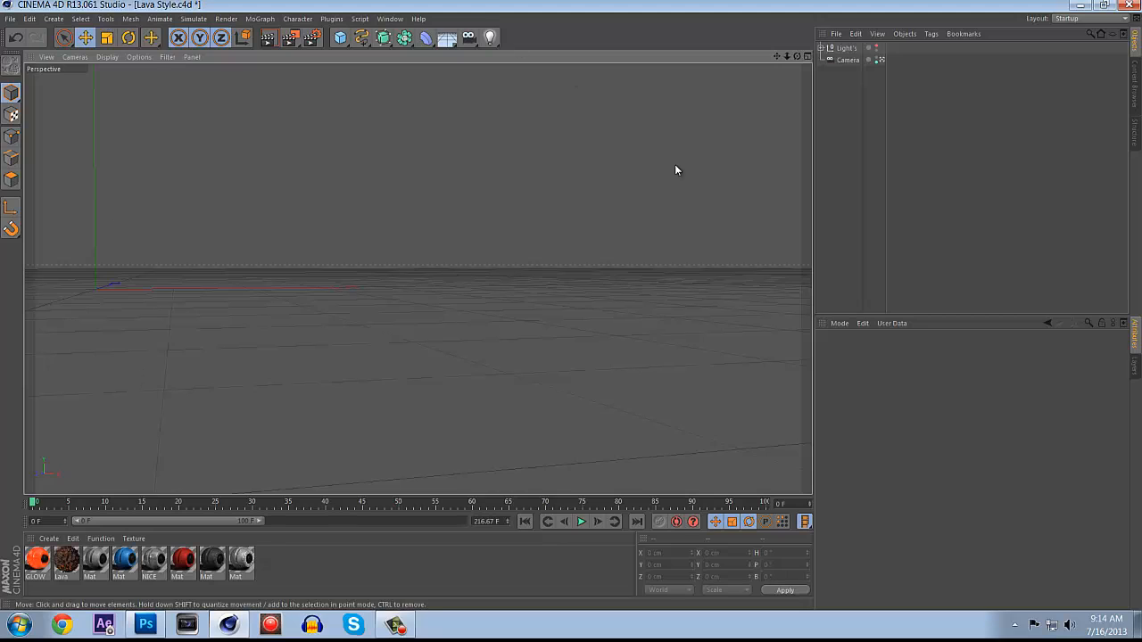
# - Choose the new infa logo(2).ai file from GFX > Ai Files to import
pyautogui.click(9, 18)
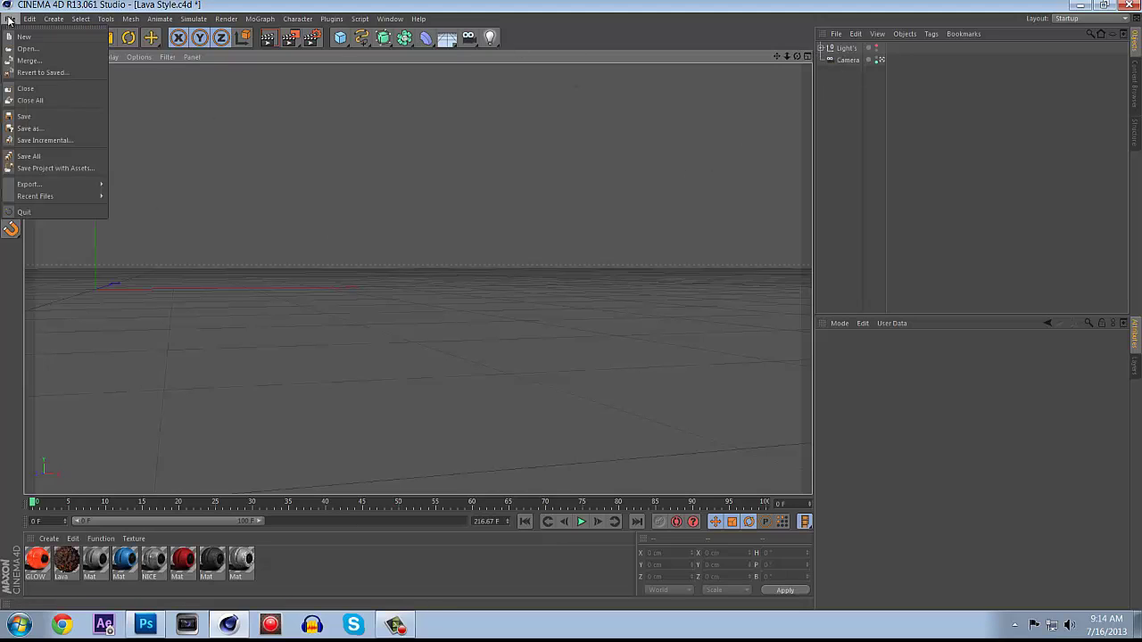
pyautogui.click(36, 71)
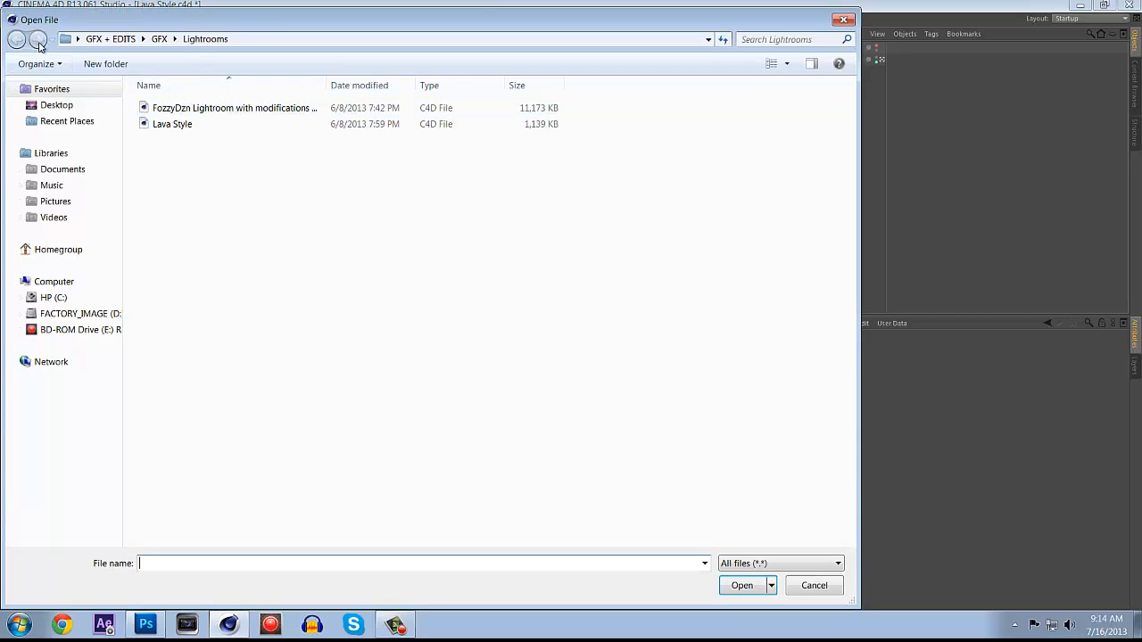
pyautogui.moveTo(39, 22); pyautogui.dragTo(278, 19)
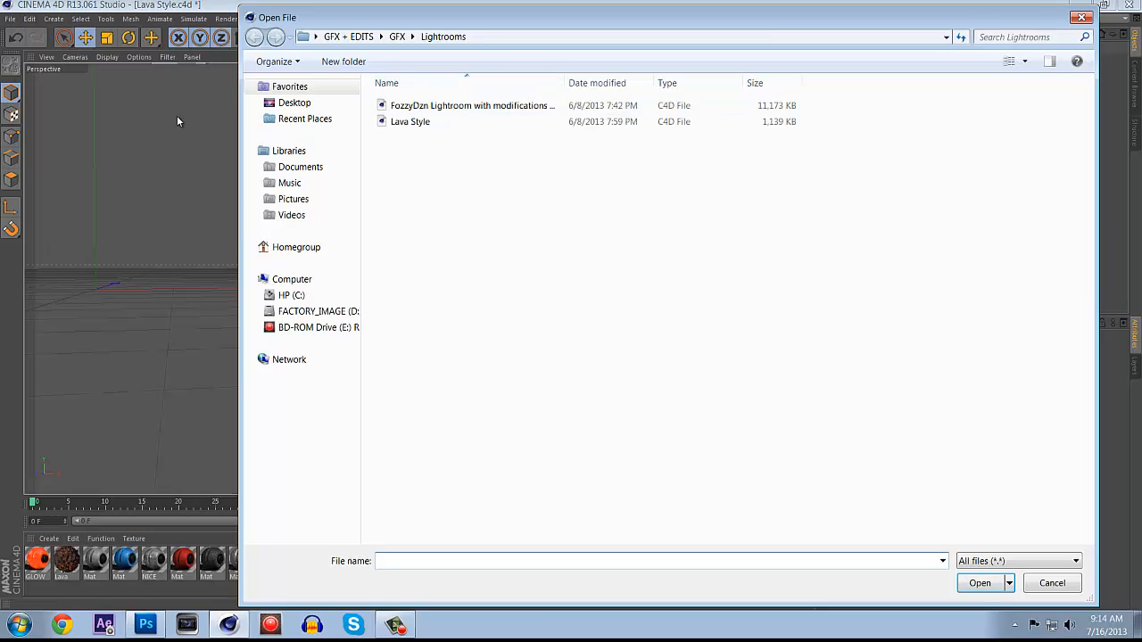
pyautogui.click(395, 37)
pyautogui.doubleClick(410, 119)
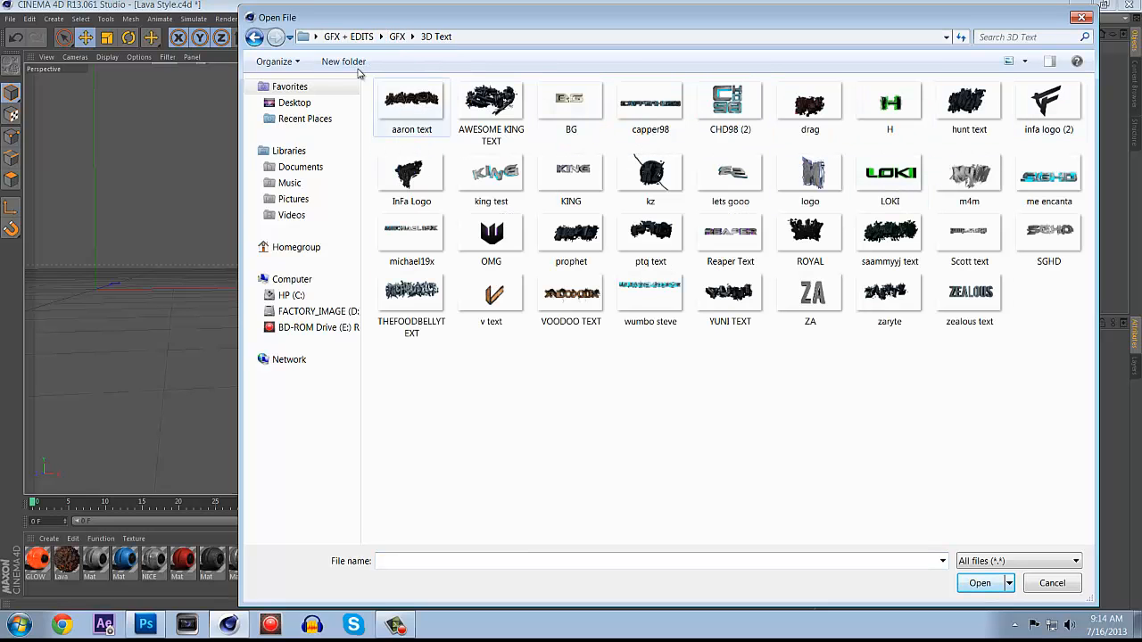
pyautogui.click(255, 37)
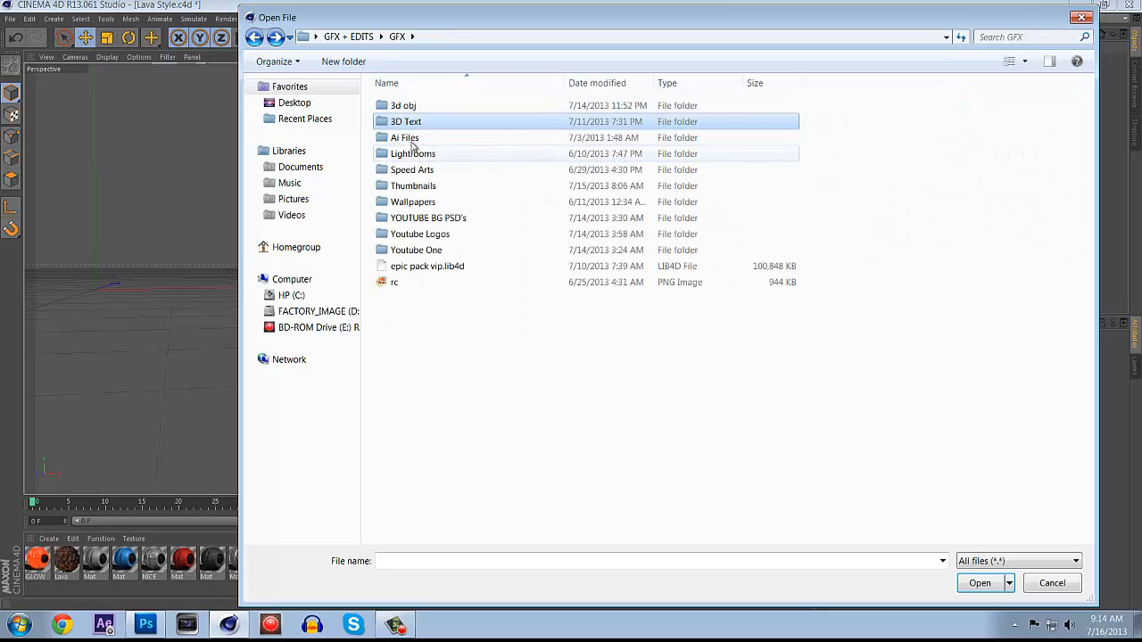
pyautogui.doubleClick(405, 138)
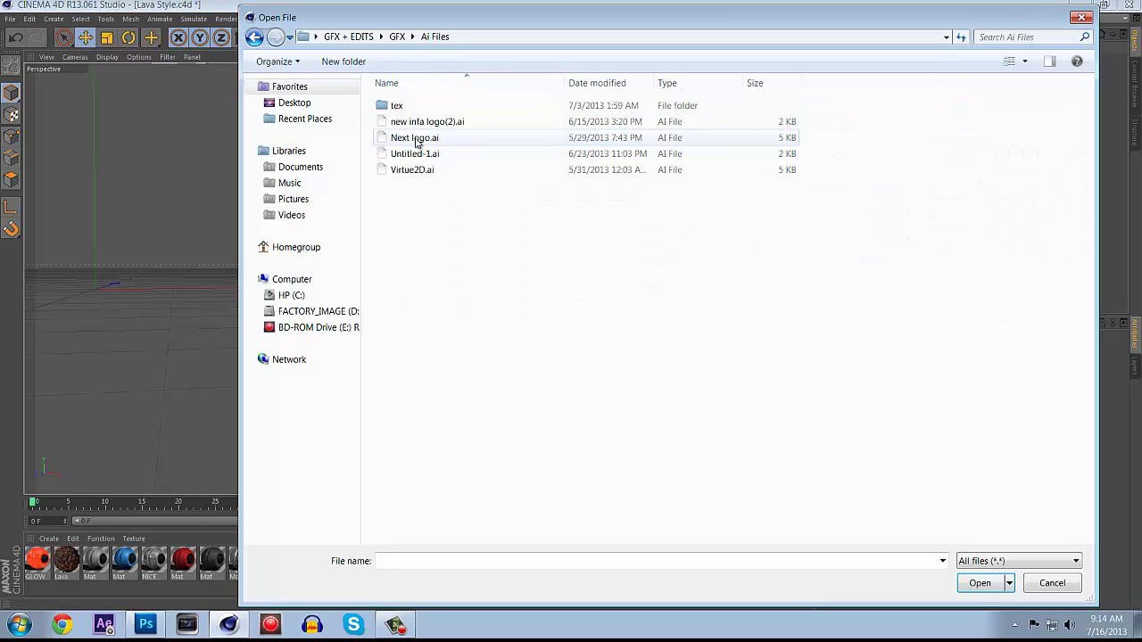
pyautogui.click(461, 127)
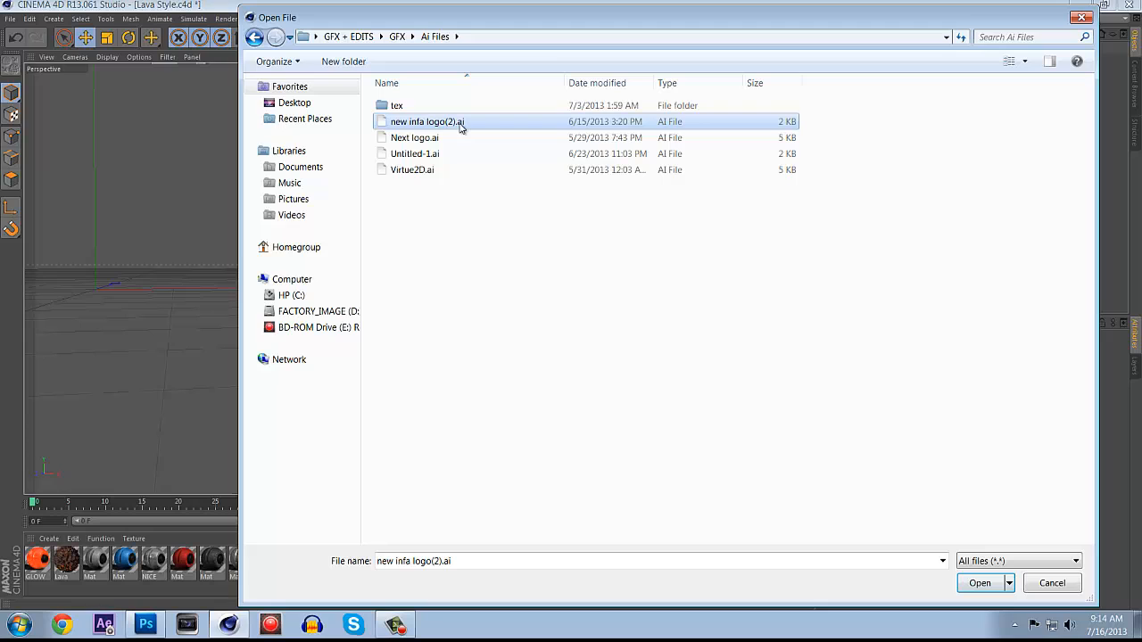
pyautogui.click(461, 128)
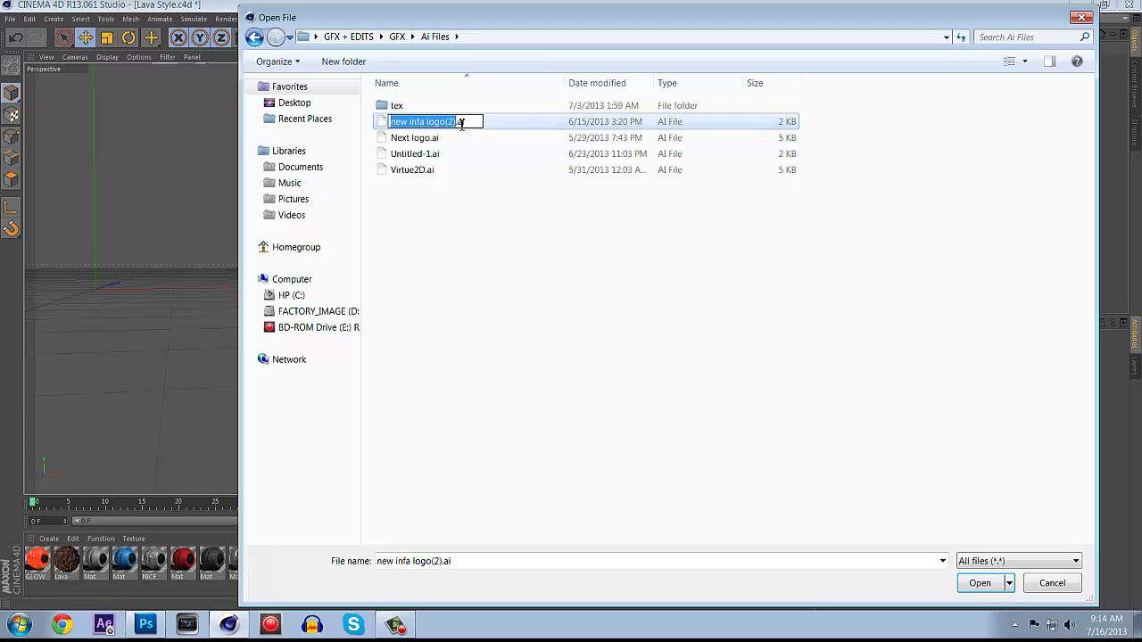
pyautogui.click(980, 583)
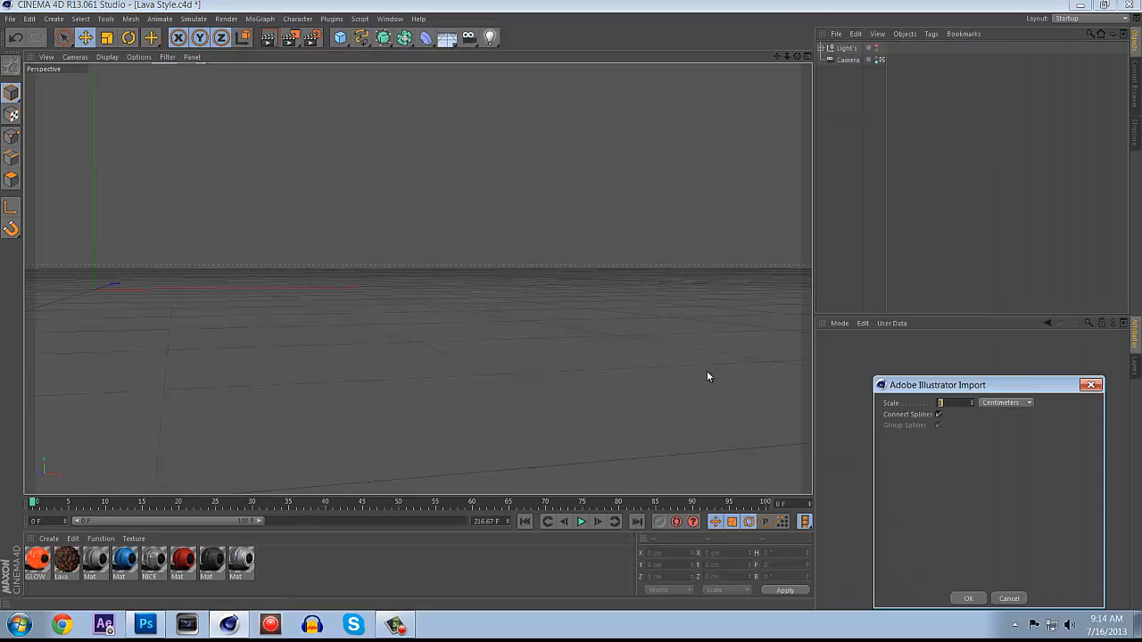
# - Import the Illustrator logo splines and scale them down to about 70% or less
pyautogui.click(972, 600)
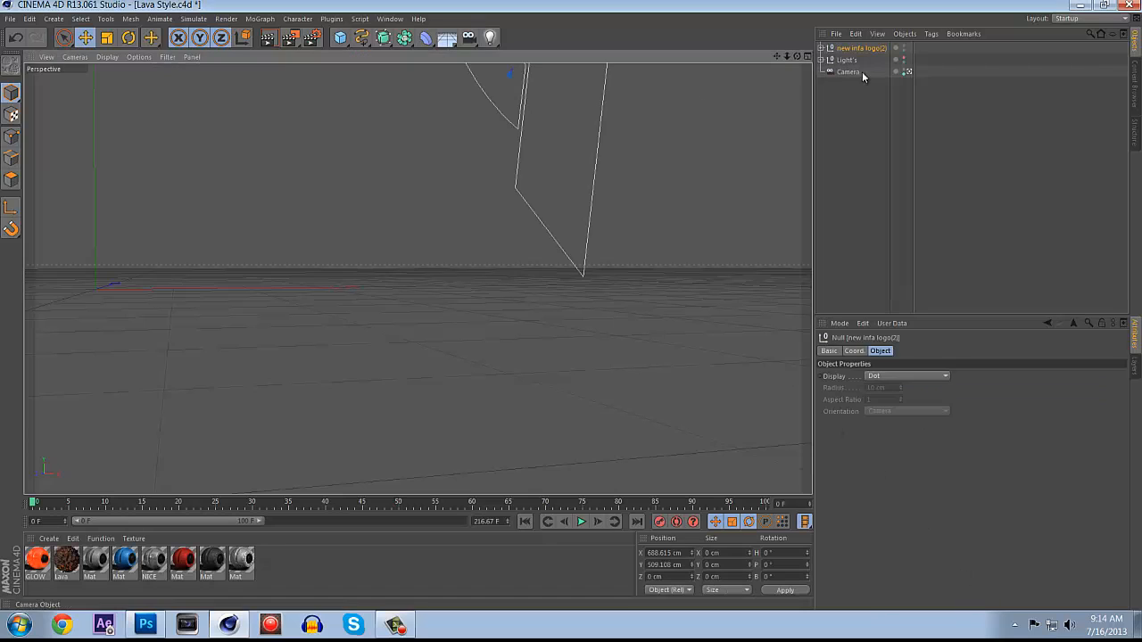
pyautogui.keyDown('alt'); pyautogui.moveTo(499, 410); pyautogui.dragTo(448, 342); pyautogui.keyUp('alt')
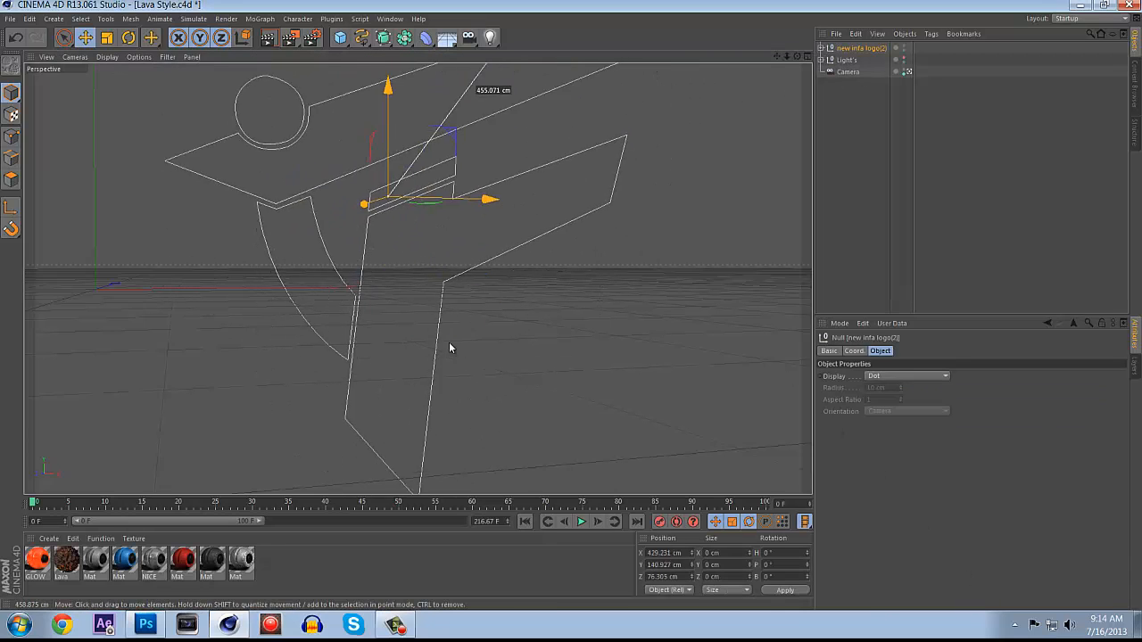
pyautogui.click(149, 36)
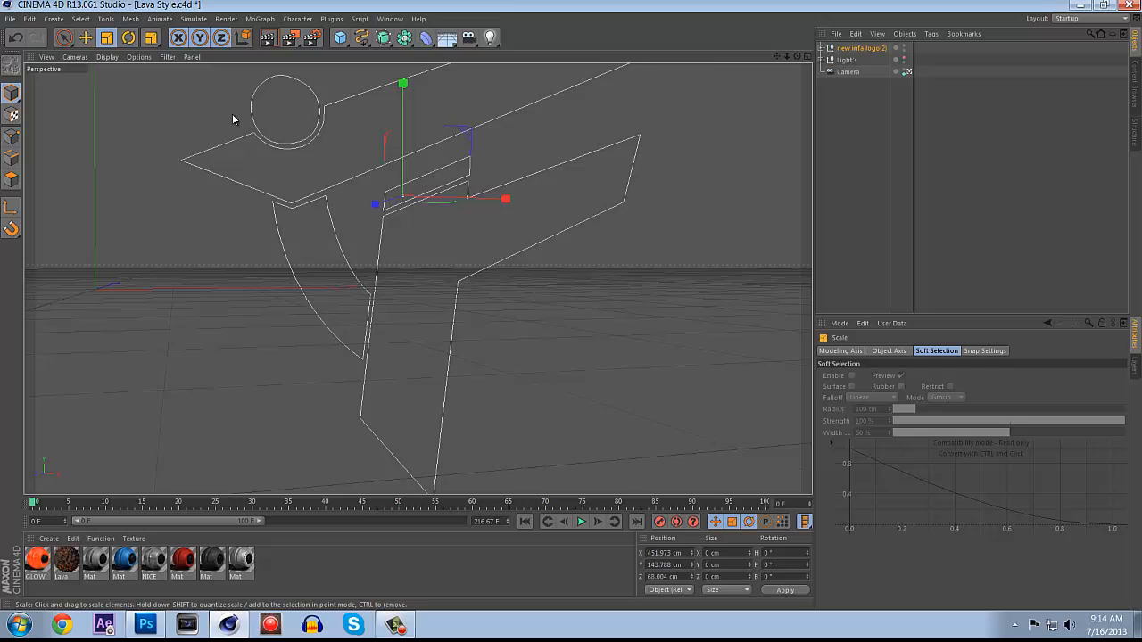
pyautogui.moveTo(434, 226); pyautogui.dragTo(73, 157)
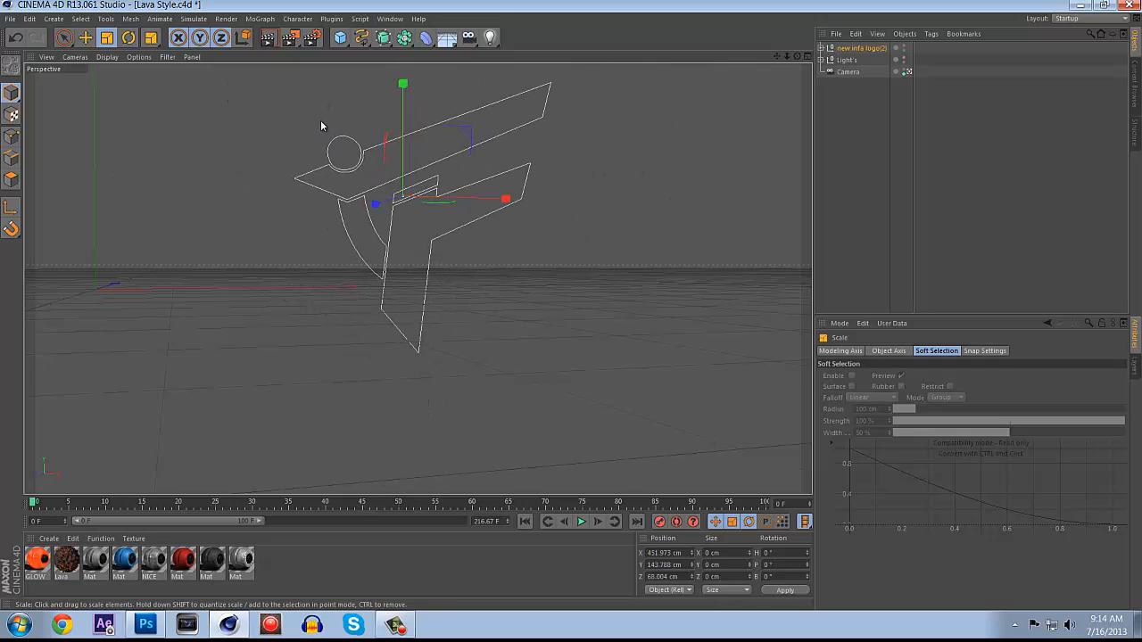
pyautogui.moveTo(321, 116); pyautogui.dragTo(211, 46)
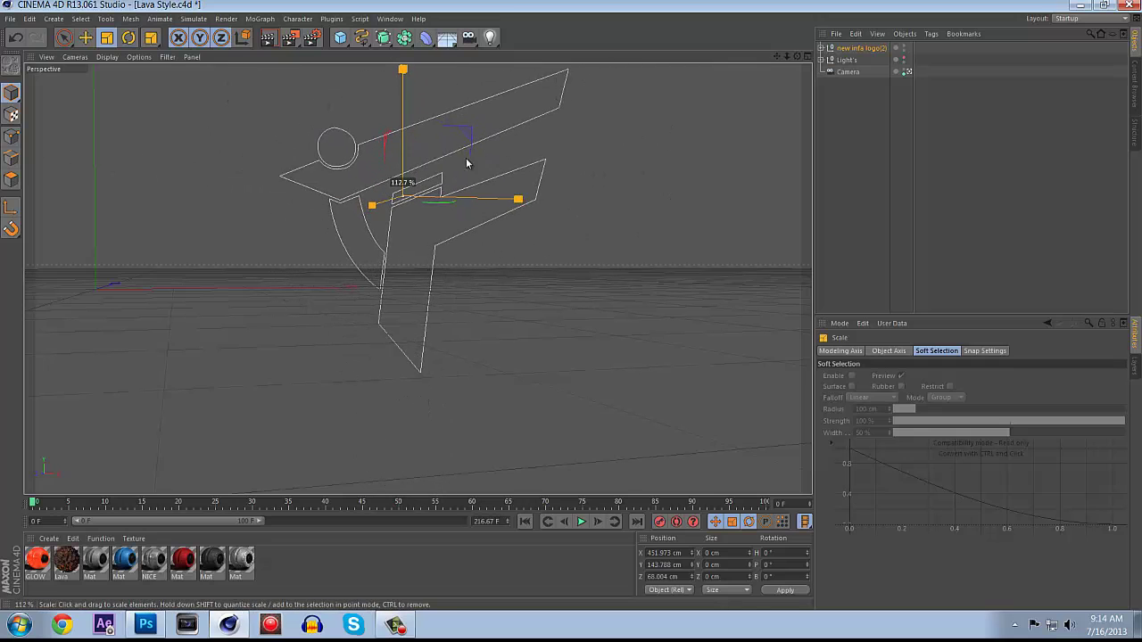
# - Shift the logo along the X axis and re-frame the view around it
pyautogui.click(85, 37)
pyautogui.moveTo(431, 138)
pyautogui.mouseDown()
pyautogui.moveTo(389, 159)
pyautogui.moveTo(420, 151)
pyautogui.mouseUp()
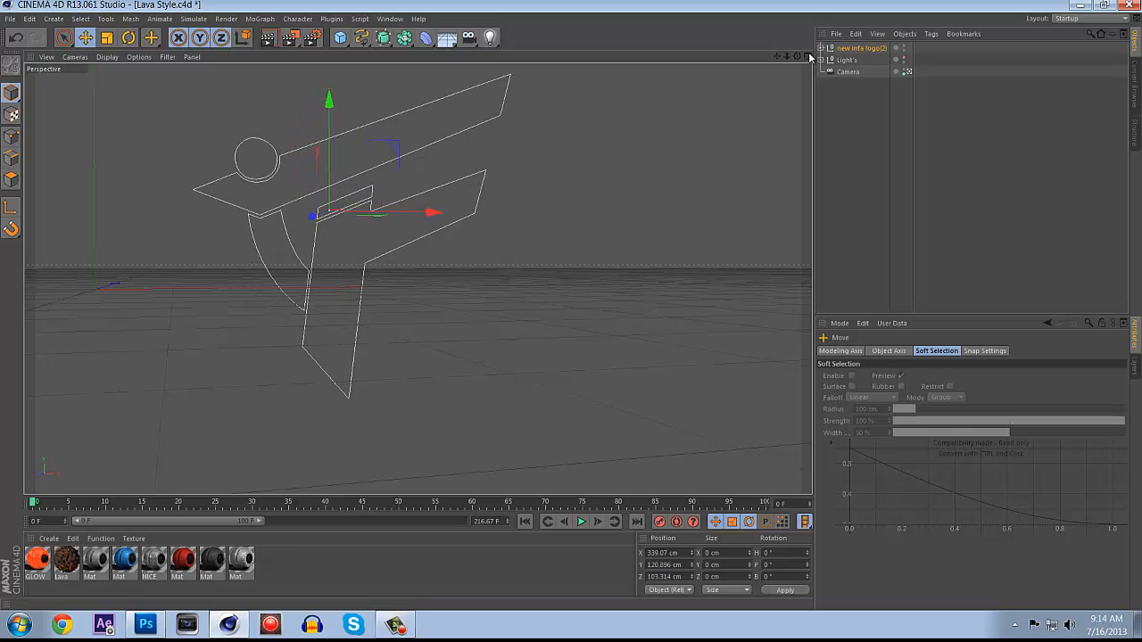
pyautogui.moveTo(798, 56); pyautogui.dragTo(572, 301)
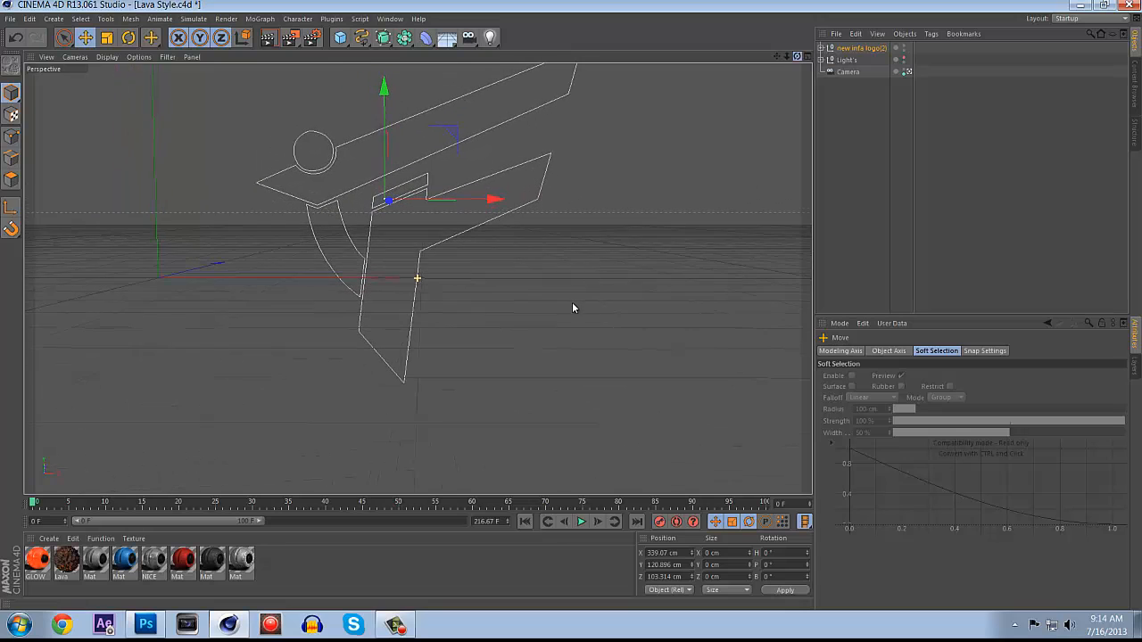
pyautogui.moveTo(780, 58); pyautogui.dragTo(574, 306)
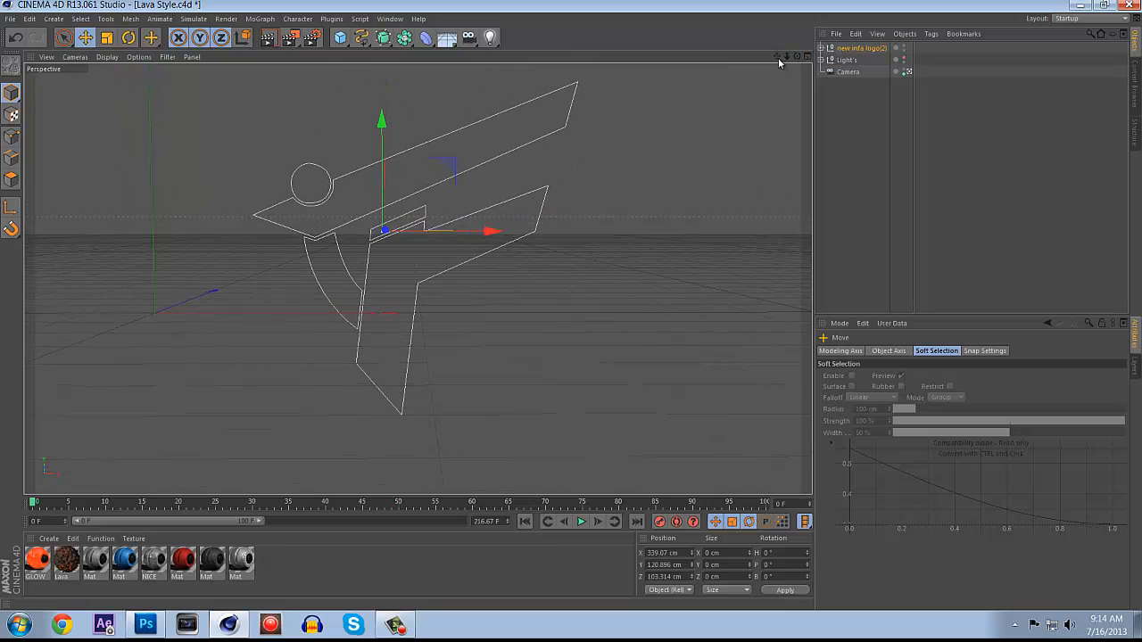
pyautogui.moveTo(797, 57); pyautogui.dragTo(571, 302)
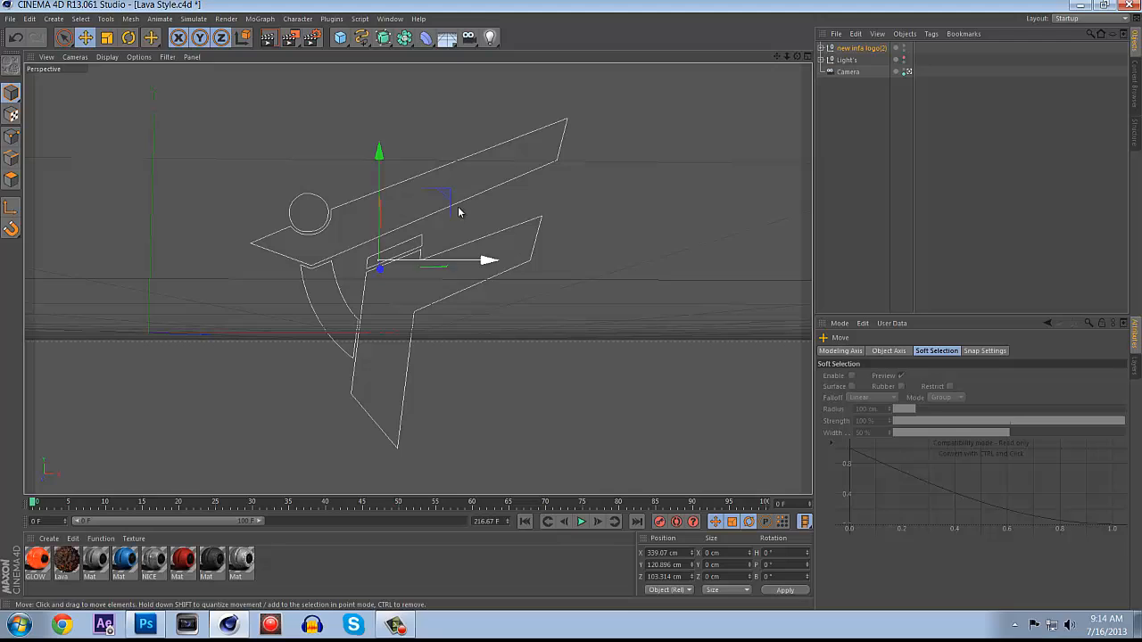
# - Connect the five logo paths into one spline, Path 1.1
pyautogui.click(822, 48)
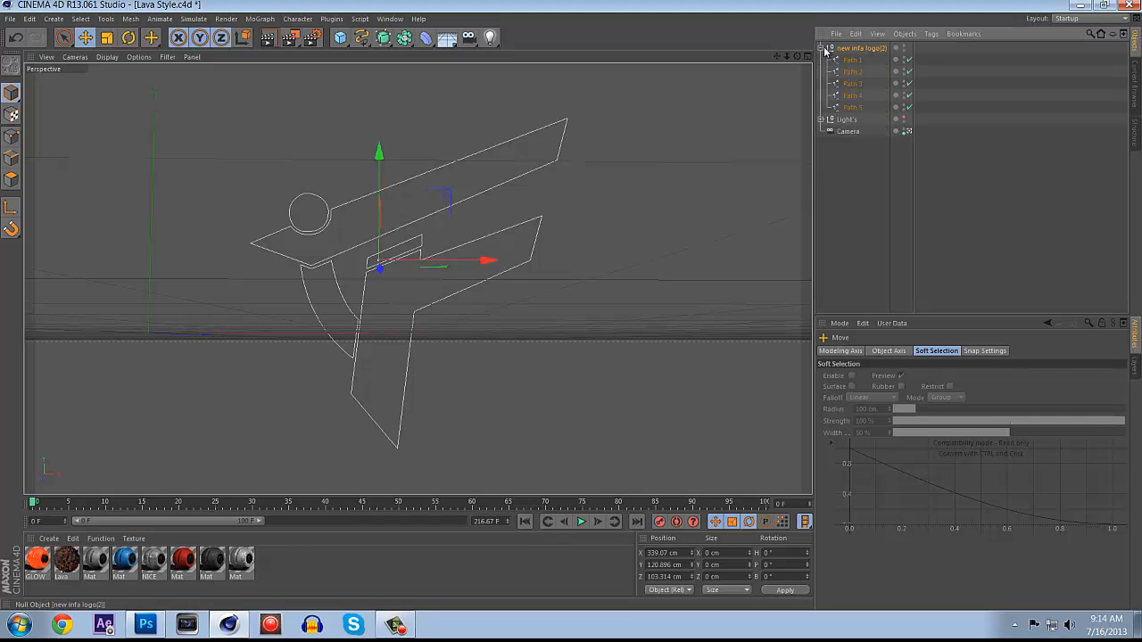
pyautogui.click(822, 48)
pyautogui.click(852, 60)
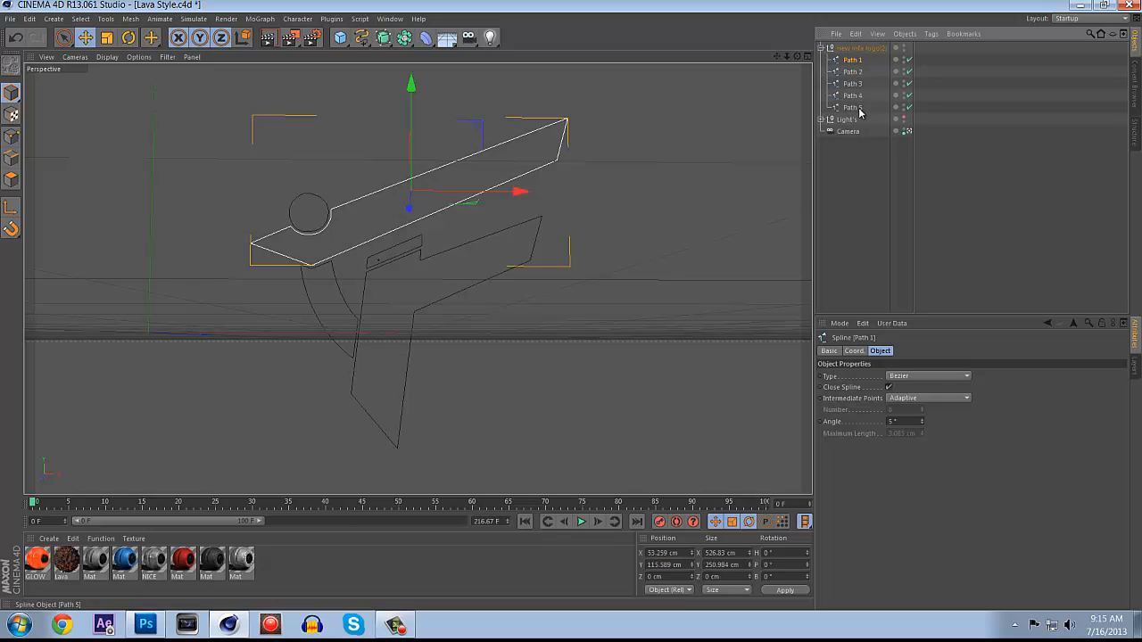
pyautogui.keyDown('shift'); pyautogui.click(852, 107); pyautogui.keyUp('shift')
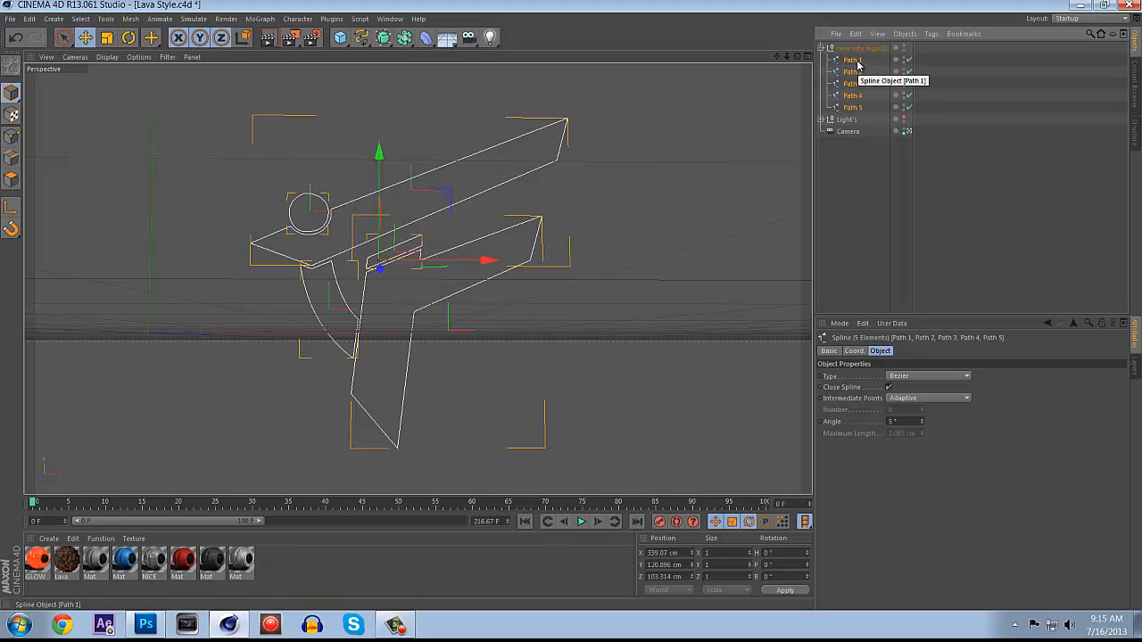
pyautogui.rightClick(859, 64)
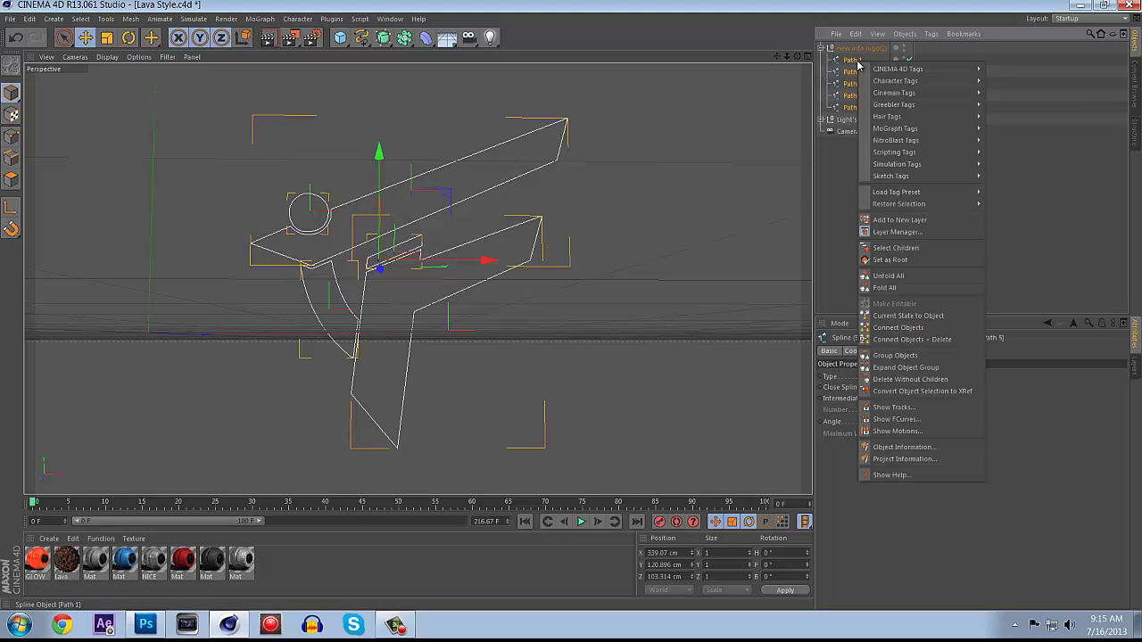
pyautogui.click(935, 345)
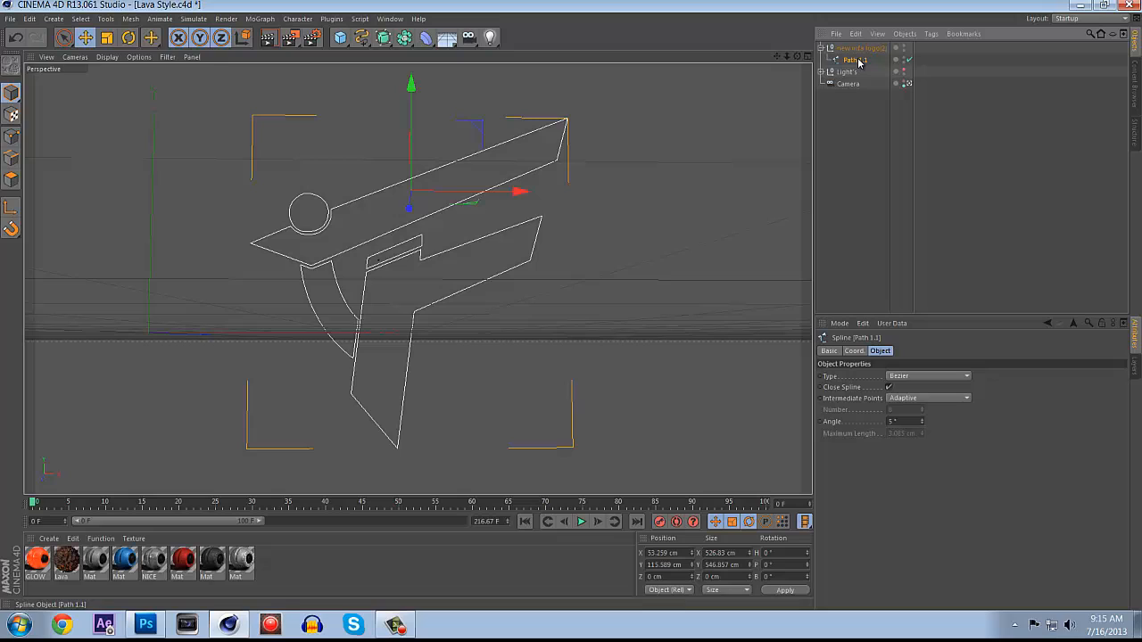
# - Move the merged Path 1.1 spline out of the logo group to the top level
pyautogui.moveTo(859, 61); pyautogui.dragTo(857, 44)
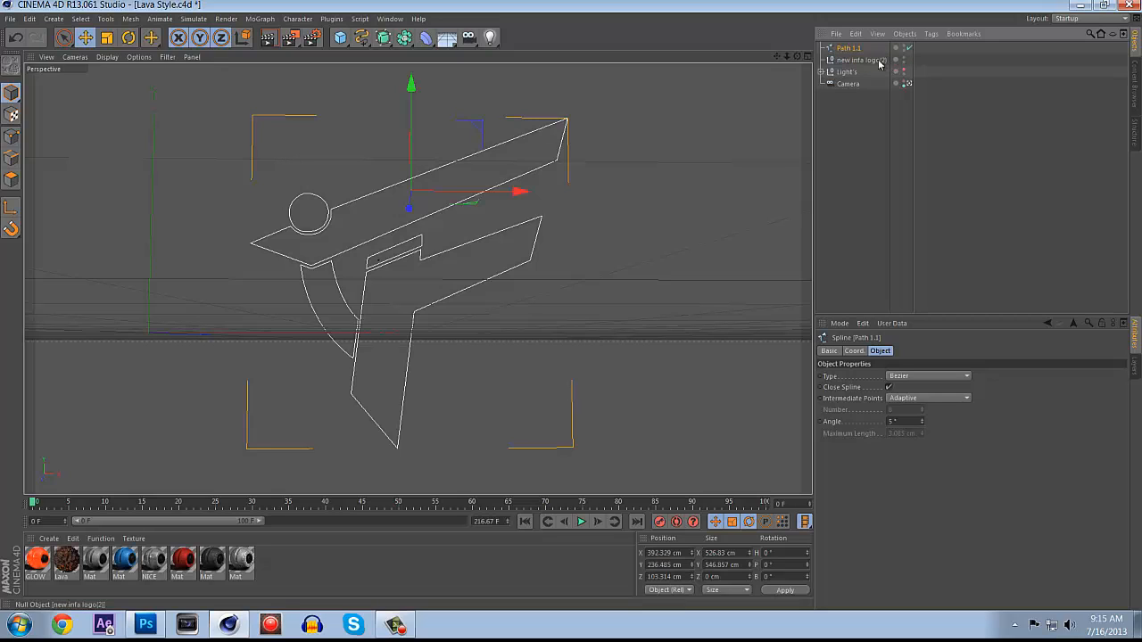
pyautogui.click(856, 60)
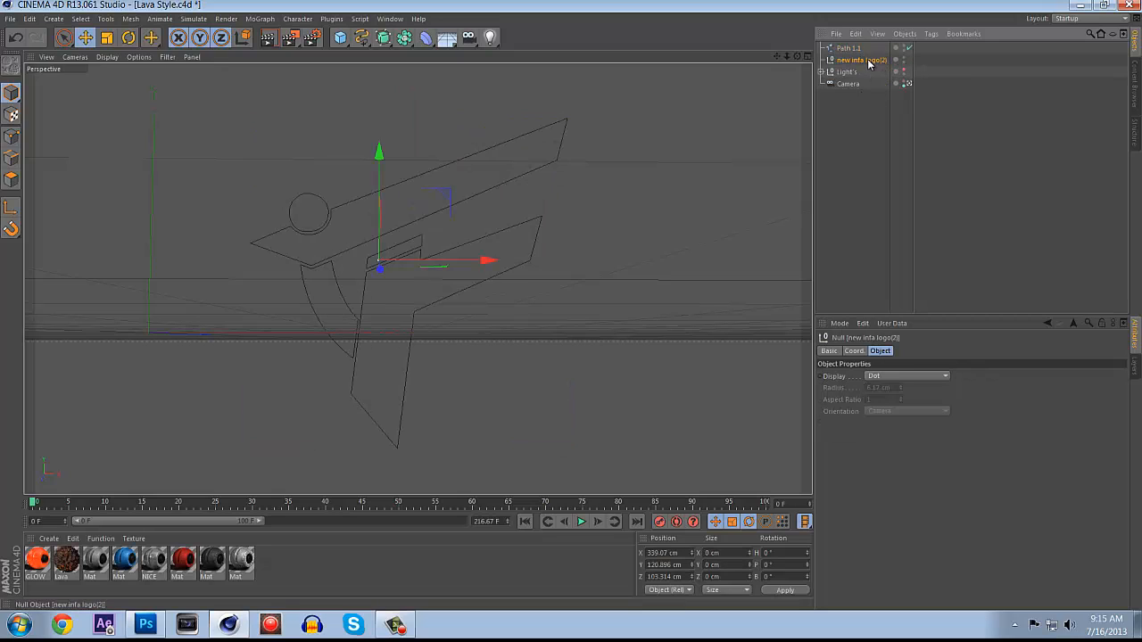
# - Delete the empty logo group and put Path 1.1 inside a new Extrude NURBS
pyautogui.press('Delete')
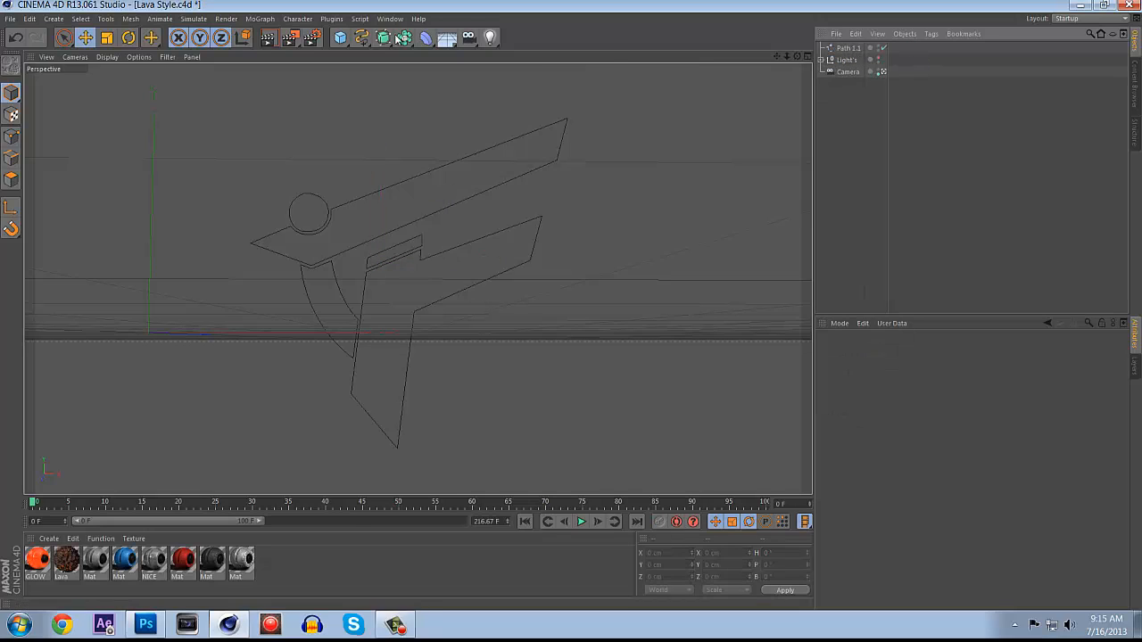
pyautogui.click(404, 37)
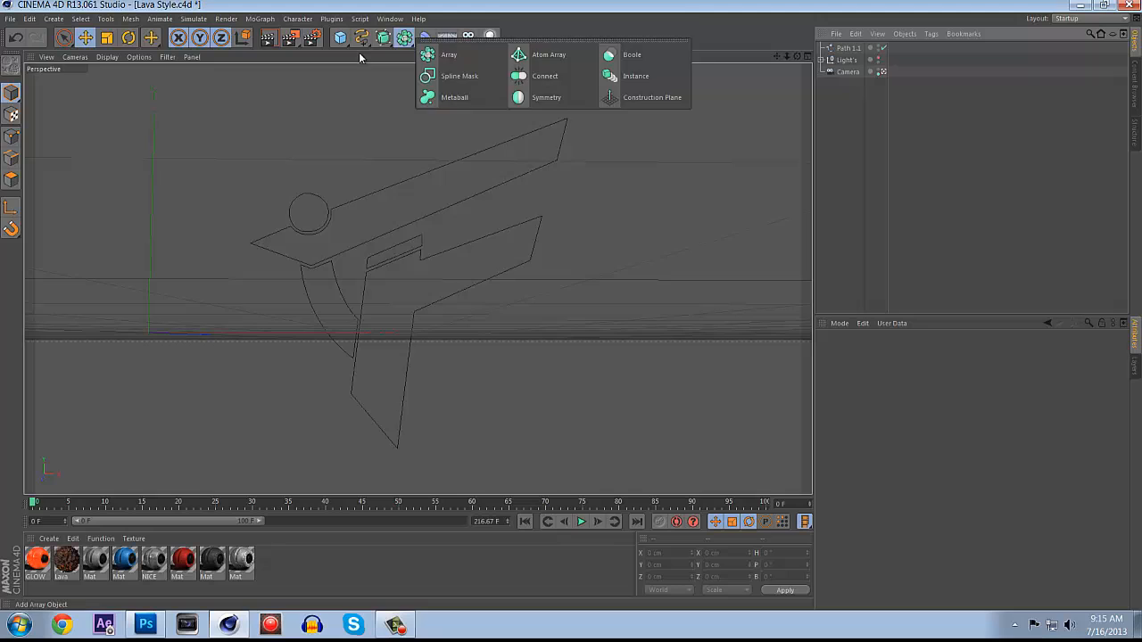
pyautogui.click(361, 57)
pyautogui.click(383, 37)
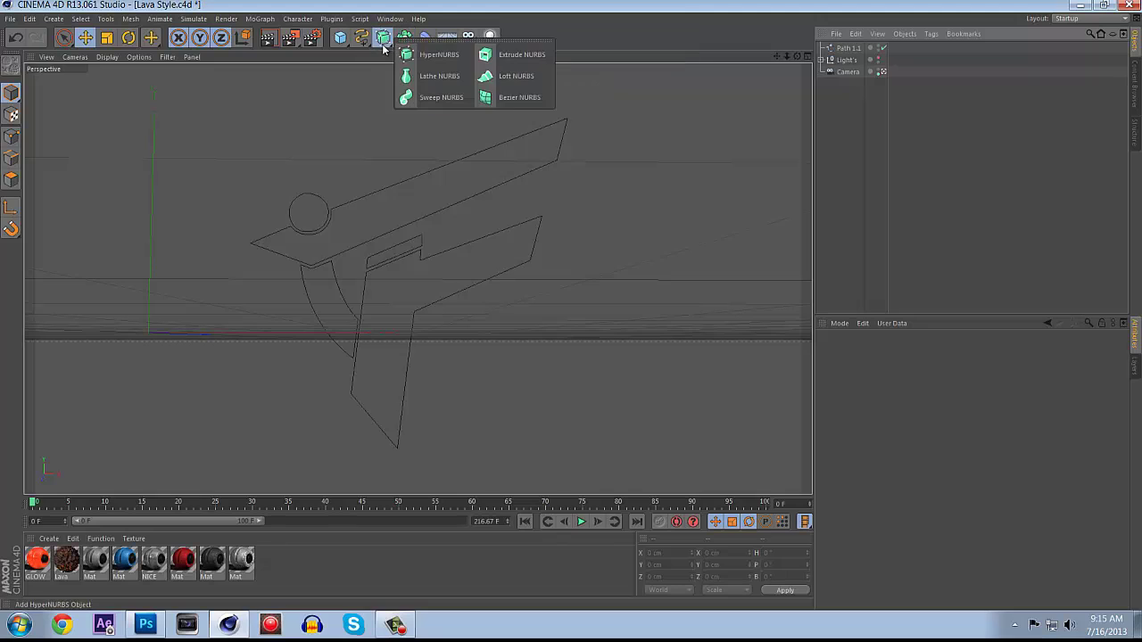
pyautogui.click(511, 56)
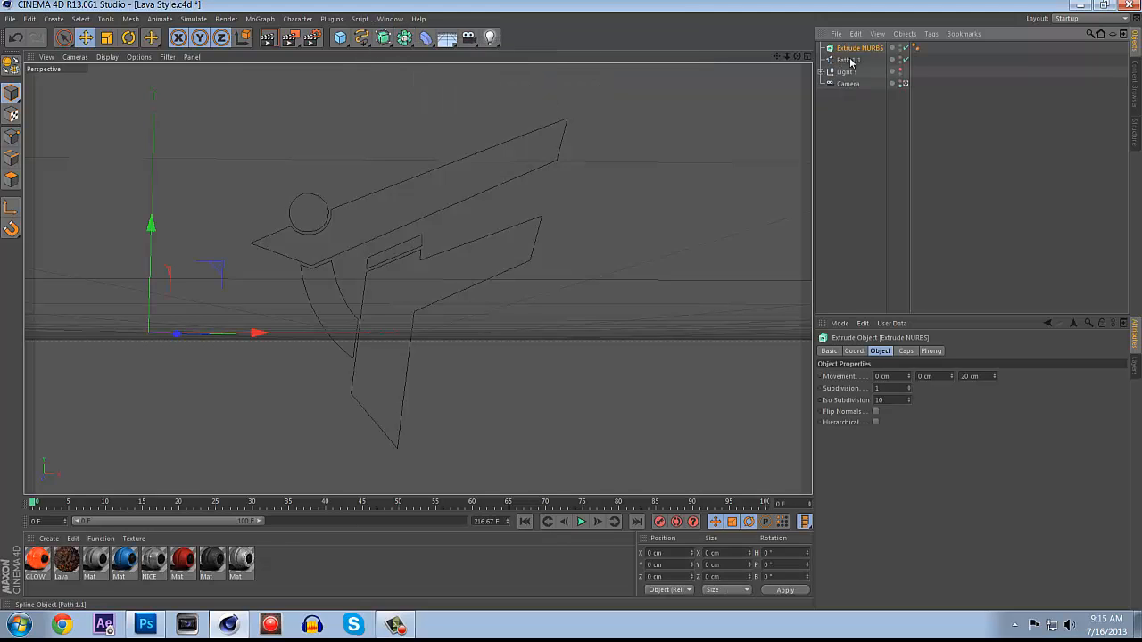
pyautogui.moveTo(847, 60); pyautogui.dragTo(861, 49)
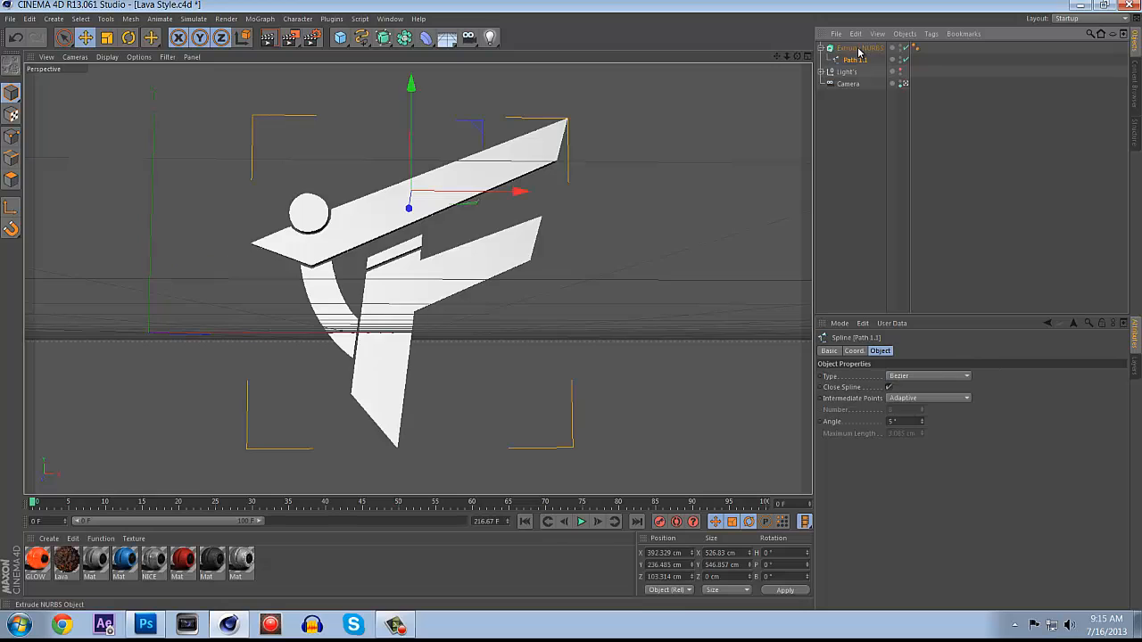
# - Set the extrusion Movement depth to 100 cm for a solid logo
pyautogui.click(861, 48)
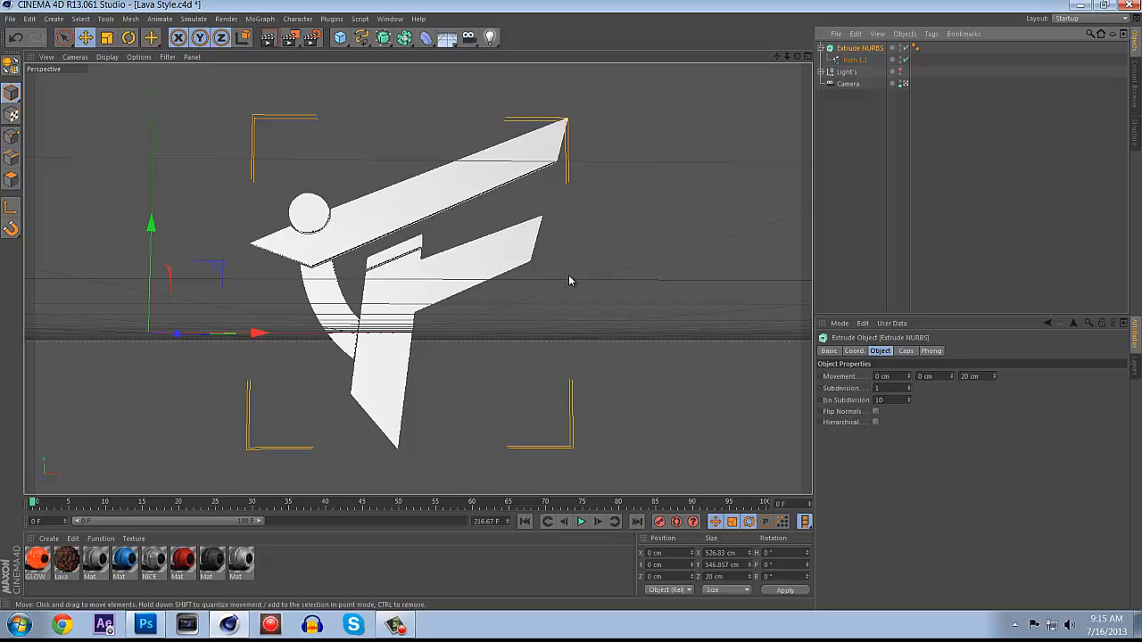
pyautogui.doubleClick(970, 375)
pyautogui.write('10')
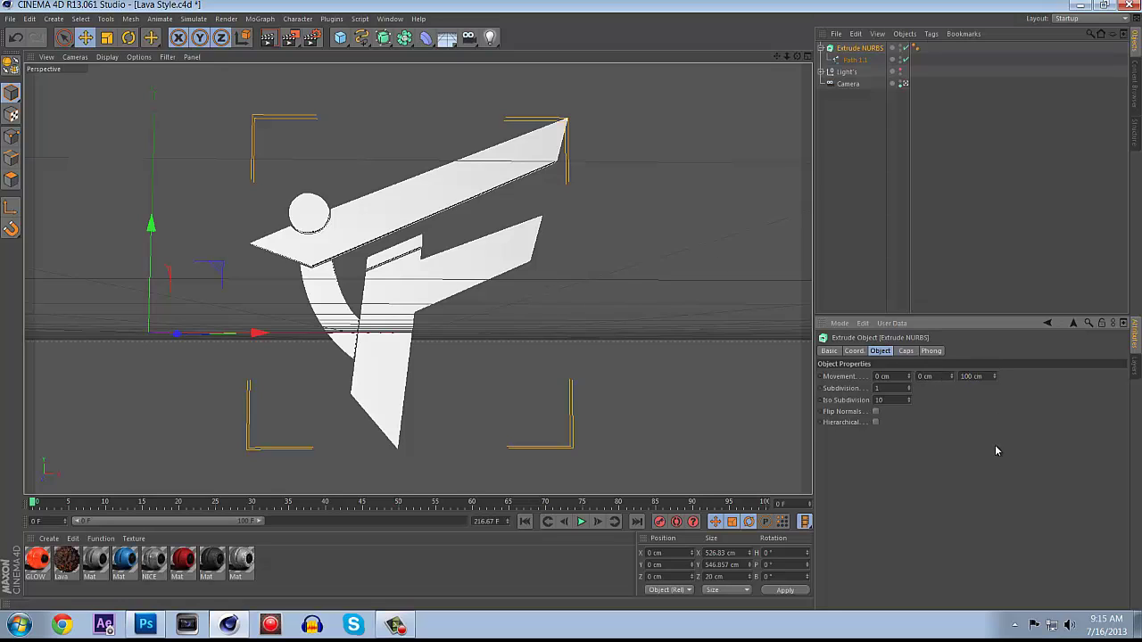
pyautogui.press('Return')
pyautogui.click(601, 227)
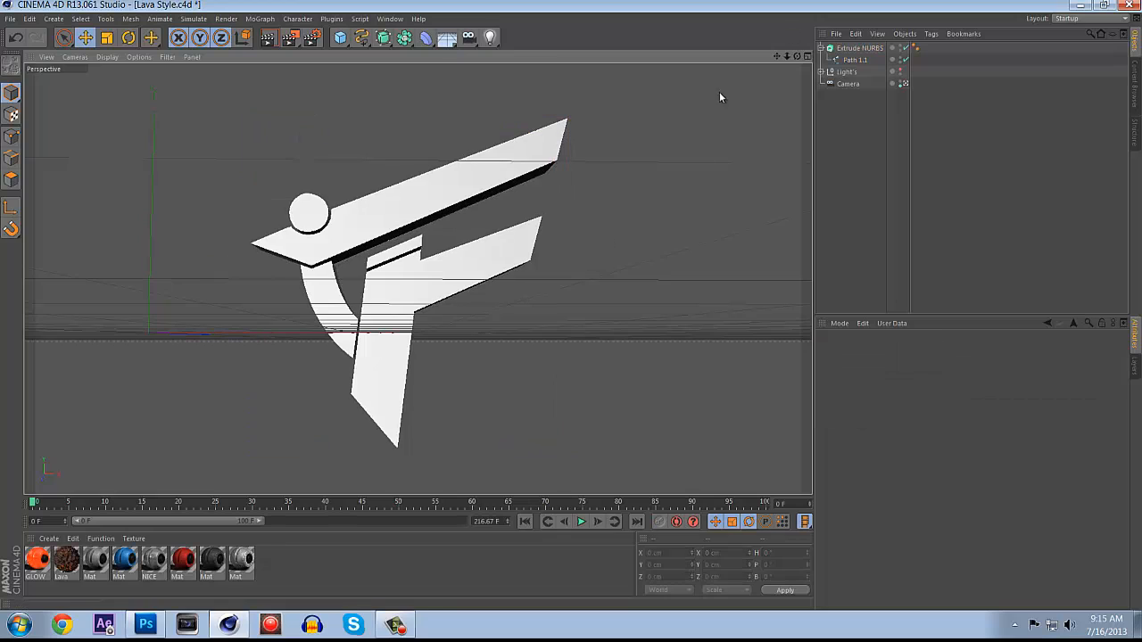
pyautogui.click(859, 49)
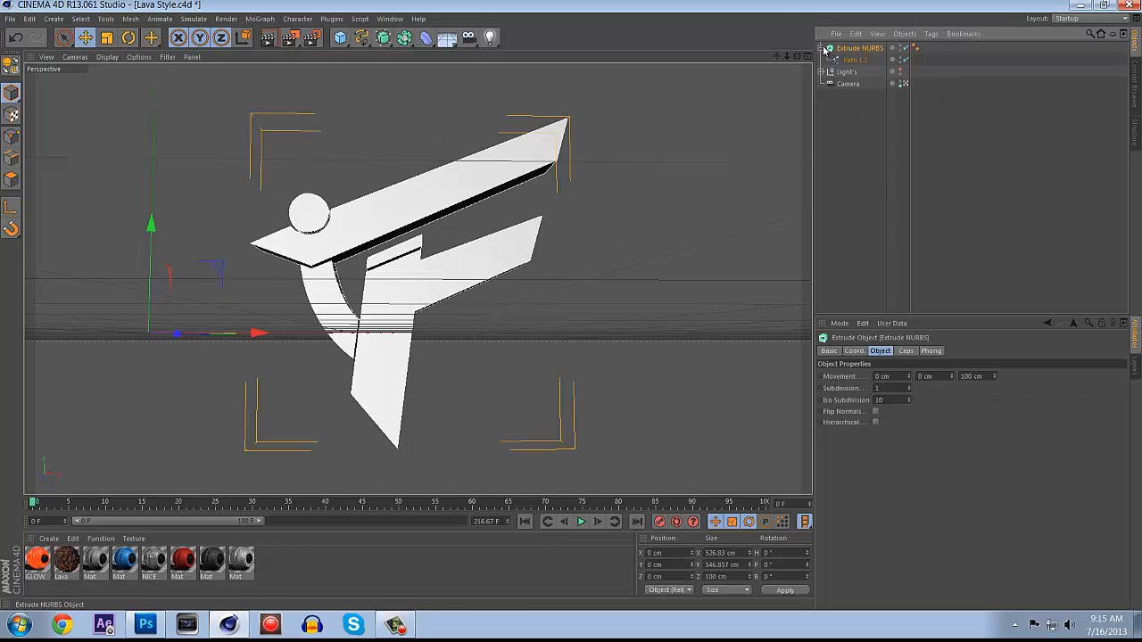
# - Tilt the extruded logo back by about 15 degrees in pitch
pyautogui.click(824, 48)
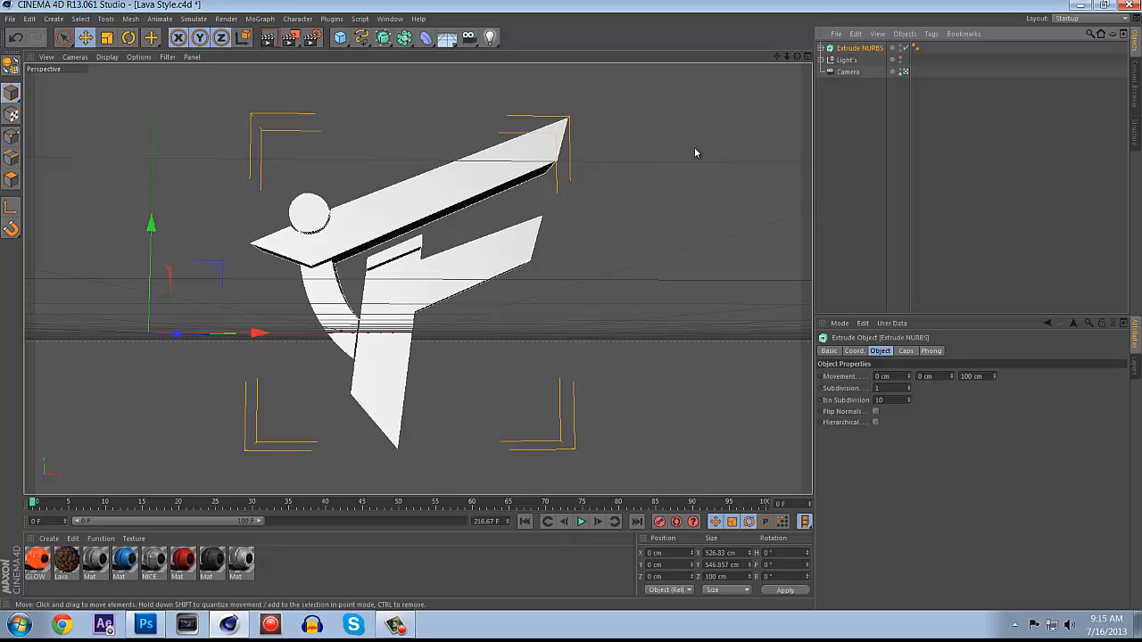
pyautogui.click(128, 38)
pyautogui.moveTo(142, 267); pyautogui.dragTo(136, 290)
pyautogui.click(597, 227)
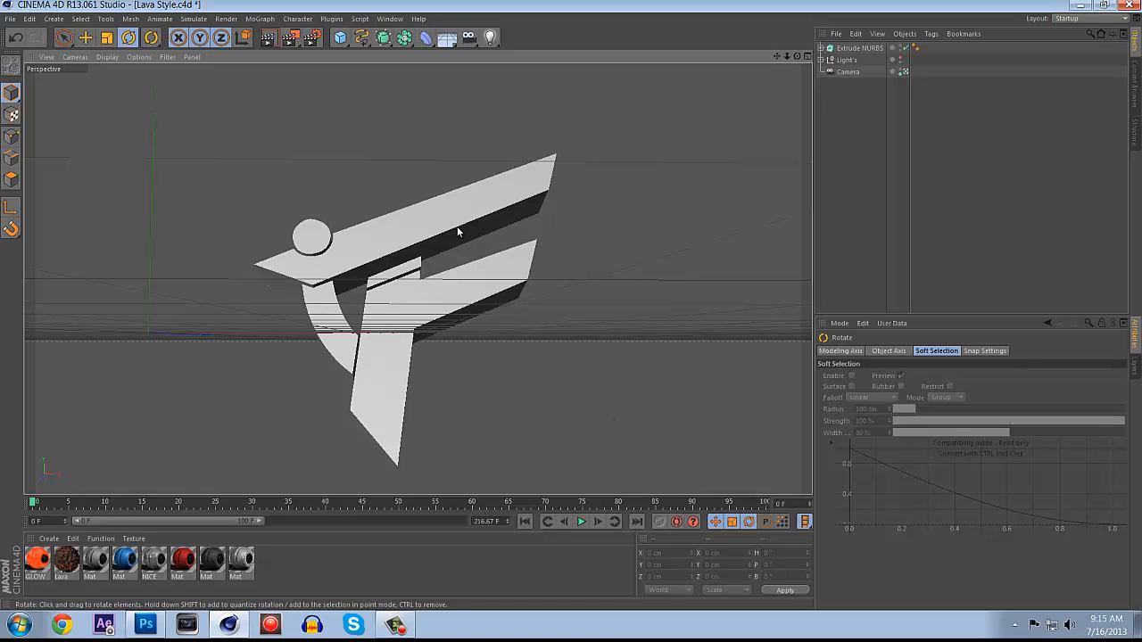
# - Undo a slight extra rotation and inspect the scene's materials
pyautogui.click(131, 38)
pyautogui.click(504, 258)
pyautogui.moveTo(504, 263); pyautogui.dragTo(509, 272)
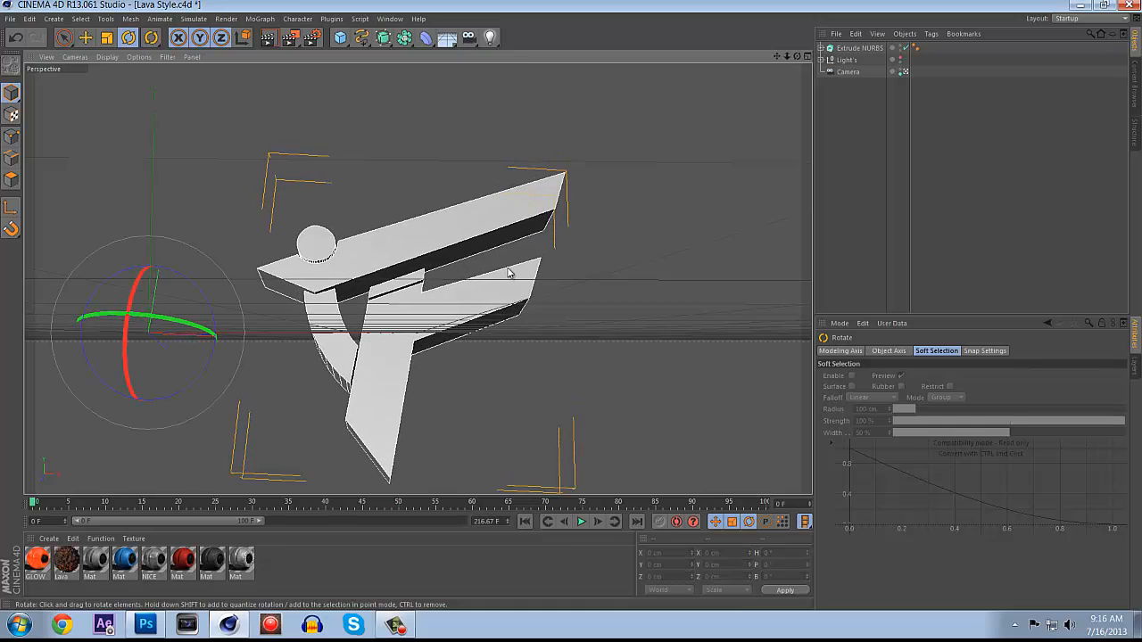
pyautogui.hotkey('ctrl', 'z')
pyautogui.hotkey('ctrl', 'z')
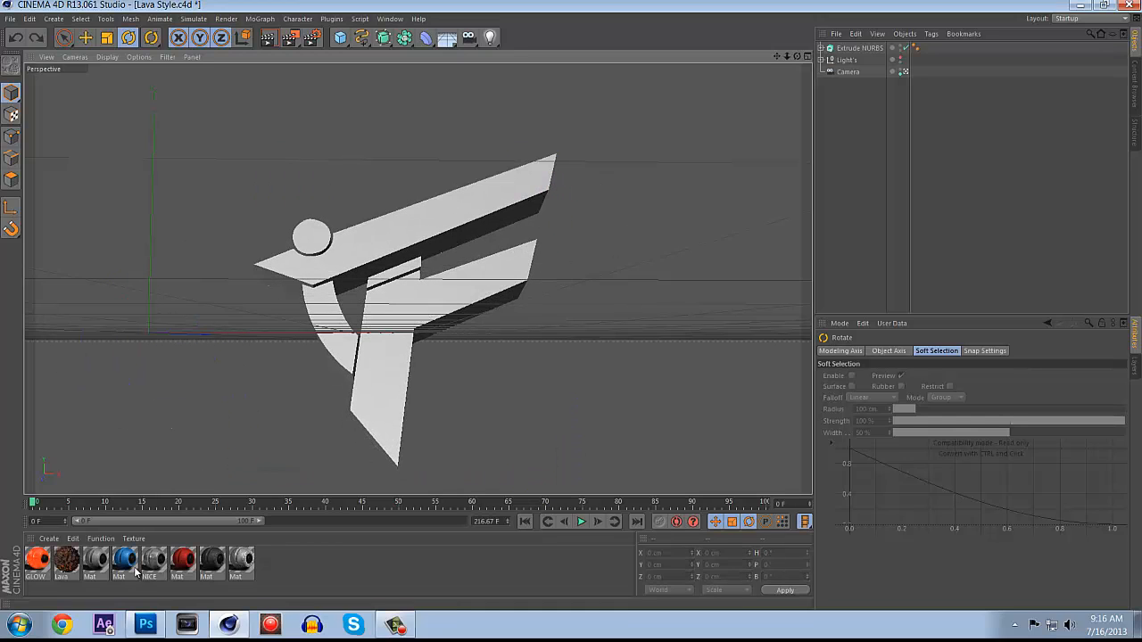
pyautogui.click(305, 562)
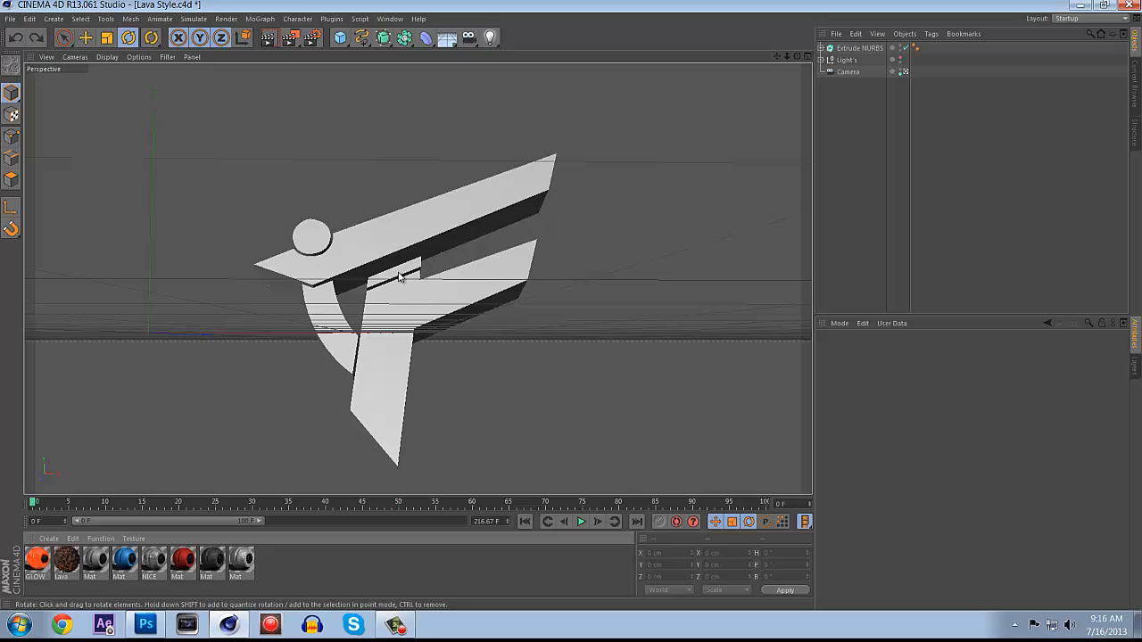
pyautogui.click(212, 560)
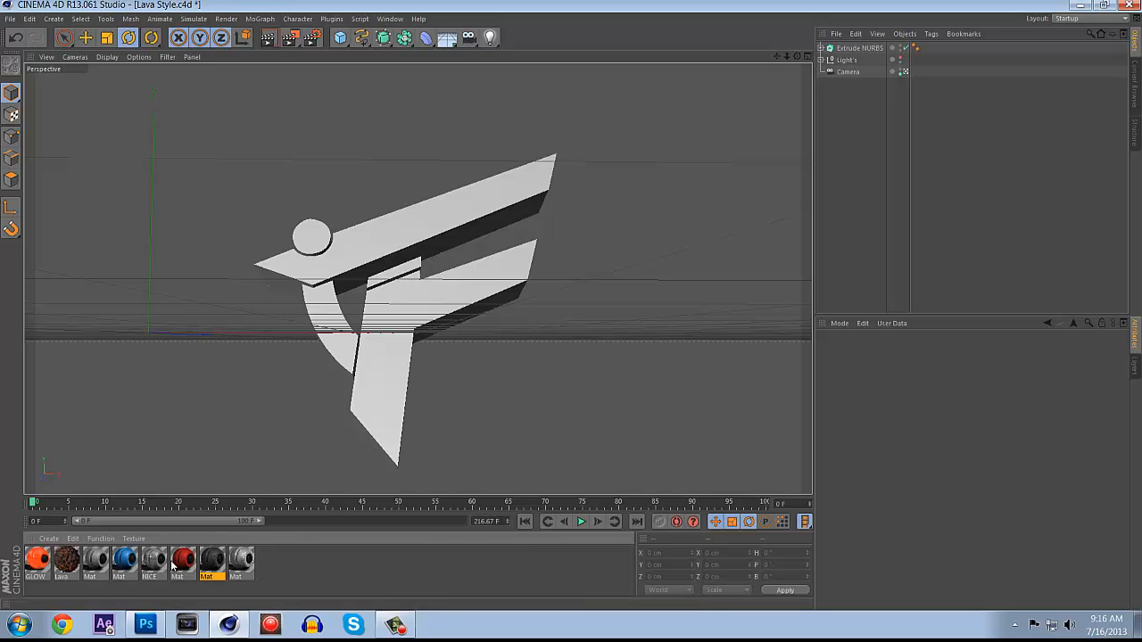
pyautogui.click(182, 561)
# - Apply the grey Mat material to the extruded logo with Cubic texture projection
pyautogui.click(210, 561)
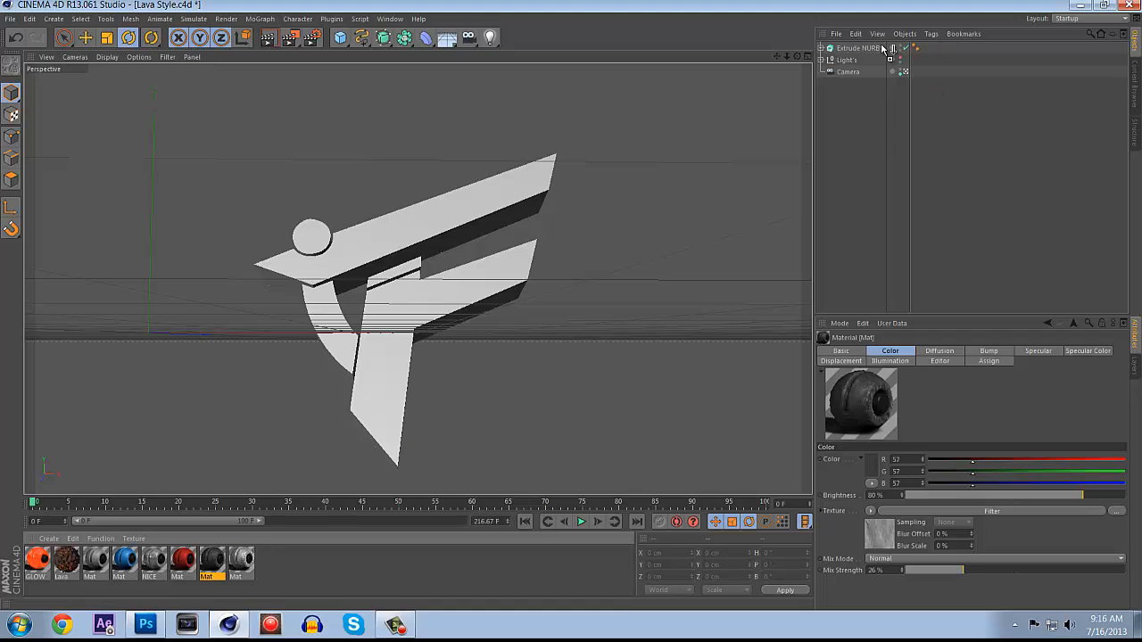
pyautogui.moveTo(218, 564); pyautogui.dragTo(860, 48)
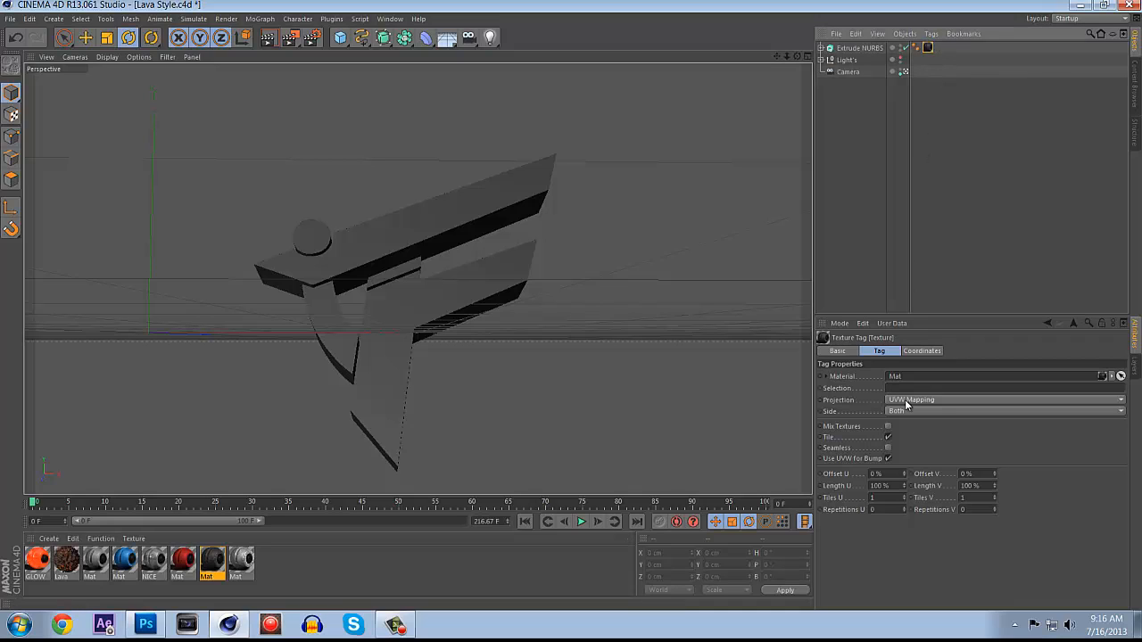
pyautogui.click(935, 399)
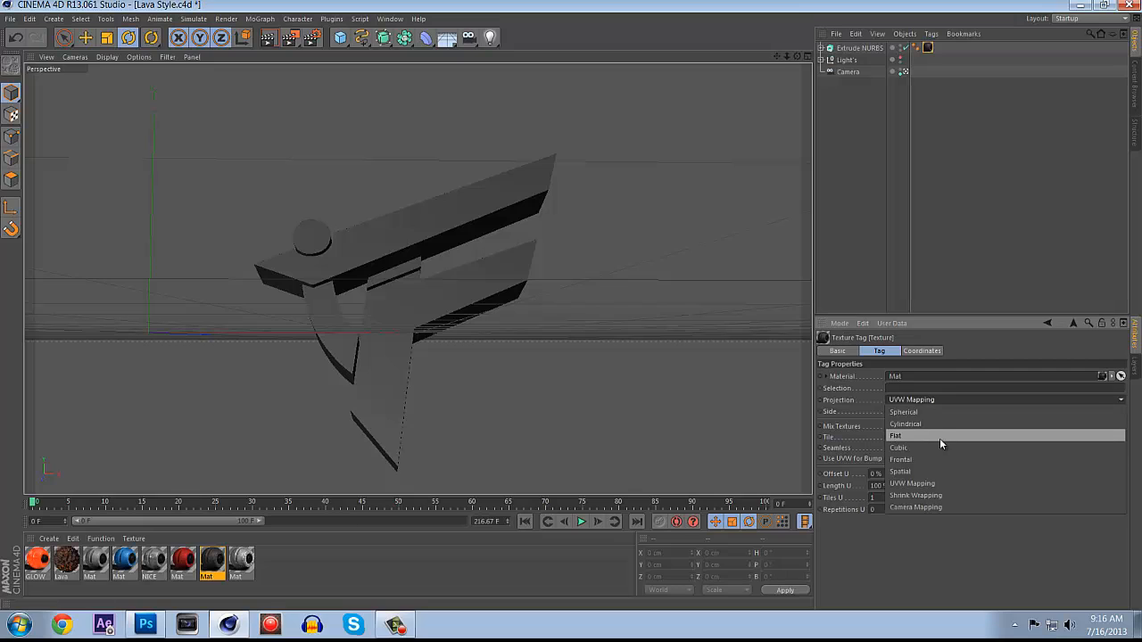
pyautogui.click(938, 447)
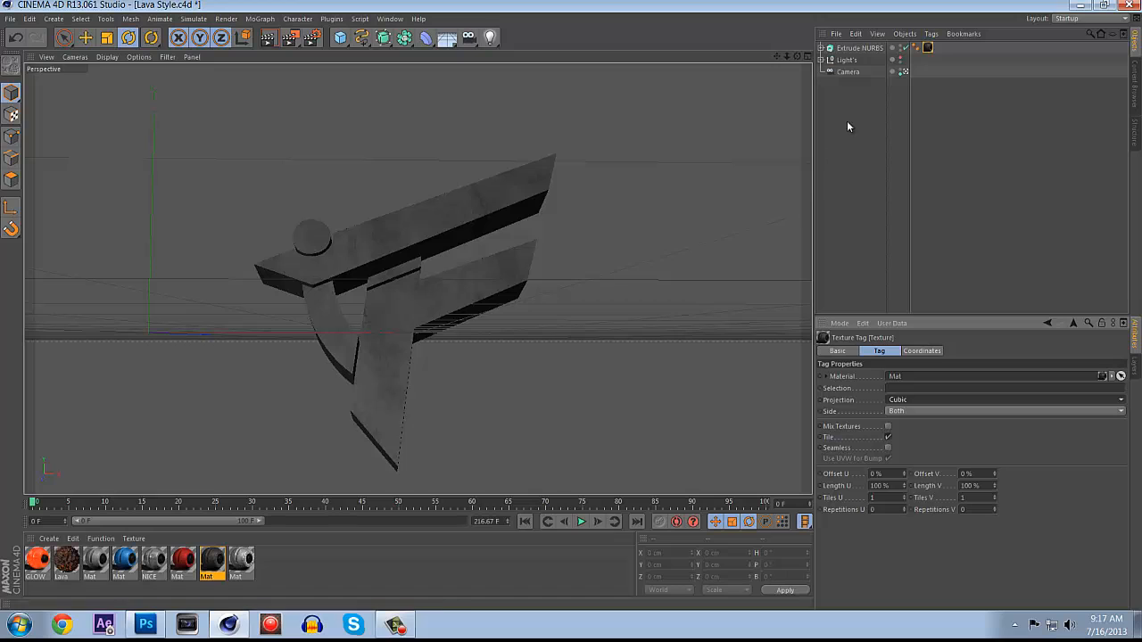
# - Duplicate the extruded logo and nest the copy inside a new Atom Array
pyautogui.click(855, 48)
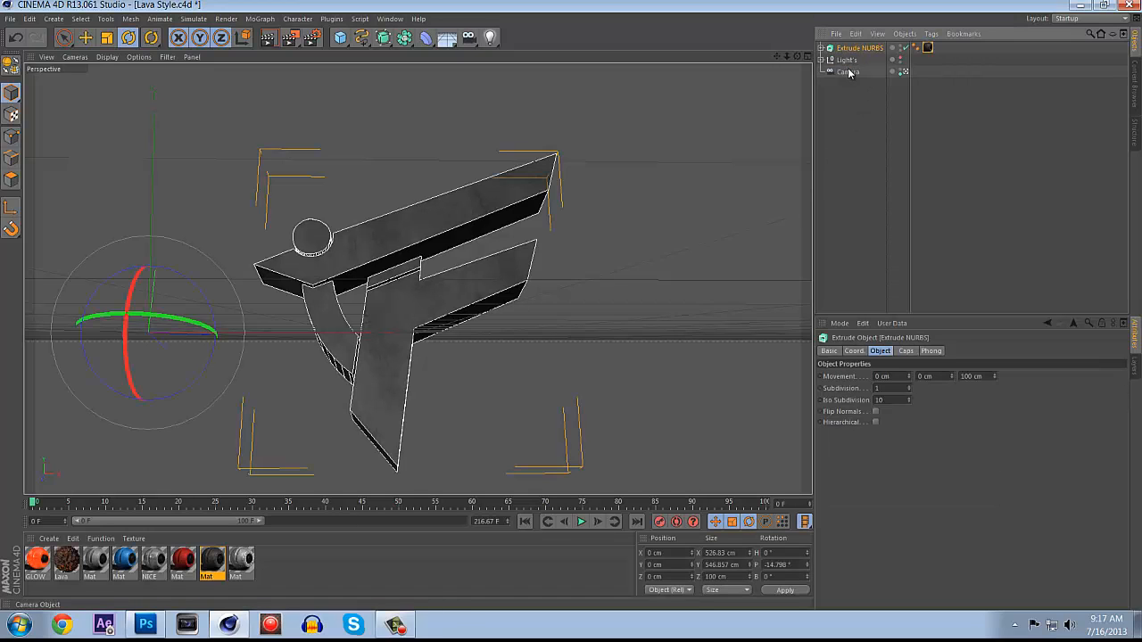
pyautogui.hotkey('ctrl', 'c')
pyautogui.hotkey('ctrl', 'v')
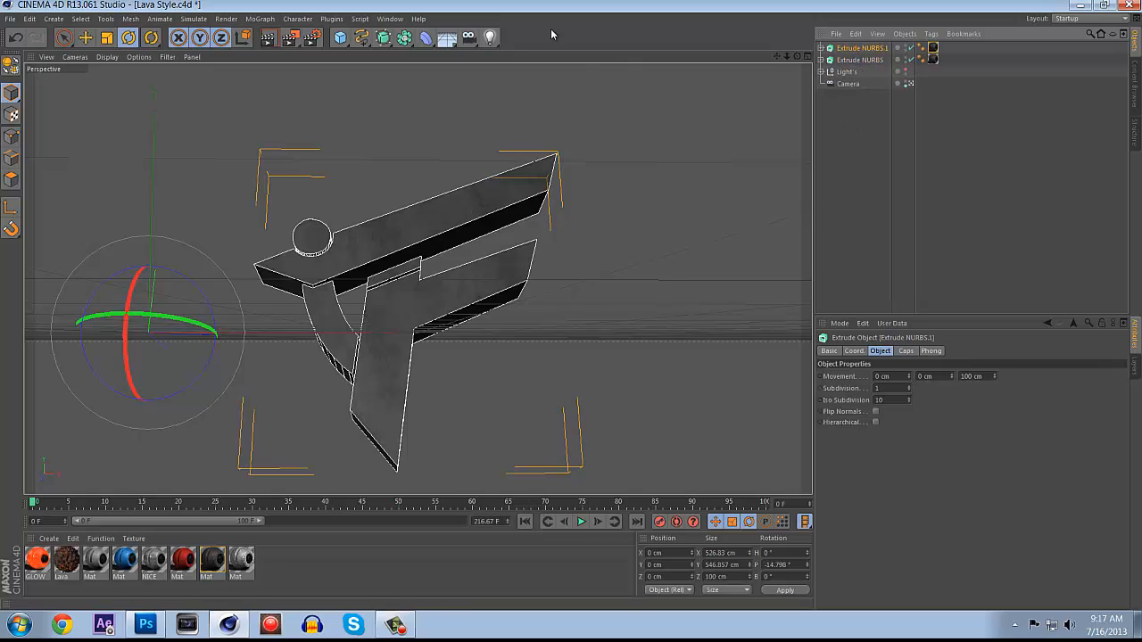
pyautogui.click(404, 37)
pyautogui.click(578, 57)
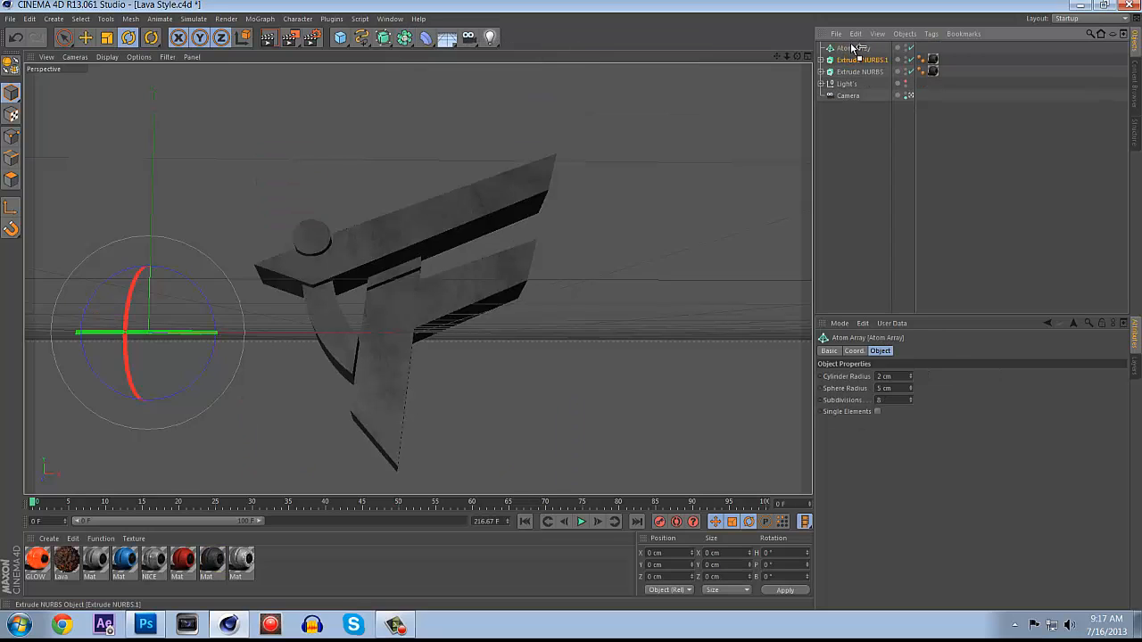
pyautogui.moveTo(852, 48); pyautogui.dragTo(852, 49)
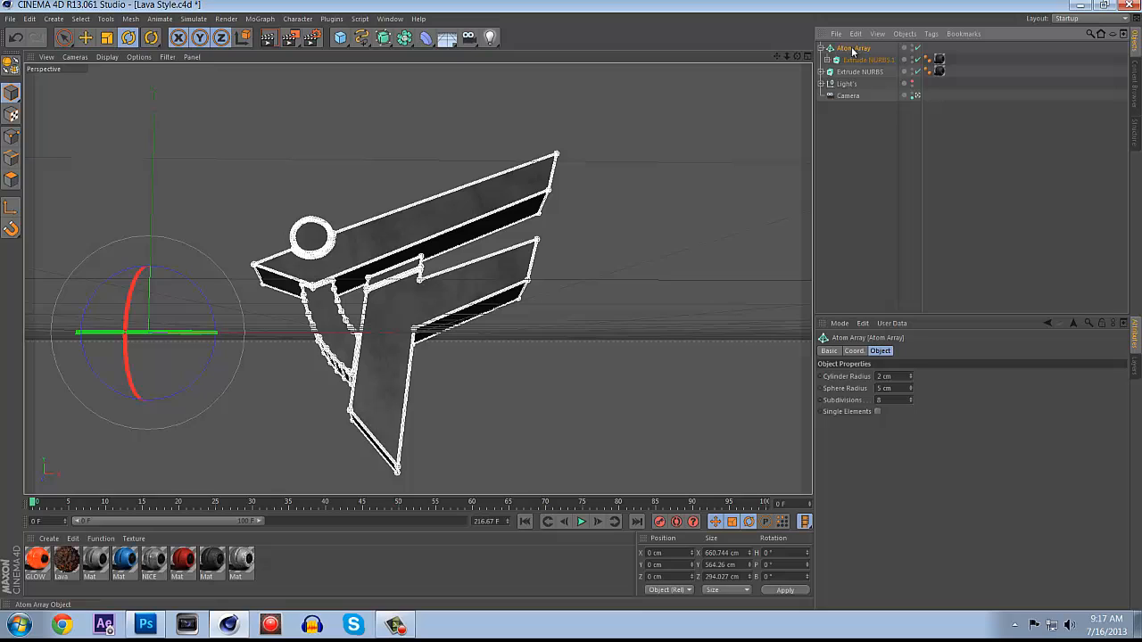
pyautogui.click(821, 48)
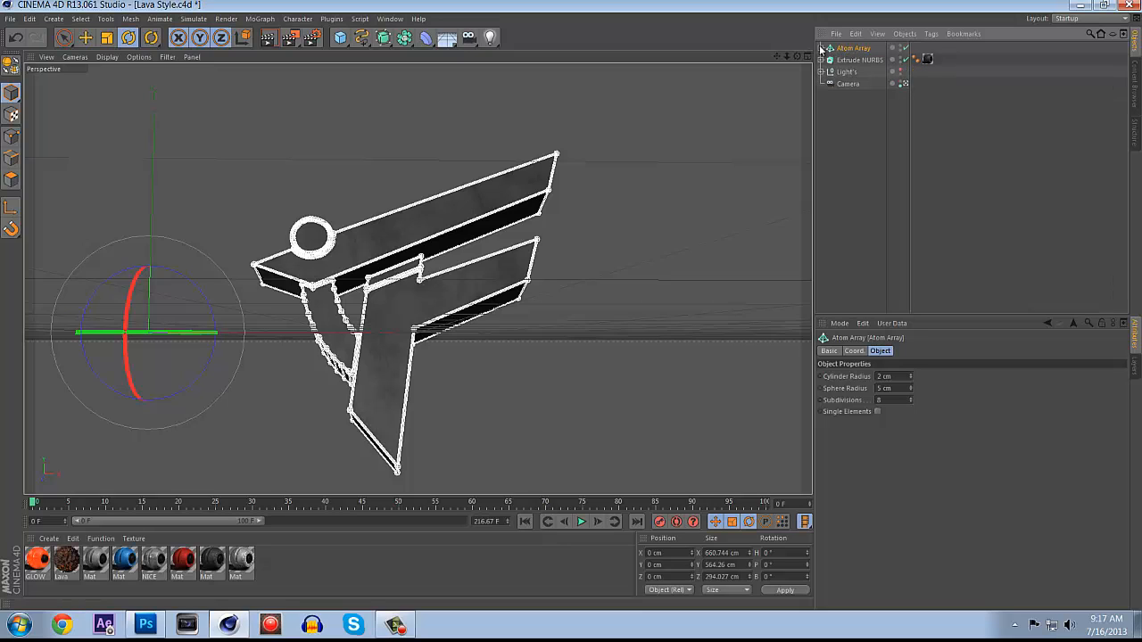
# - Adjust the nested extrusion copy's Movement depth and reselect the Atom Array
pyautogui.click(821, 48)
pyautogui.click(865, 60)
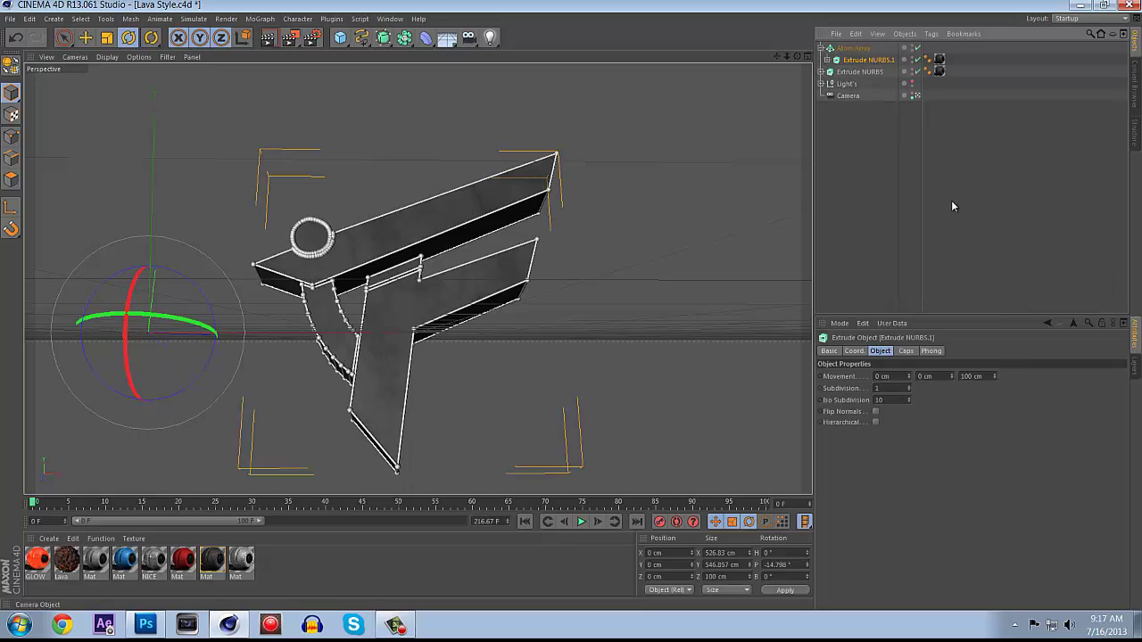
pyautogui.doubleClick(973, 377)
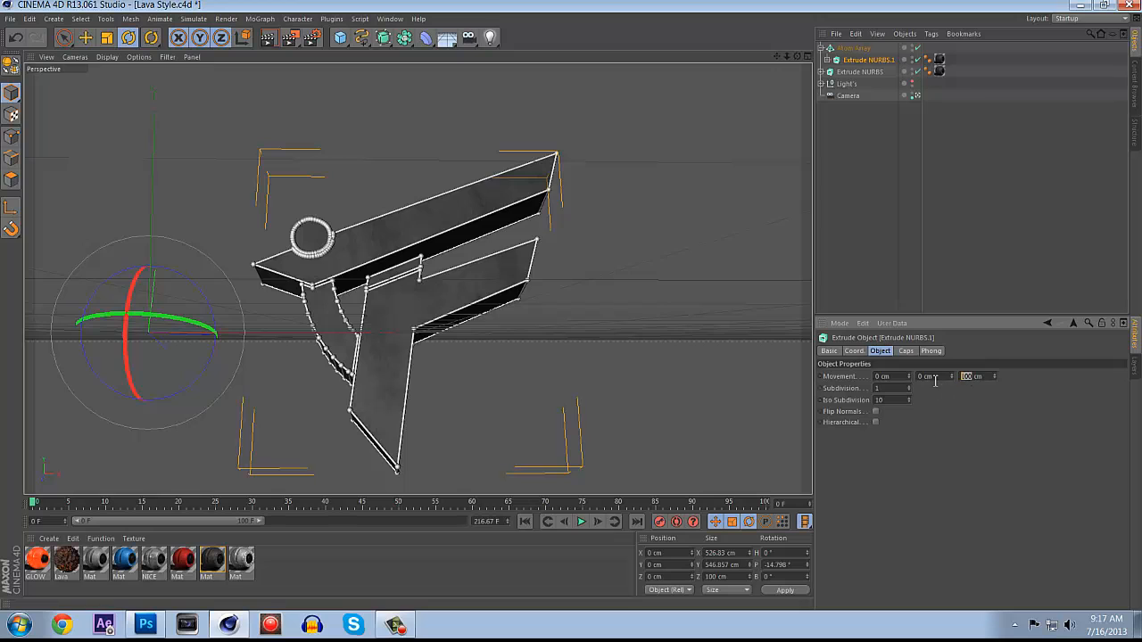
pyautogui.write('2')
pyautogui.press('Return')
pyautogui.click(854, 48)
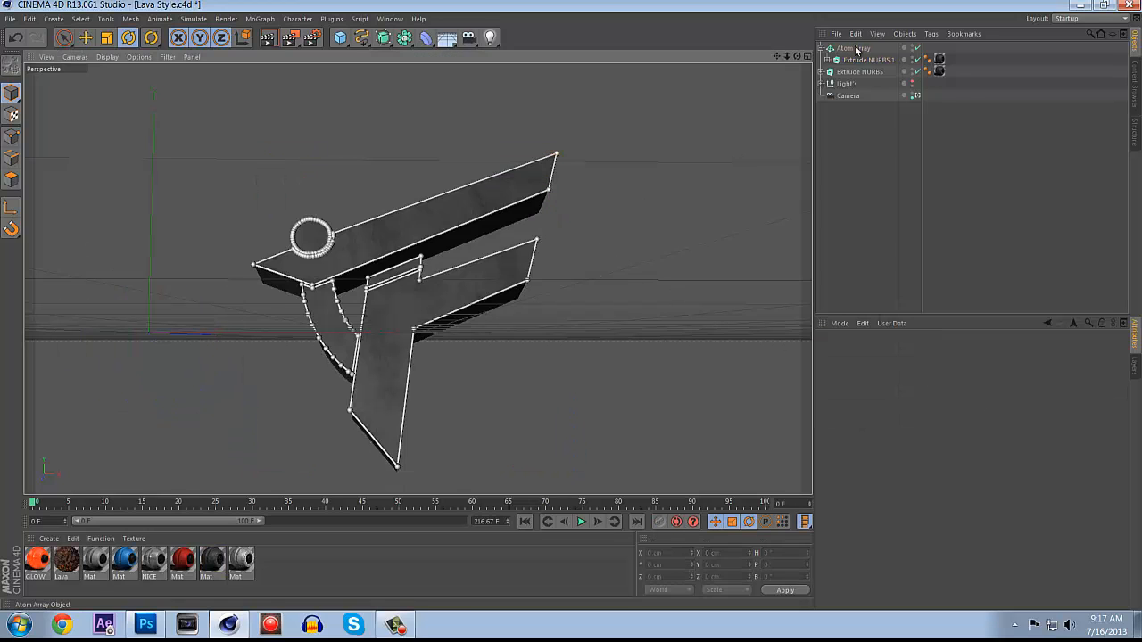
# - Apply the blue Mat material to the Atom Array outline
pyautogui.click(126, 560)
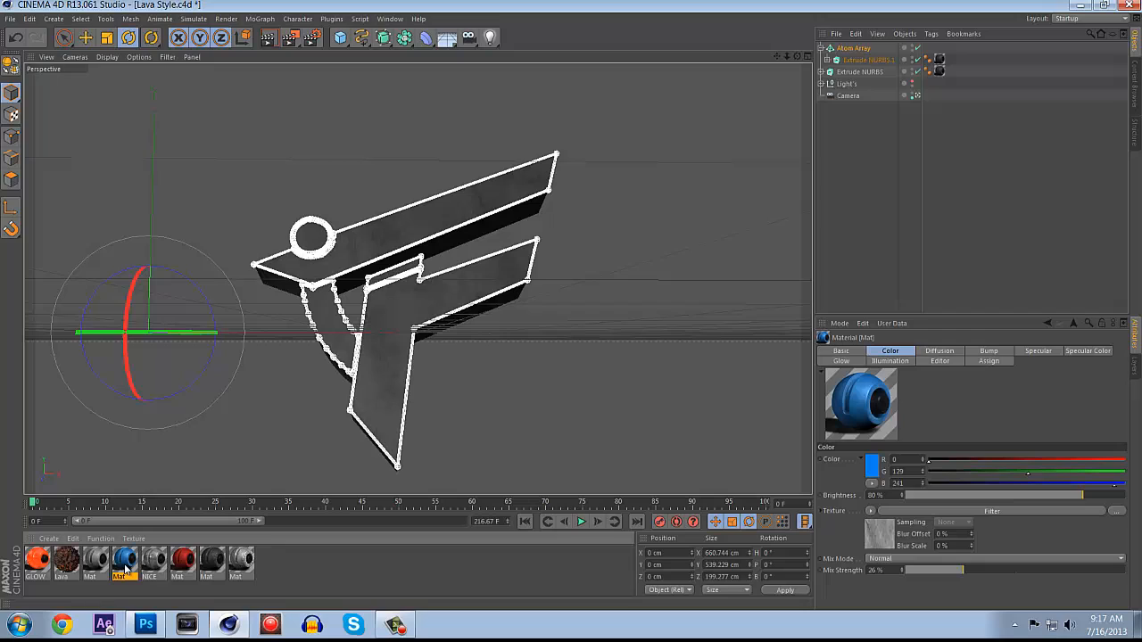
pyautogui.click(183, 560)
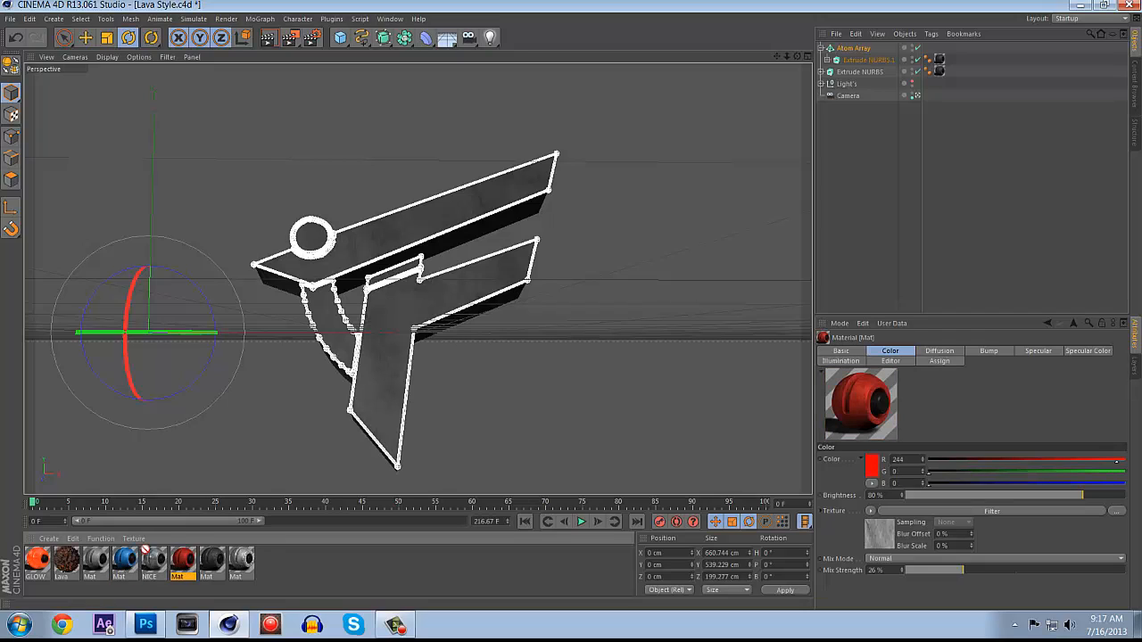
pyautogui.moveTo(184, 560); pyautogui.dragTo(870, 49)
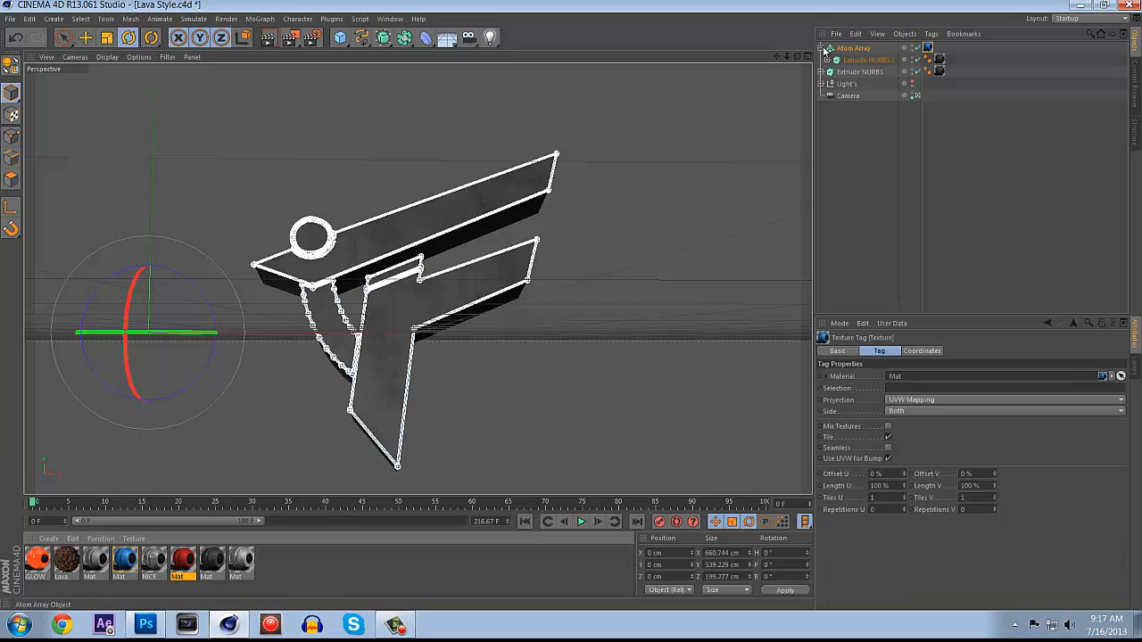
pyautogui.click(822, 48)
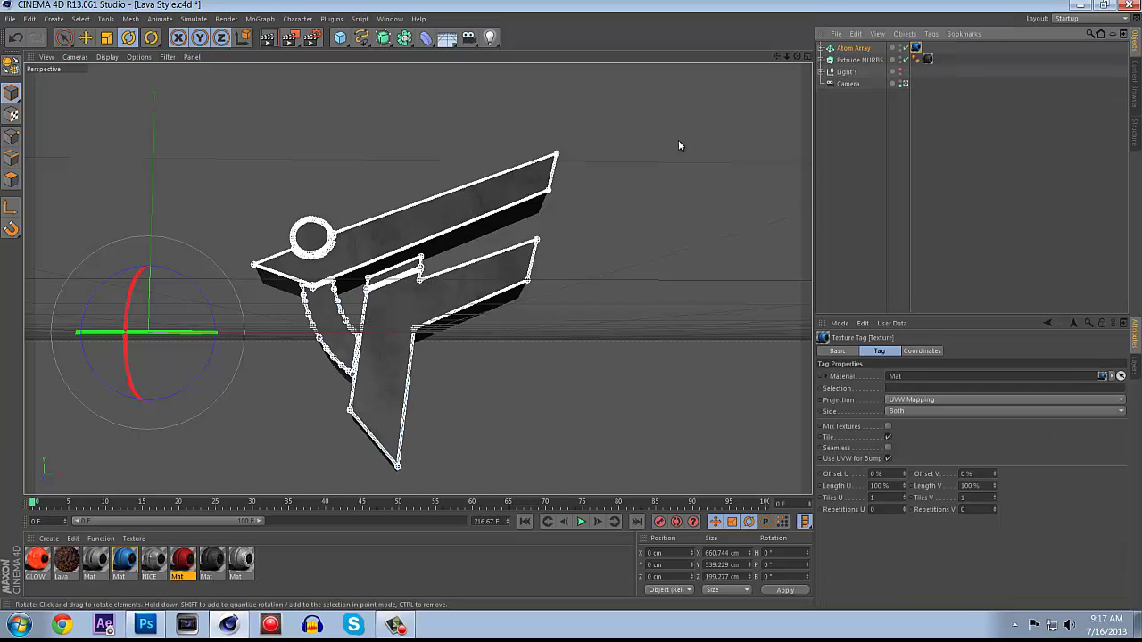
# - Set the Atom Array sphere radius to 2 cm for thin joints
pyautogui.click(853, 48)
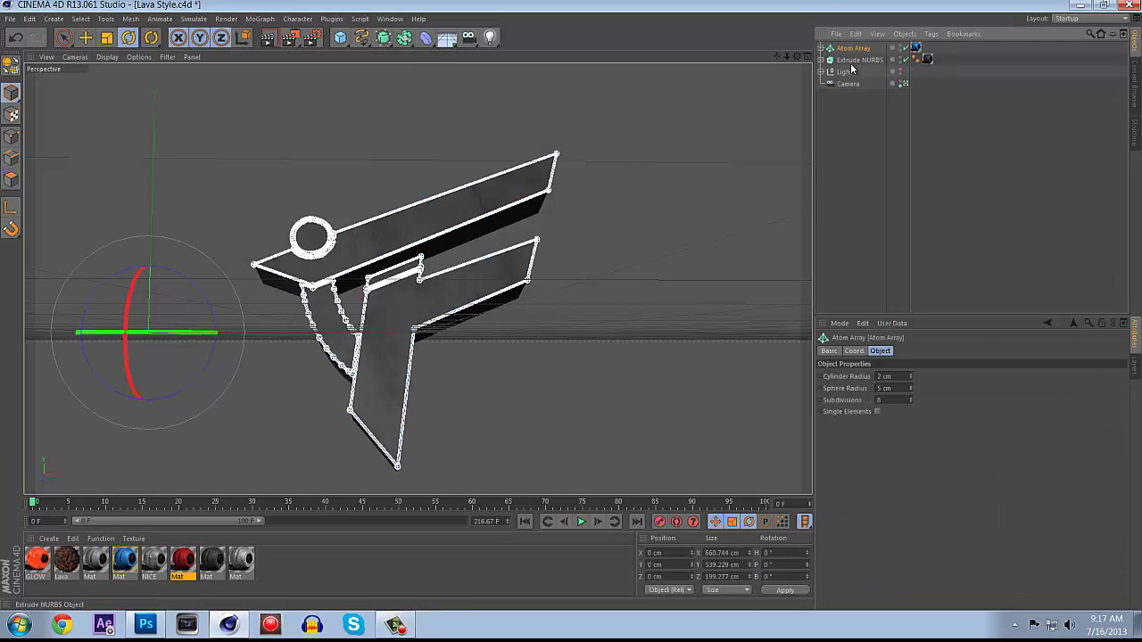
pyautogui.doubleClick(880, 388)
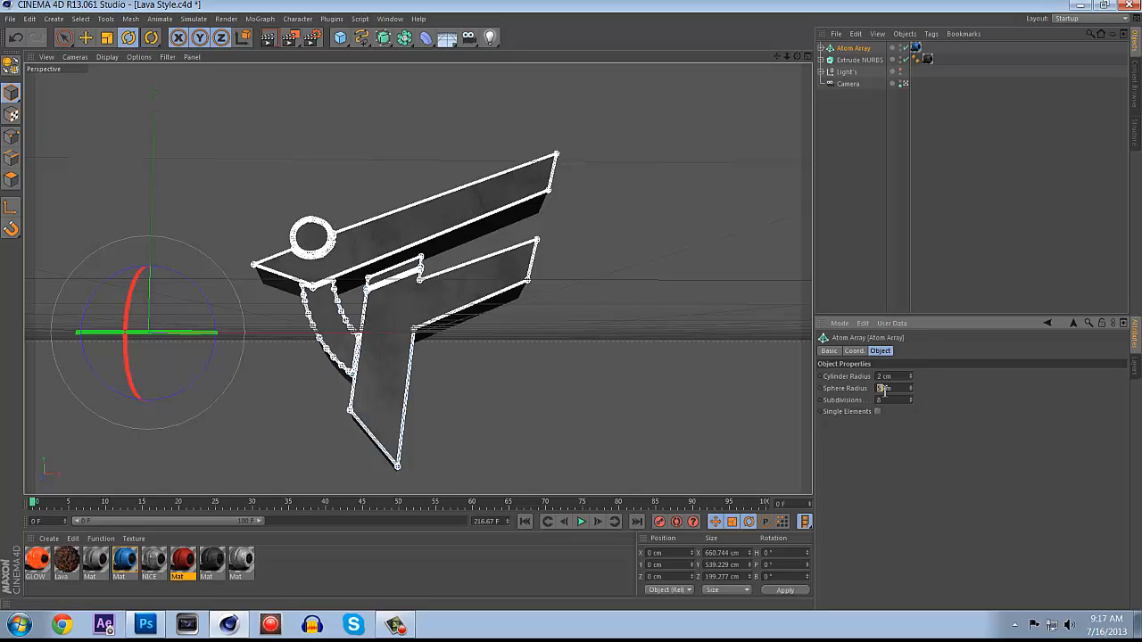
pyautogui.write('2')
pyautogui.press('Return')
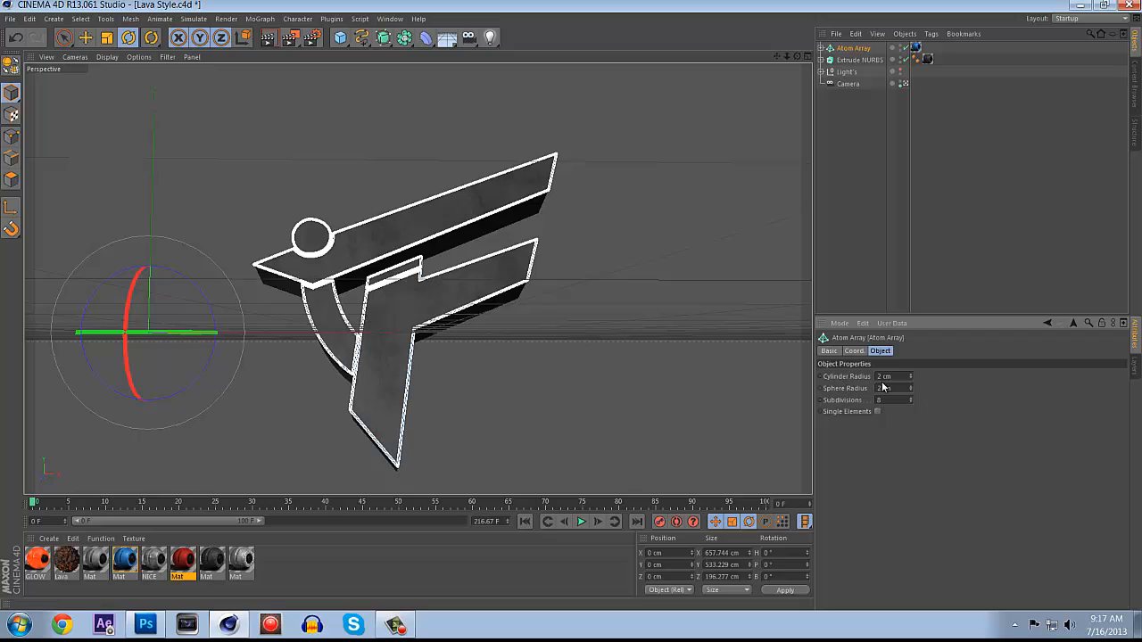
pyautogui.click(708, 353)
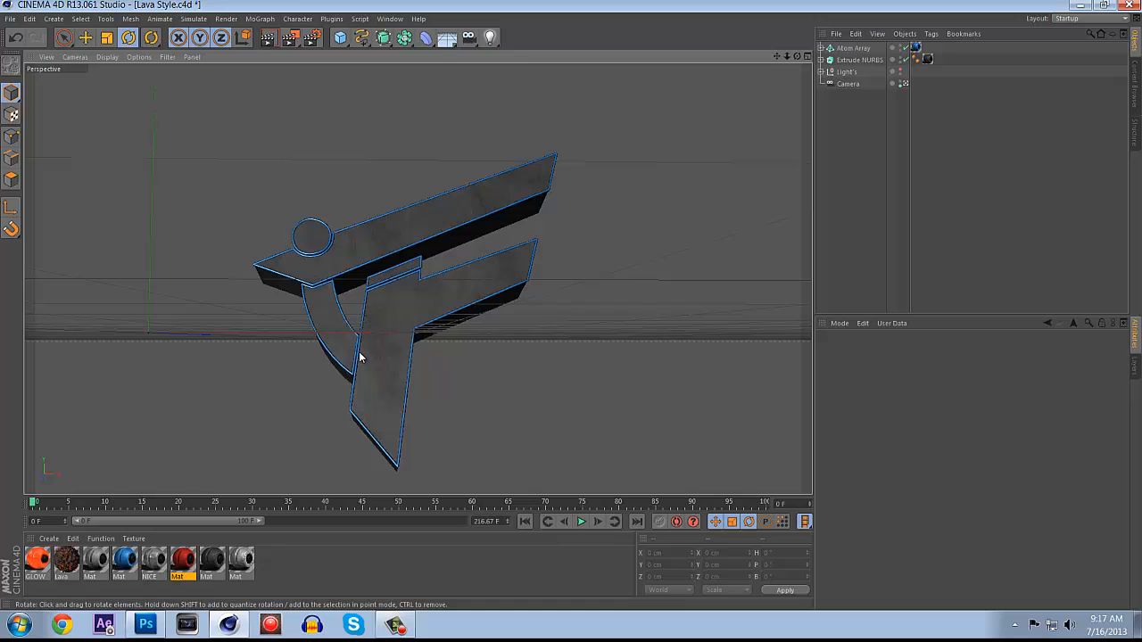
# - Duplicate the logo extrusion as Extrude NURBS.1 and apply the Mat material to the copy
pyautogui.click(858, 60)
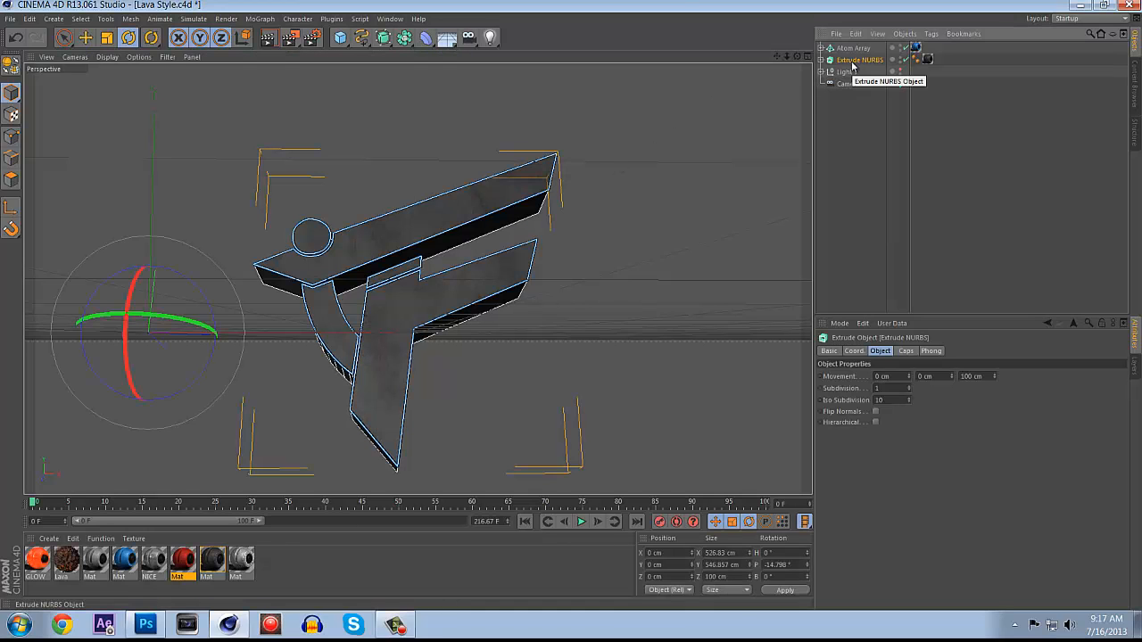
pyautogui.hotkey('ctrl', 'c')
pyautogui.hotkey('ctrl', 'v')
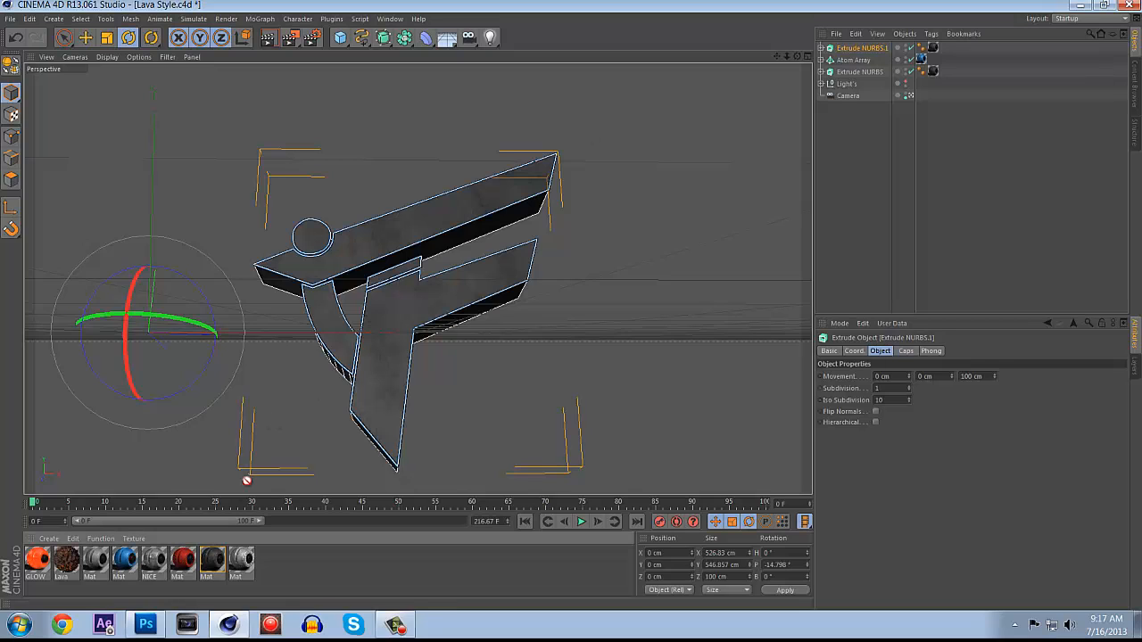
pyautogui.moveTo(872, 50); pyautogui.dragTo(872, 50)
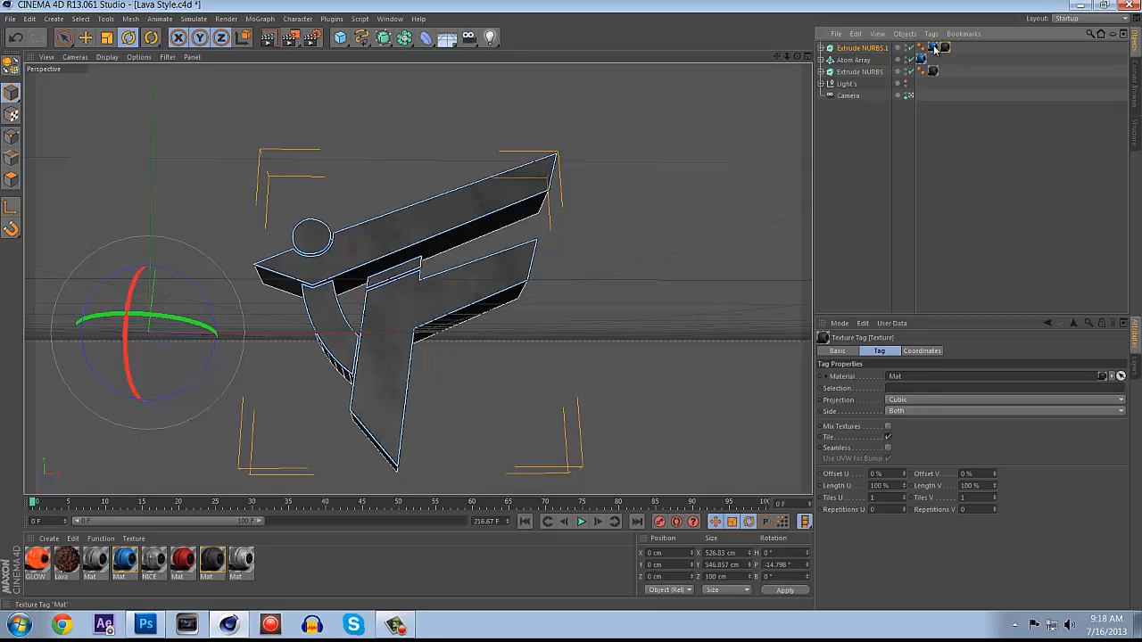
# - Fracture Extrude NURBS.1 into 80 pieces with the Thrausi plugin's Break Now
pyautogui.click(945, 48)
pyautogui.click(860, 47)
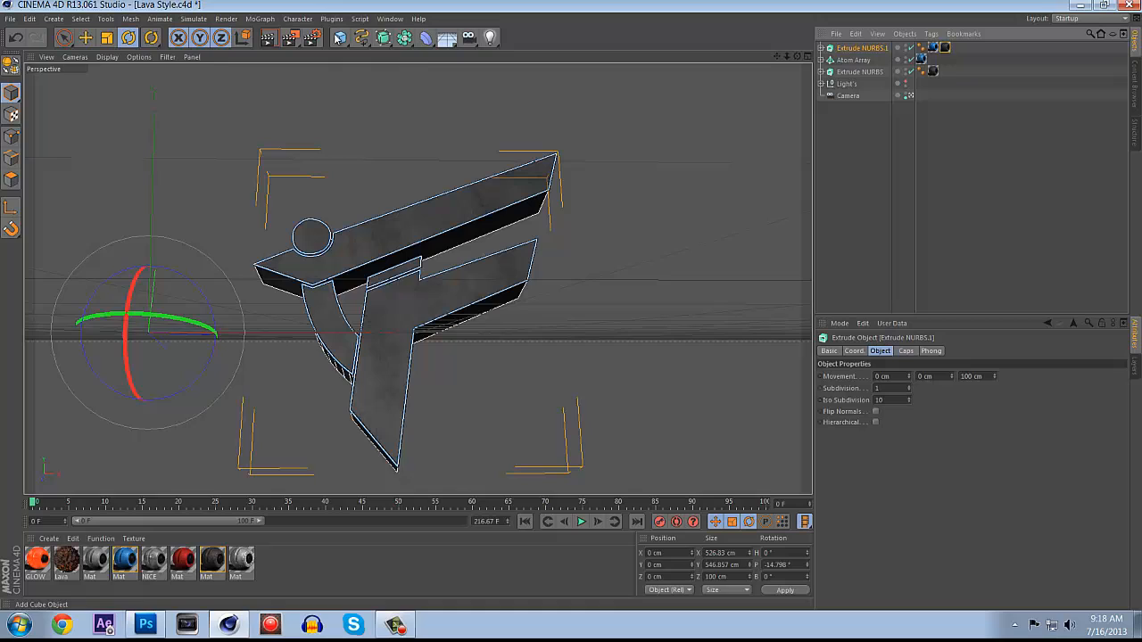
pyautogui.click(332, 18)
pyautogui.moveTo(358, 76)
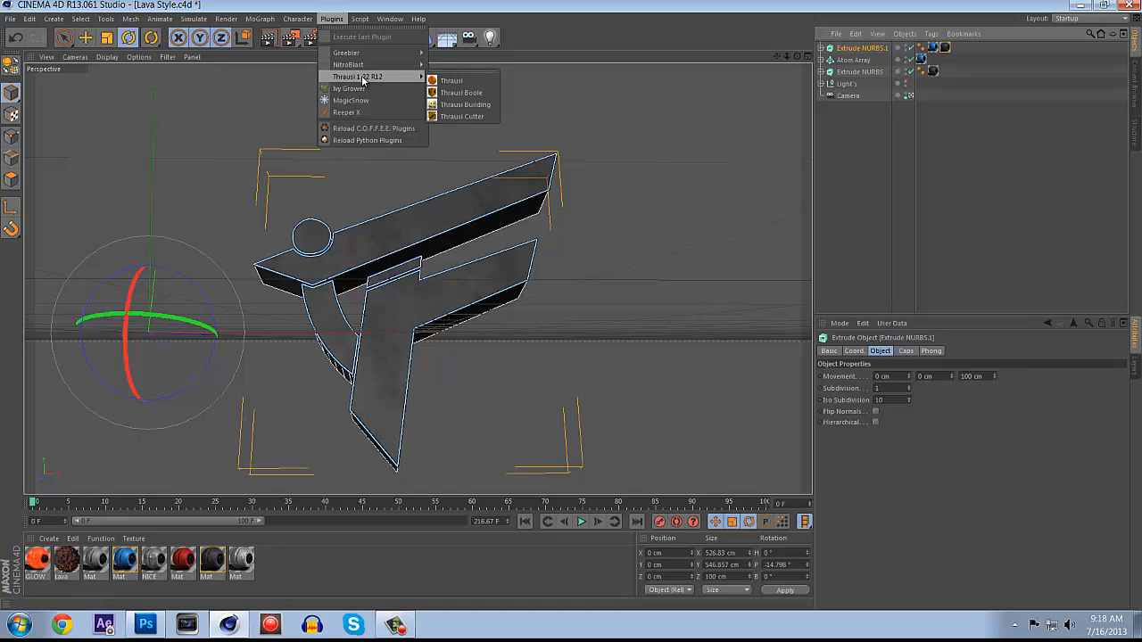
pyautogui.click(470, 81)
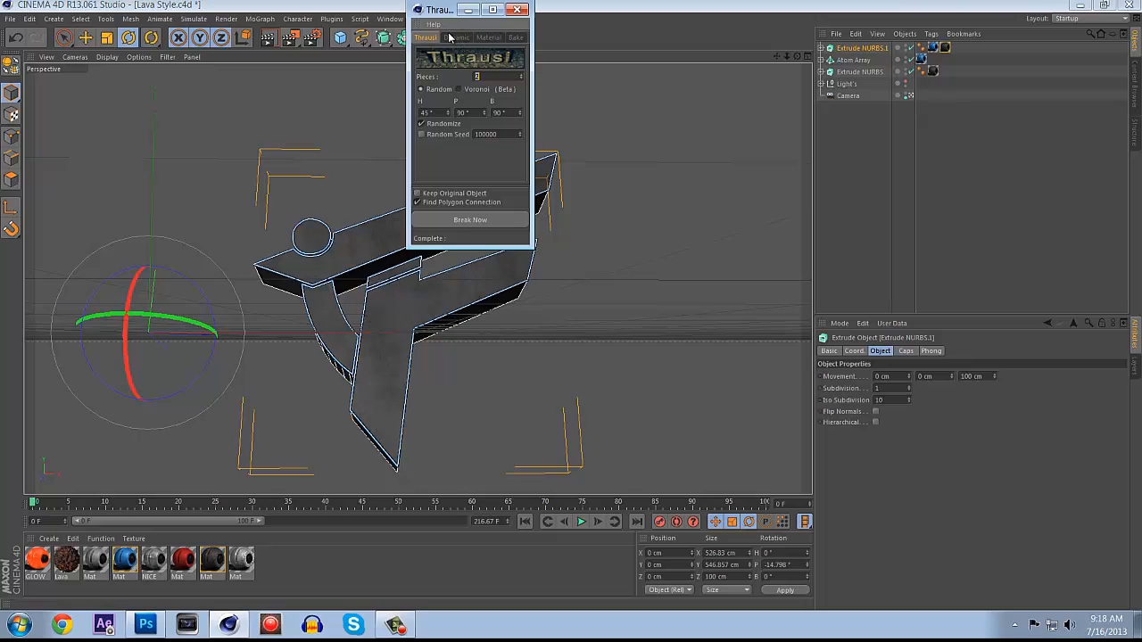
pyautogui.write('80')
pyautogui.moveTo(432, 11); pyautogui.dragTo(452, 98)
pyautogui.click(491, 309)
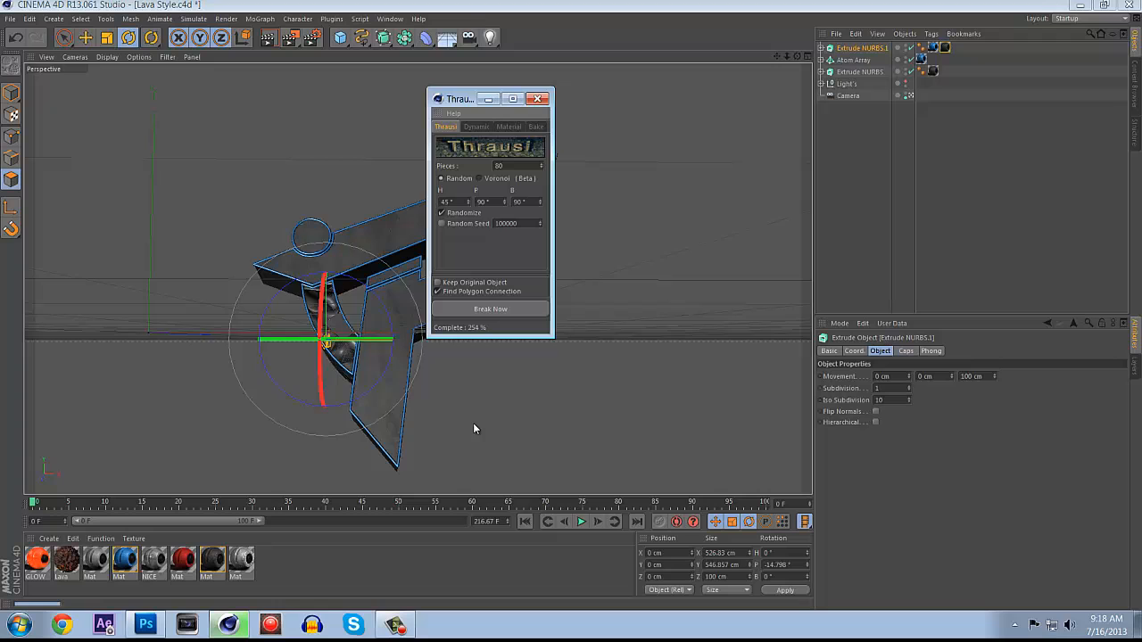
# - Switch to Photoshop and open the recent documents Matty New Exc pack - updated and CC
pyautogui.click(150, 628)
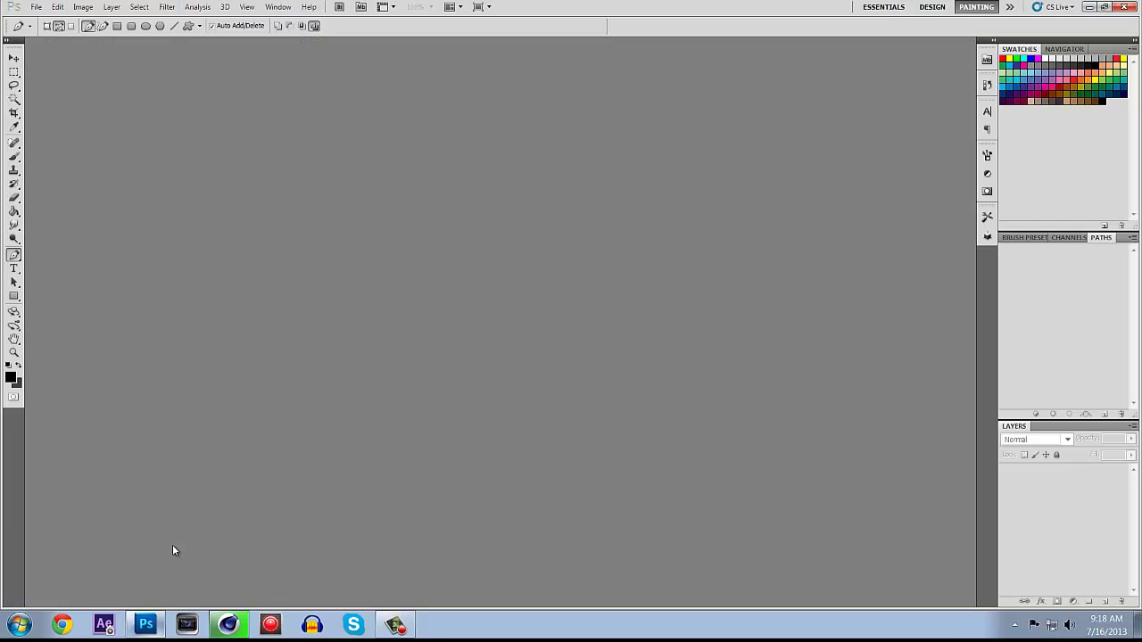
pyautogui.click(37, 8)
pyautogui.moveTo(66, 107)
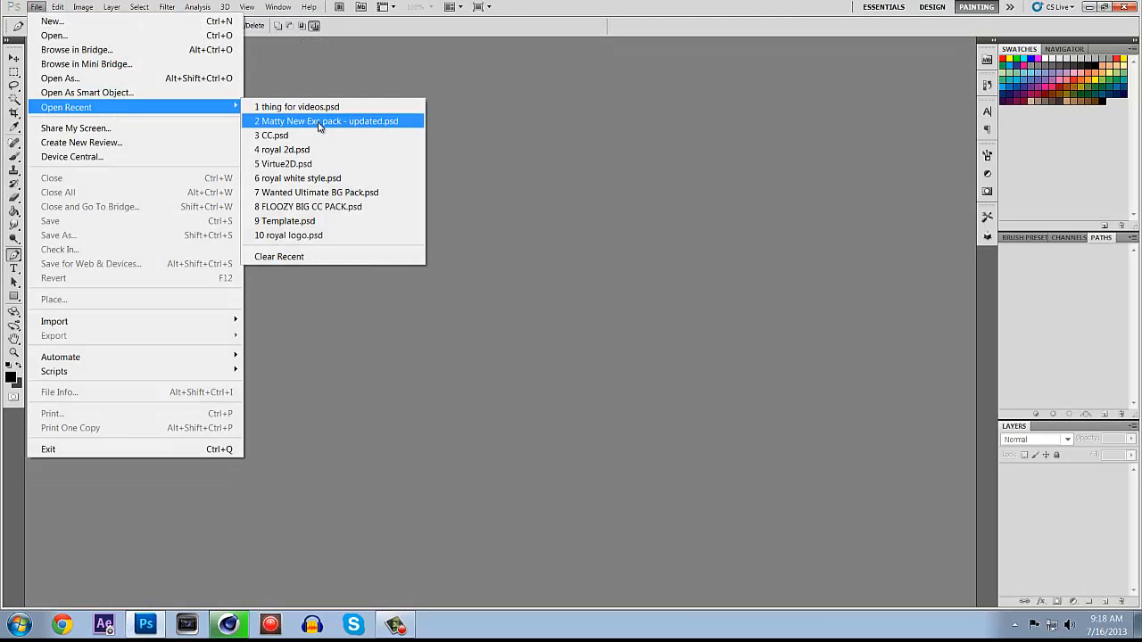
pyautogui.click(330, 129)
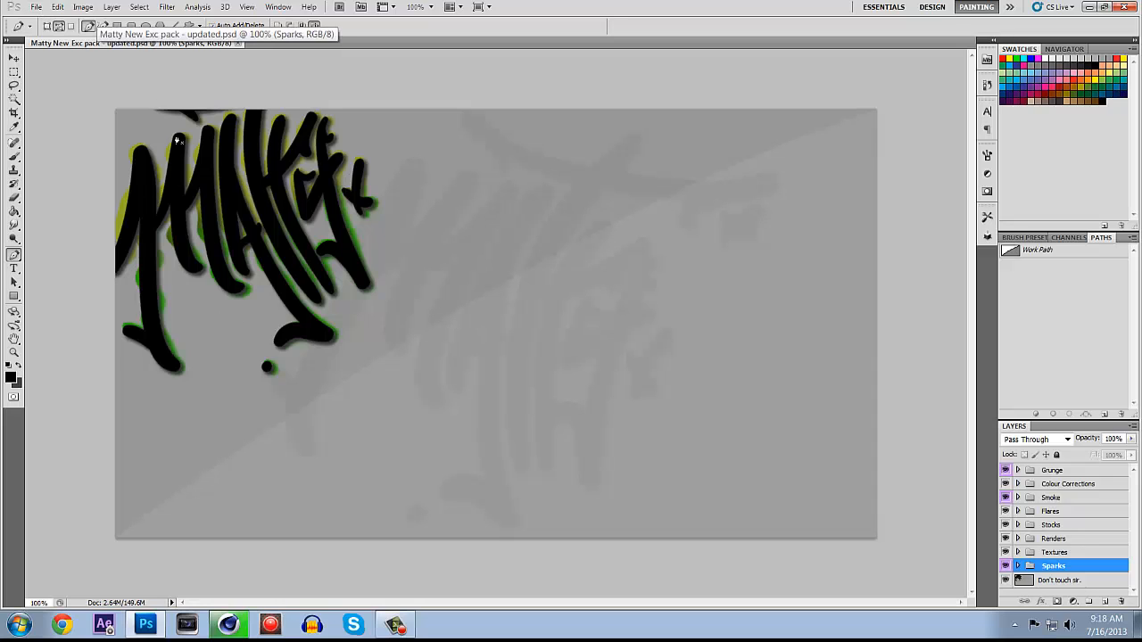
pyautogui.click(37, 7)
pyautogui.moveTo(66, 107)
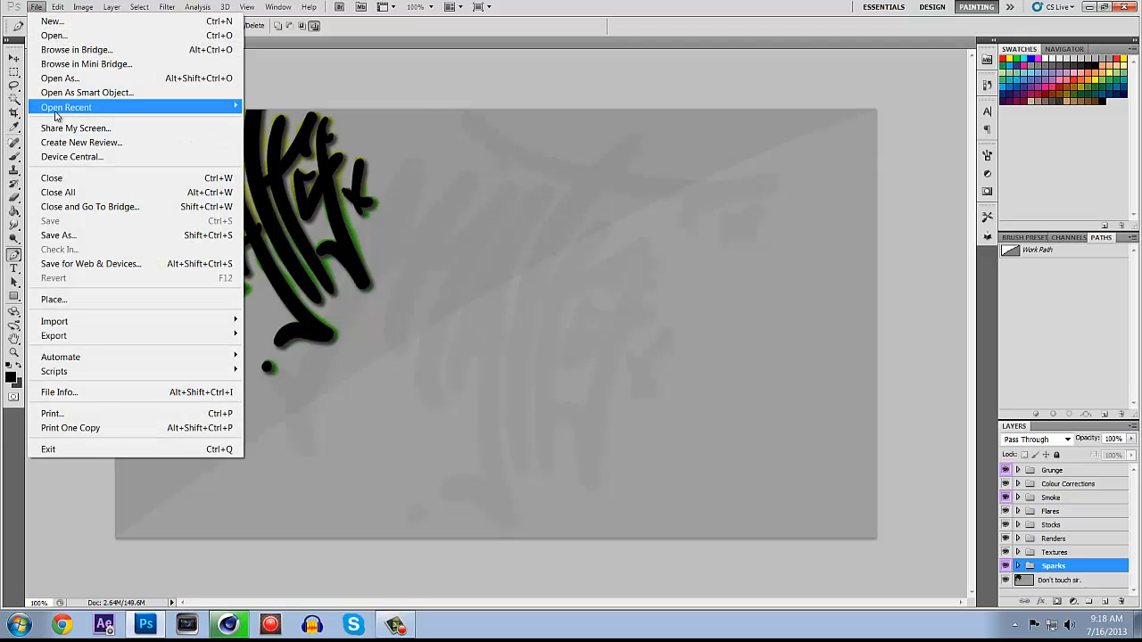
pyautogui.click(297, 136)
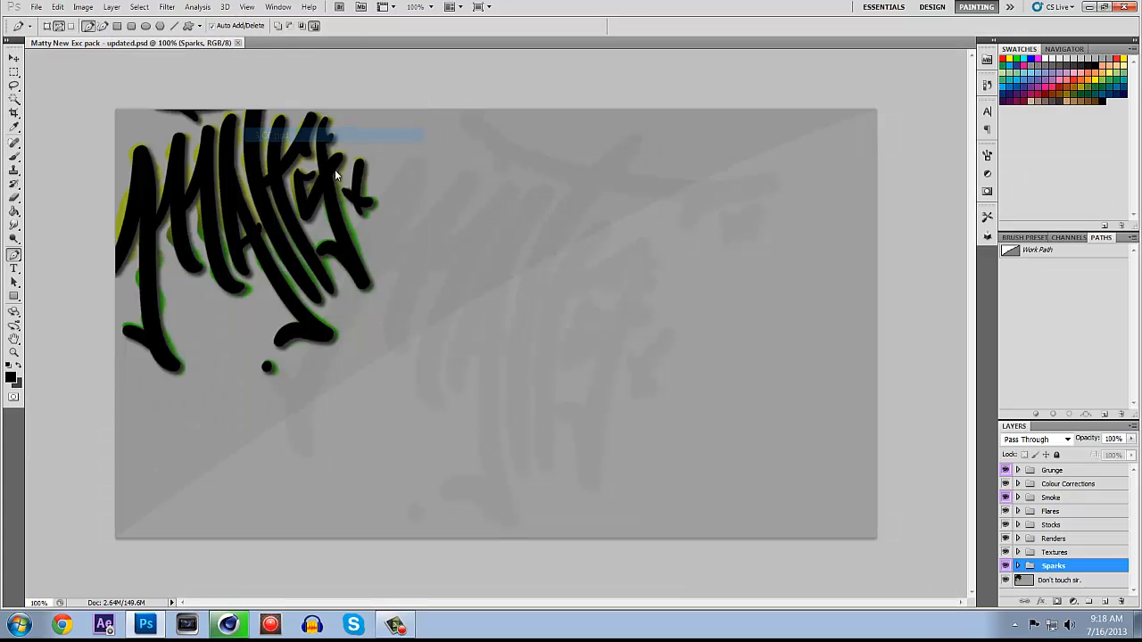
# - Open the recent documents Wanted Ultimate BG Pack and FLOOZY BIG CC PACK
pyautogui.click(37, 7)
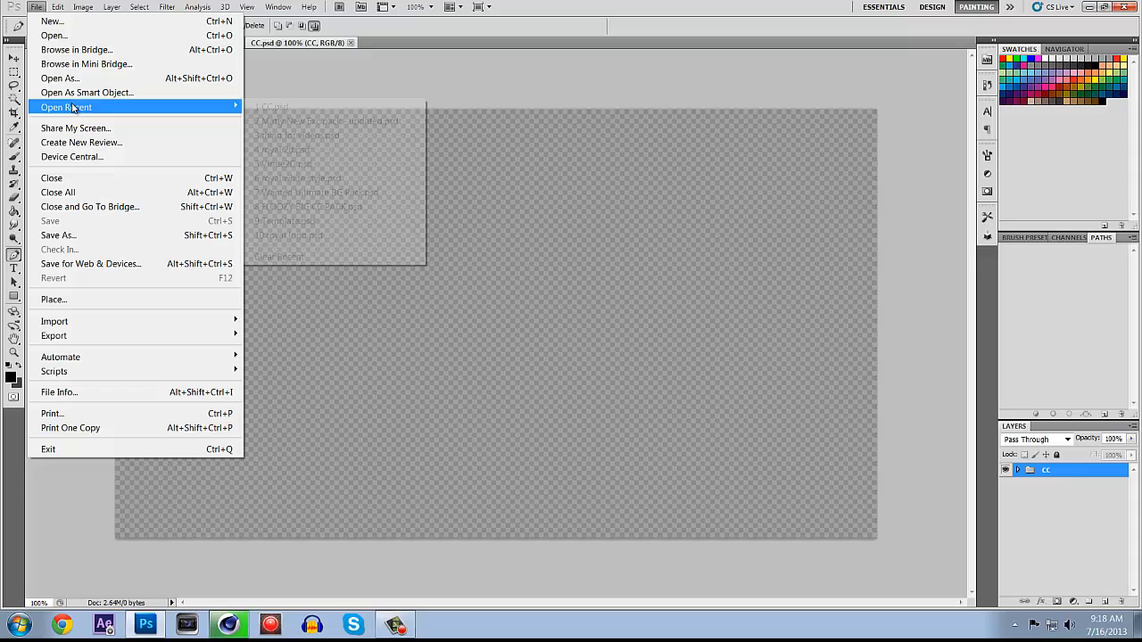
pyautogui.moveTo(66, 107)
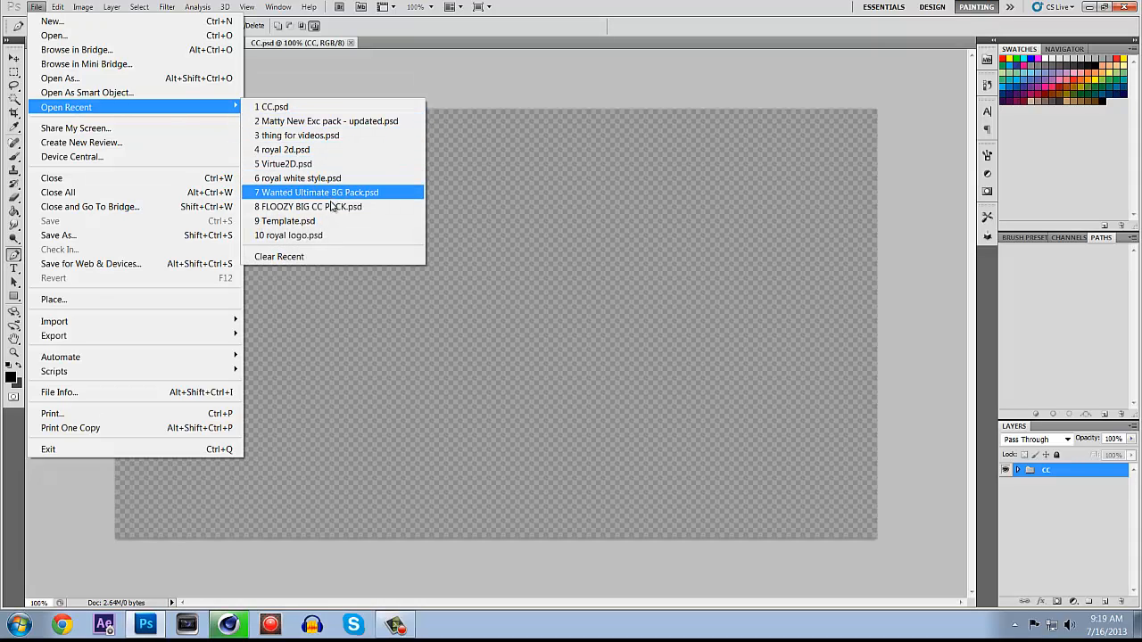
pyautogui.click(333, 195)
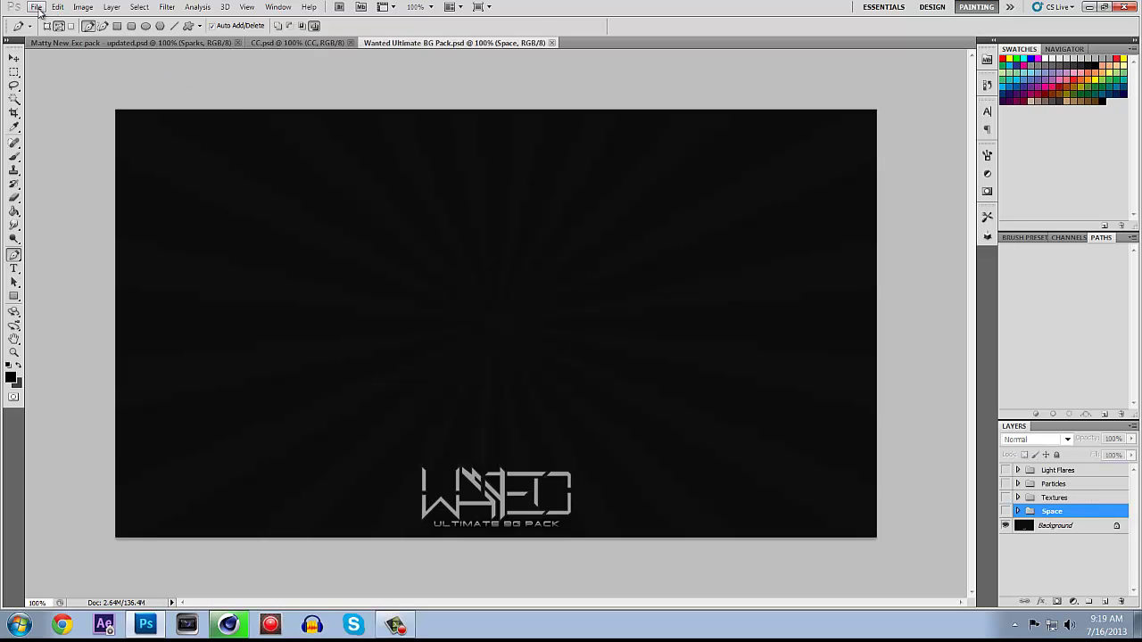
pyautogui.click(37, 7)
pyautogui.moveTo(66, 107)
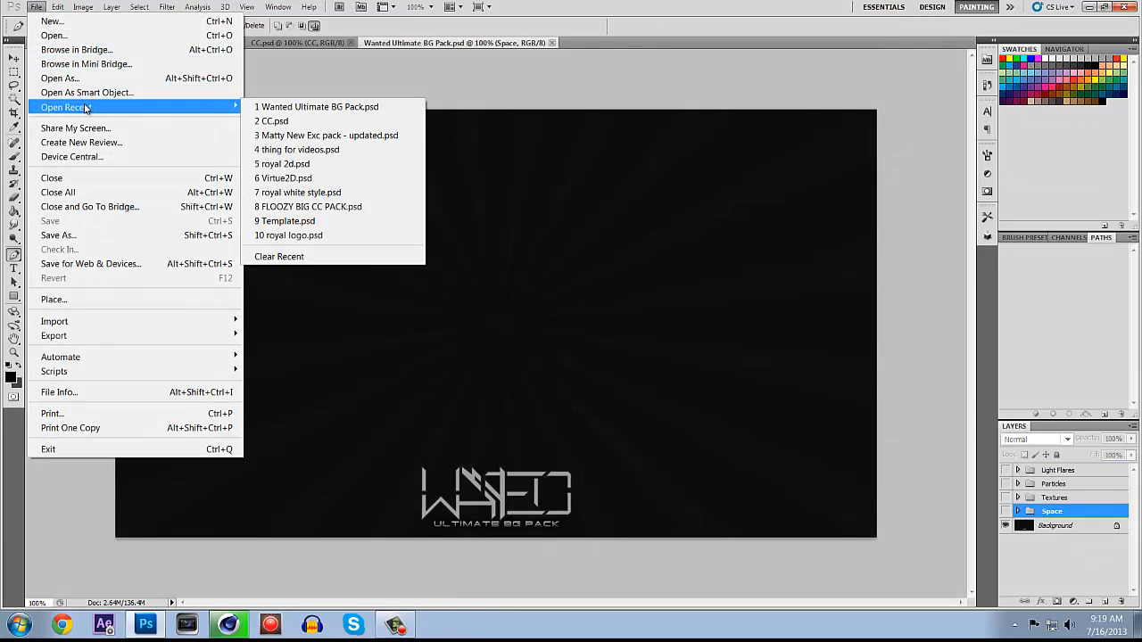
pyautogui.click(321, 207)
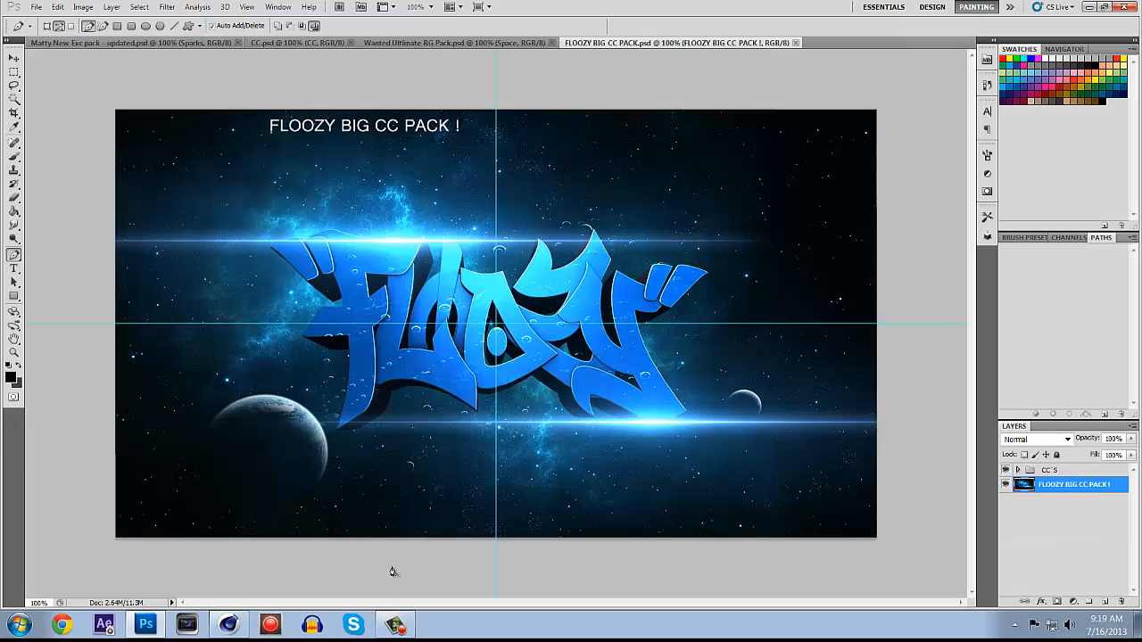
# - Close the Thrausi window and add a MoGraph Random effector above the fractured pieces
pyautogui.click(229, 623)
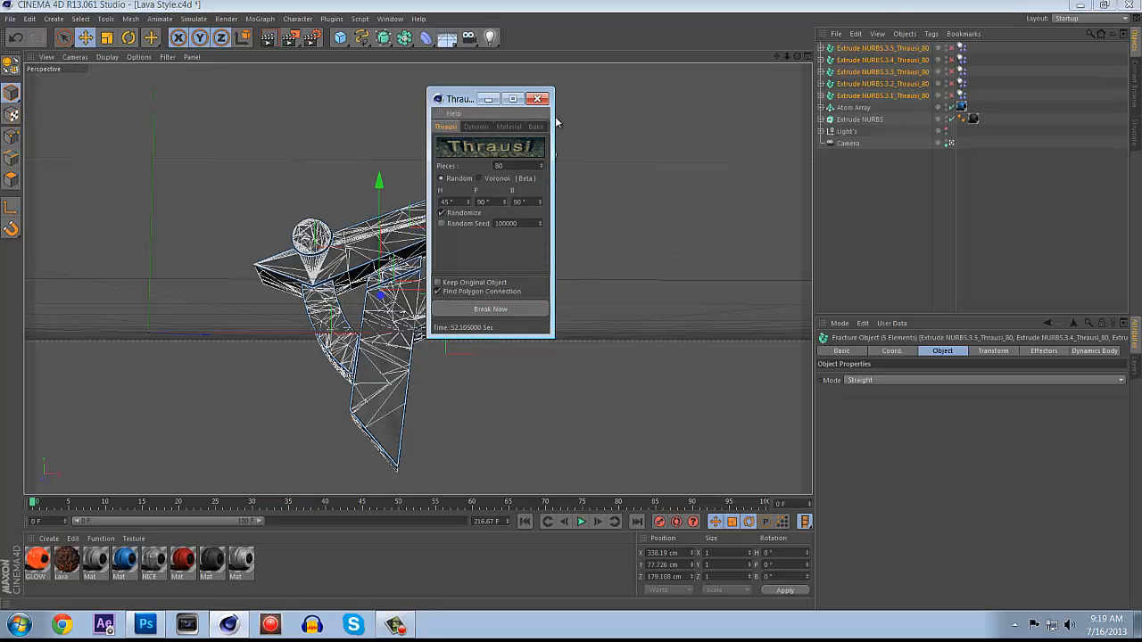
pyautogui.click(538, 99)
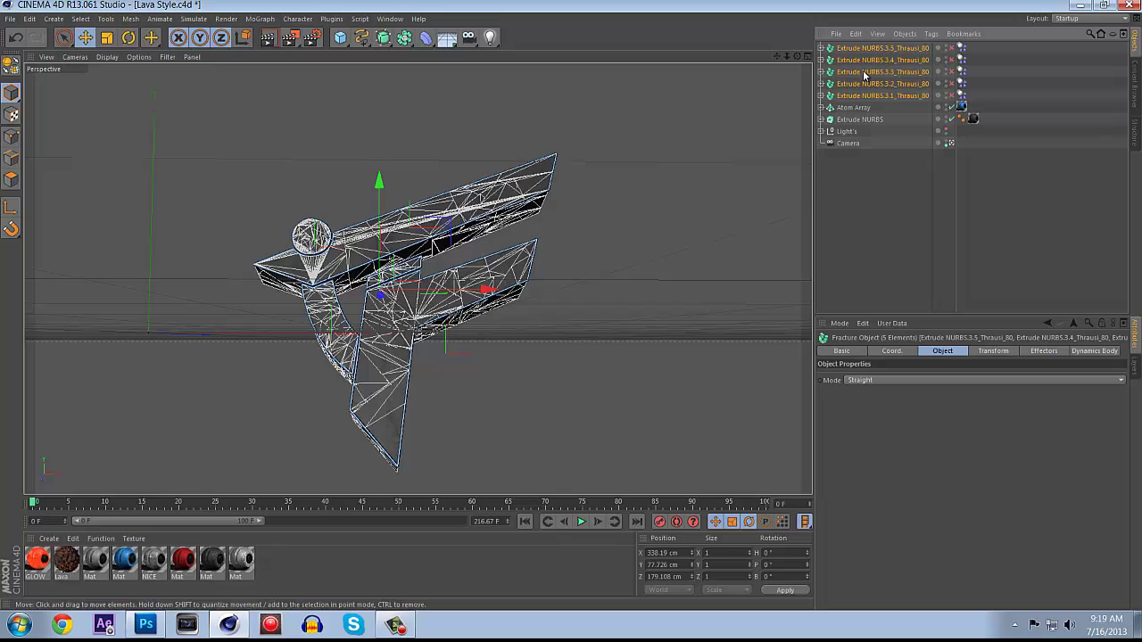
pyautogui.click(260, 19)
pyautogui.moveTo(284, 36)
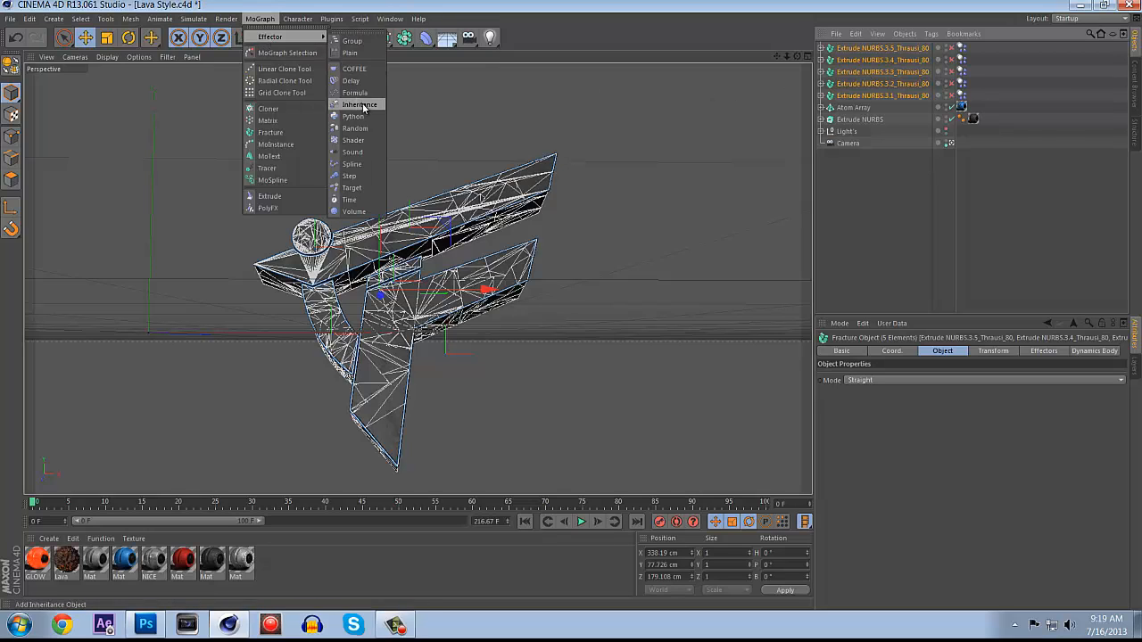
pyautogui.click(354, 128)
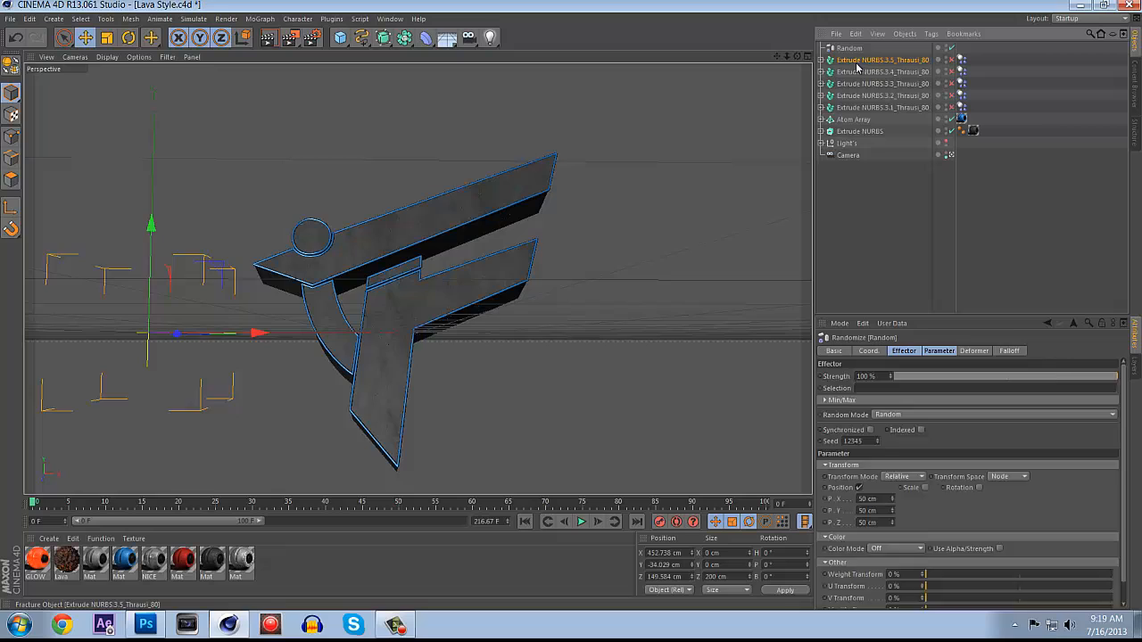
pyautogui.click(867, 107)
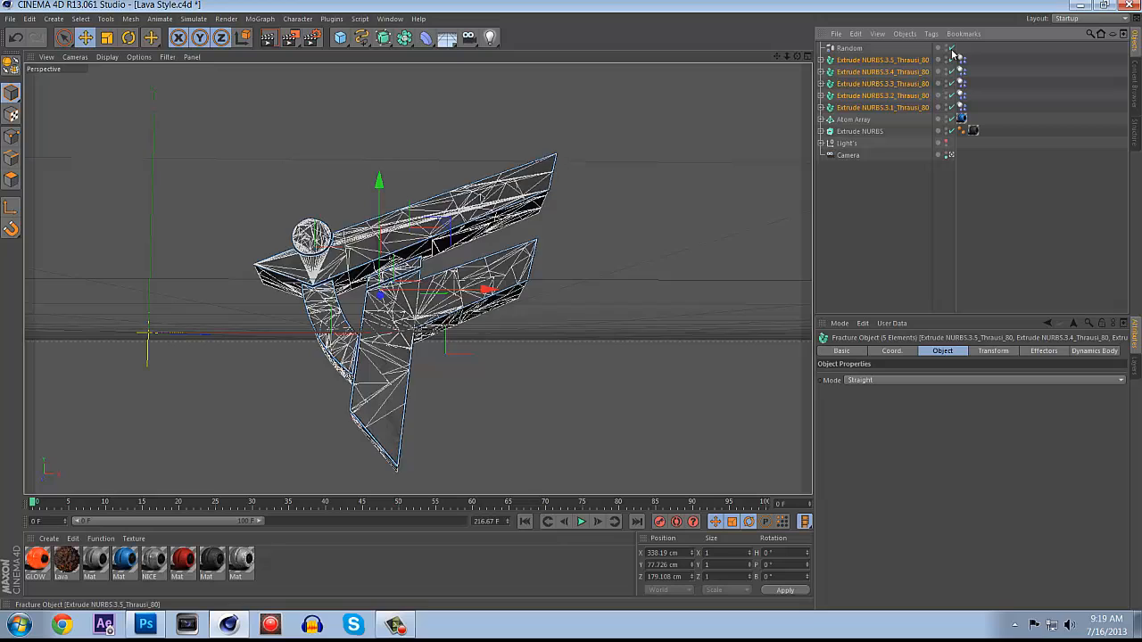
# - Nest the five Extrude NURBS Thrausi pieces under the enabled Random effector, scattering the shards
pyautogui.click(951, 54)
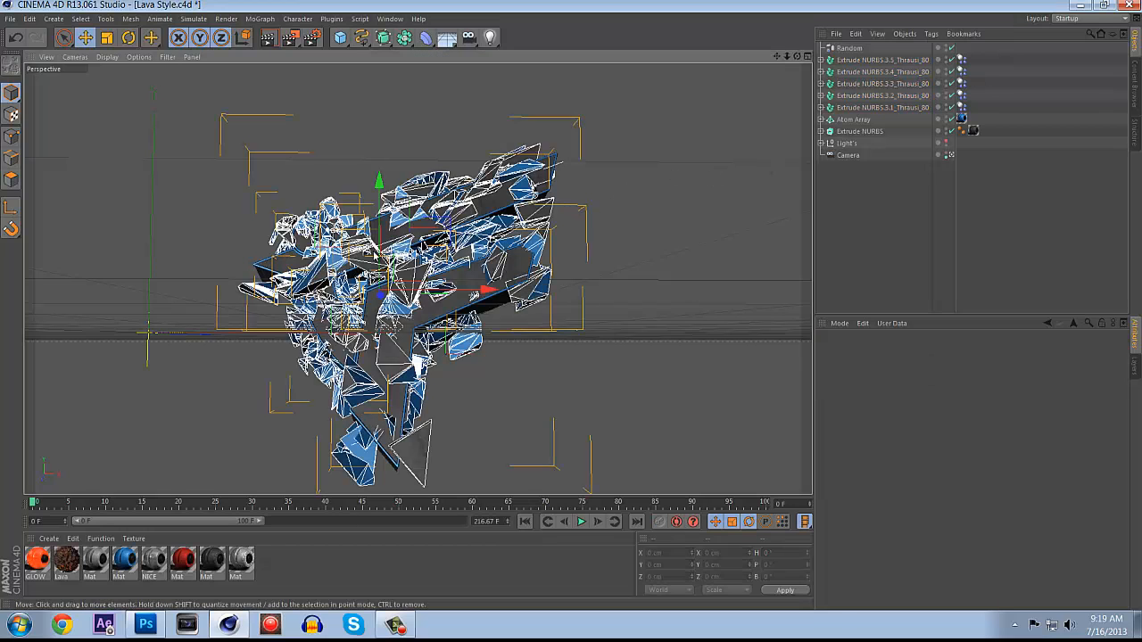
pyautogui.click(592, 212)
pyautogui.keyDown('shift'); pyautogui.click(878, 107); pyautogui.keyUp('shift')
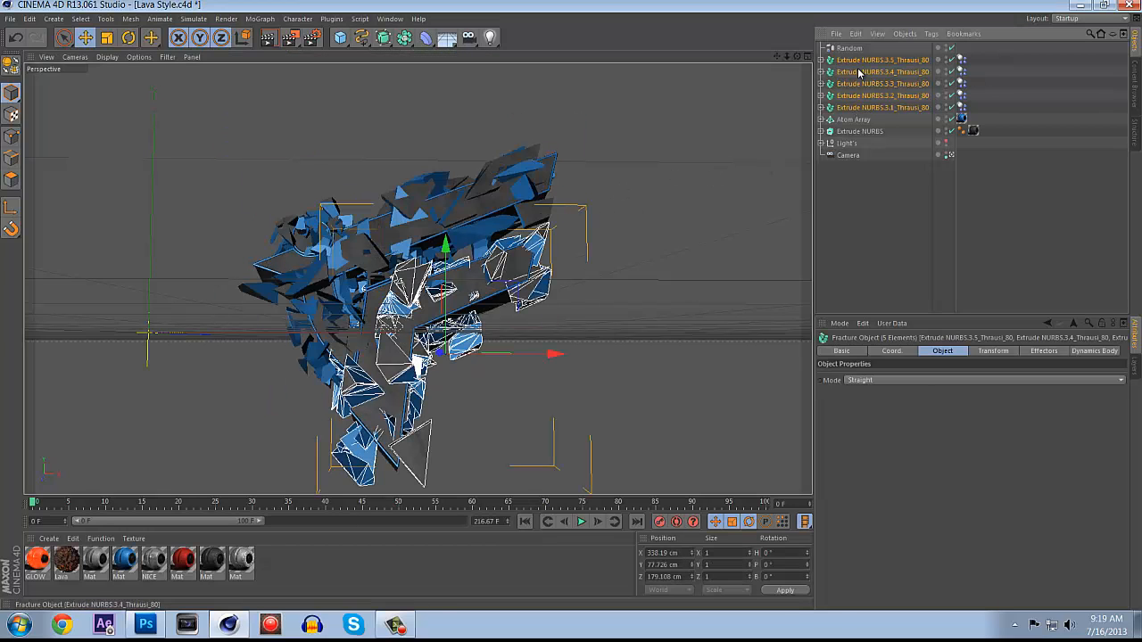
pyautogui.moveTo(879, 83); pyautogui.dragTo(847, 49)
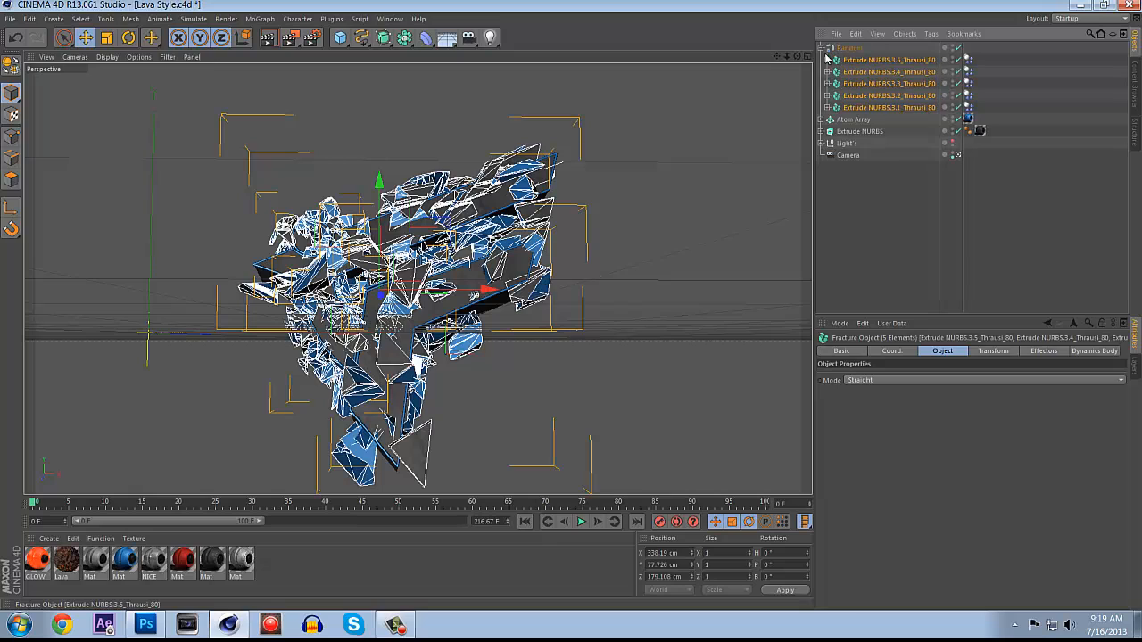
pyautogui.click(821, 48)
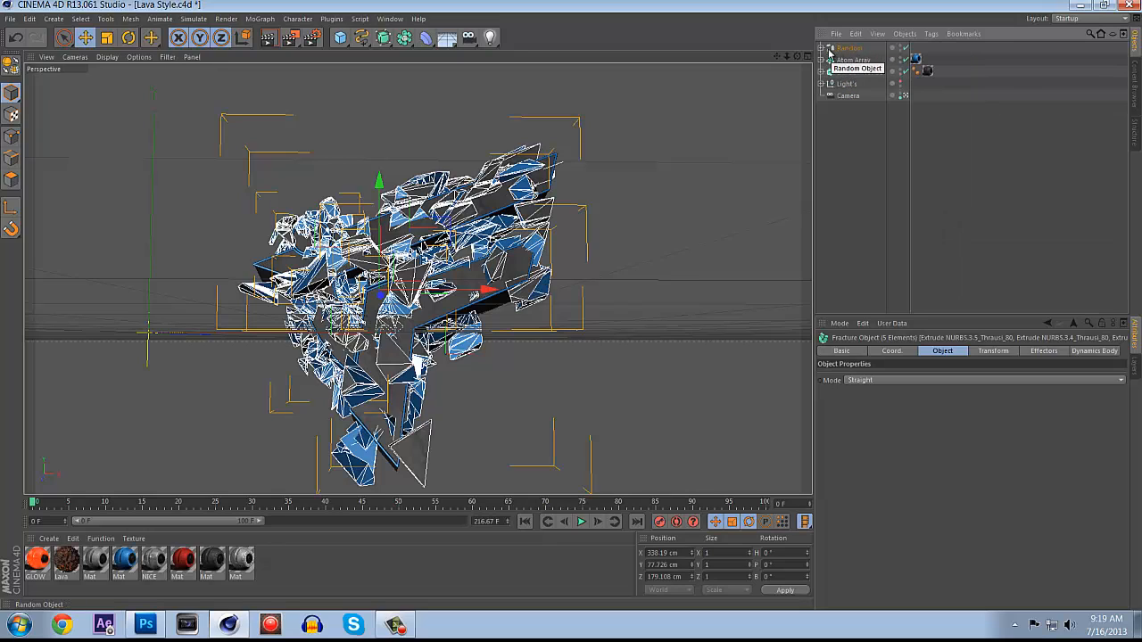
pyautogui.click(822, 48)
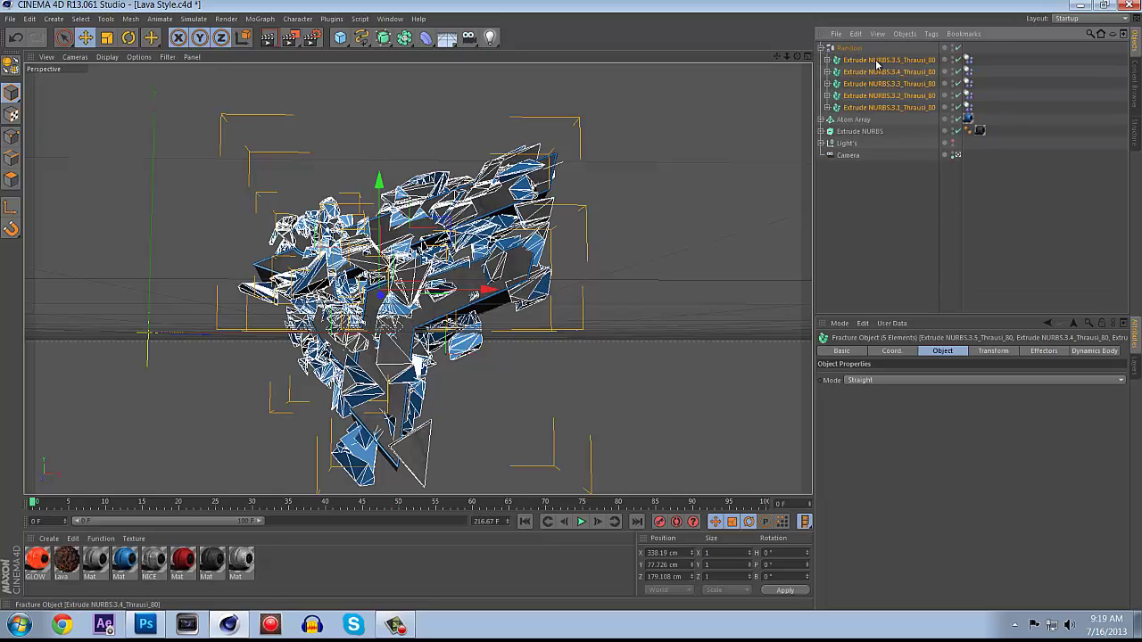
pyautogui.click(821, 48)
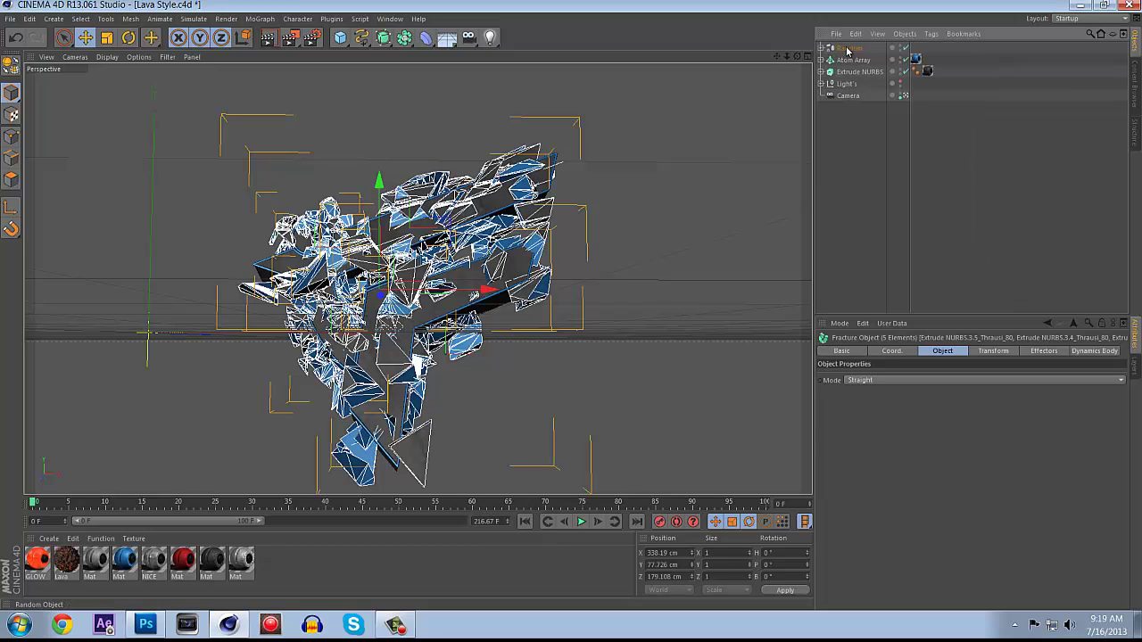
# - Nudge the Random effector along Z in the Top view and check the result in Perspective
pyautogui.middleClick(452, 214)
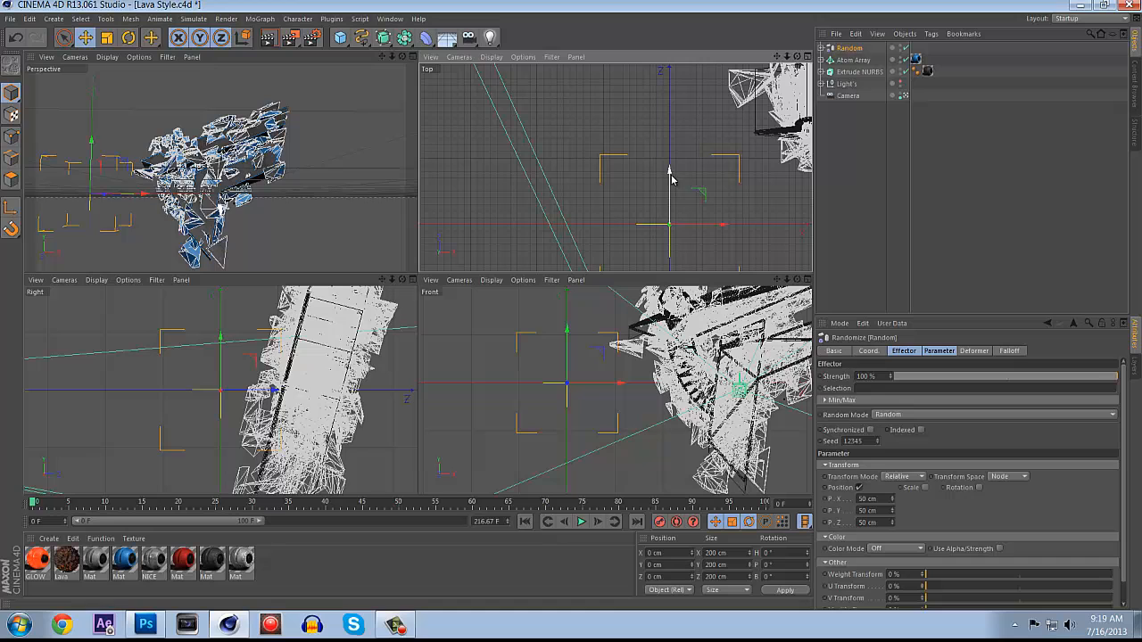
pyautogui.moveTo(669, 179); pyautogui.dragTo(670, 162)
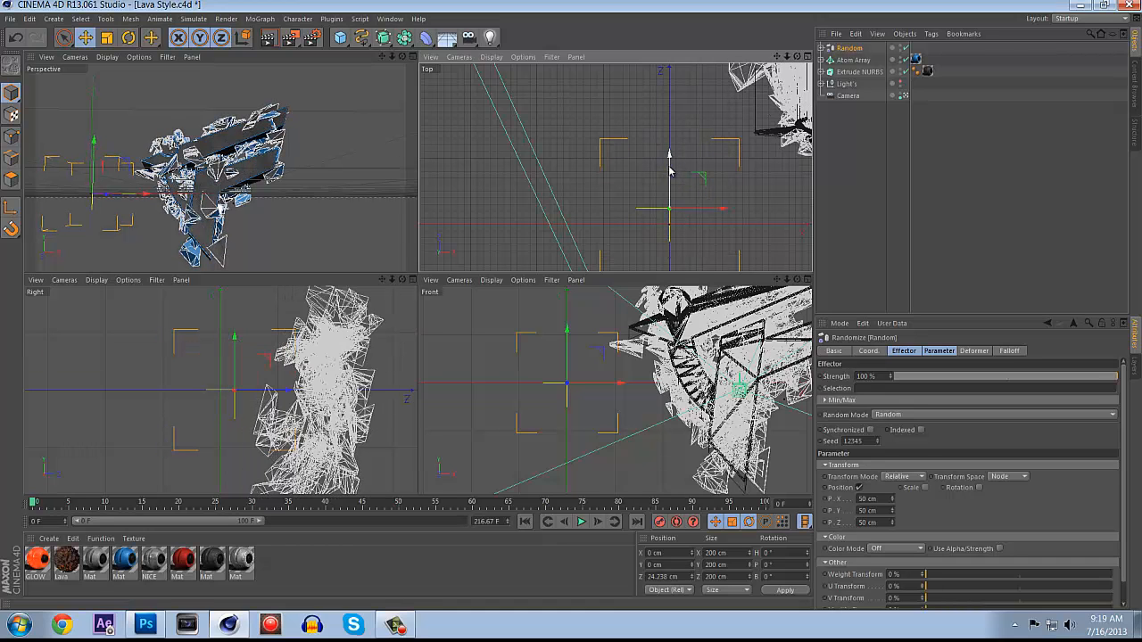
pyautogui.moveTo(671, 178); pyautogui.dragTo(671, 170)
pyautogui.middleClick(325, 118)
pyautogui.click(498, 135)
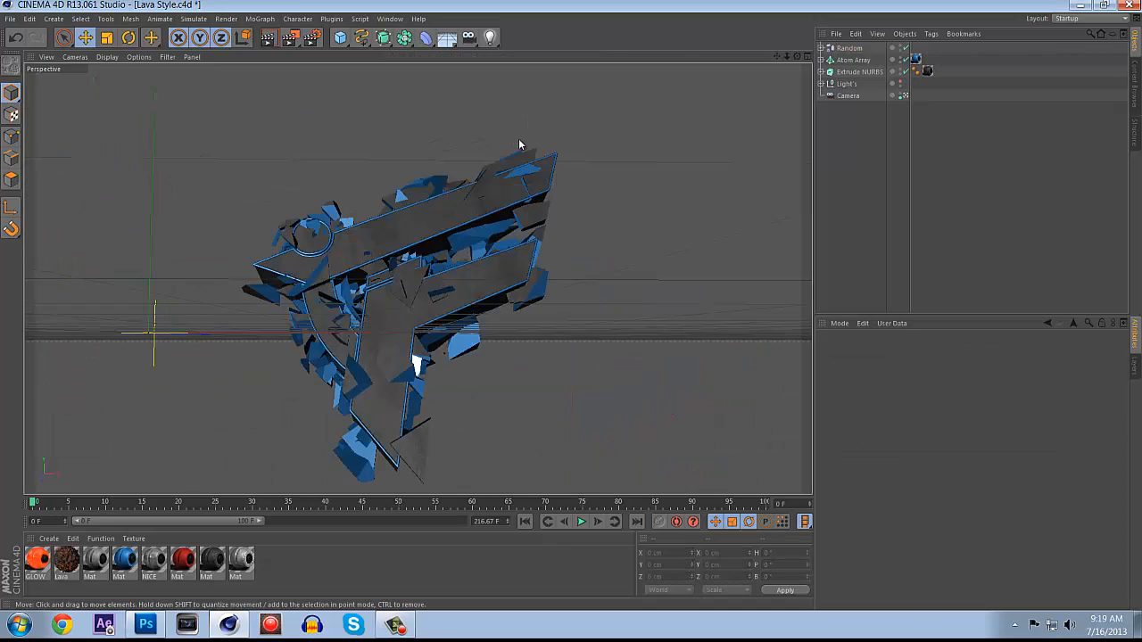
pyautogui.click(849, 48)
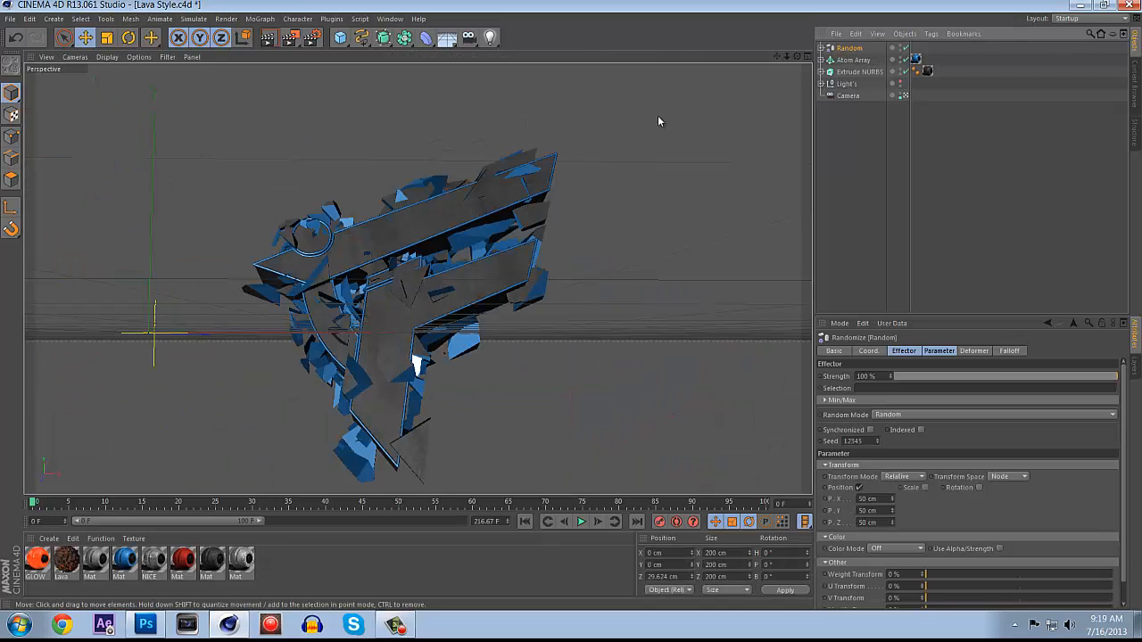
# - Push the Random effector further along Z to 39.5 so shards break off the logo's edges
pyautogui.middleClick(658, 115)
pyautogui.click(667, 157)
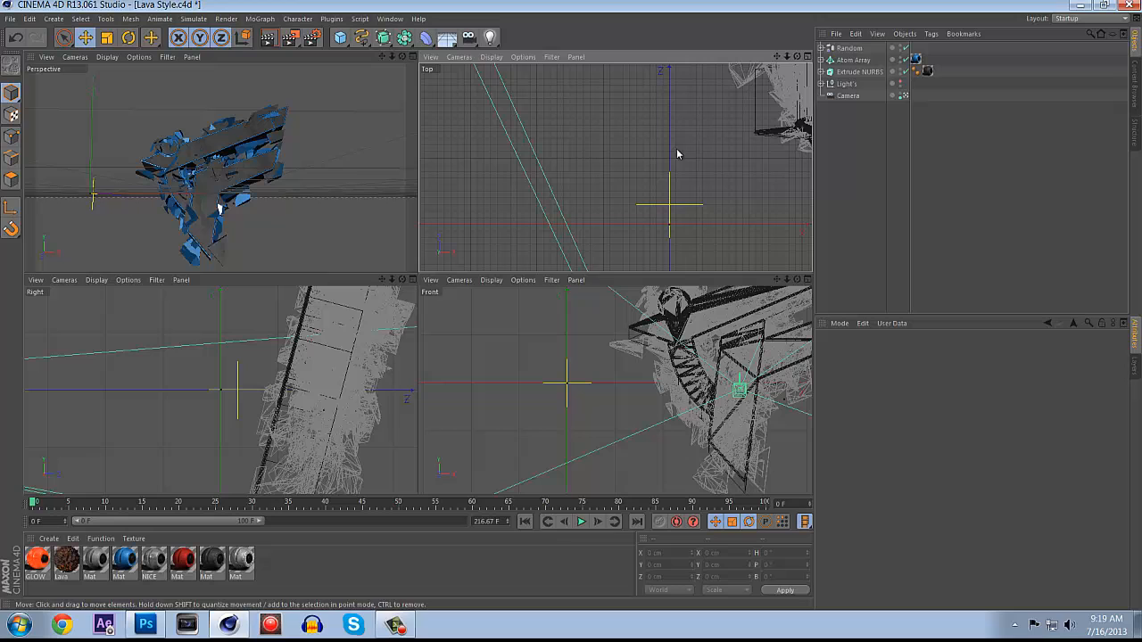
pyautogui.hotkey('ctrl', 'z')
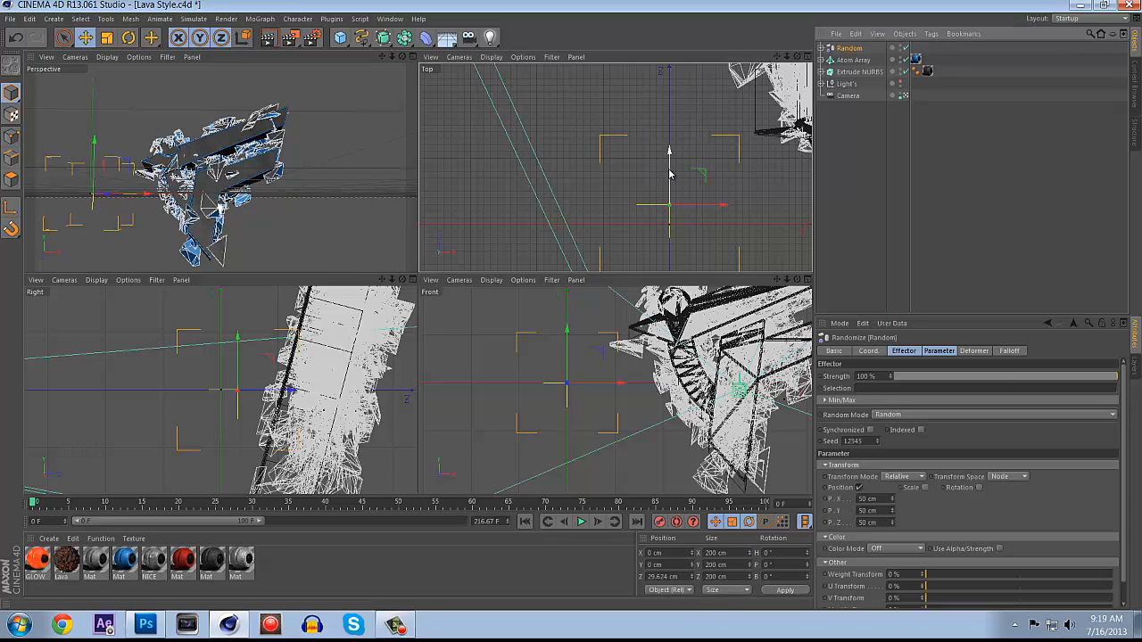
pyautogui.moveTo(667, 173); pyautogui.dragTo(667, 156)
pyautogui.middleClick(338, 117)
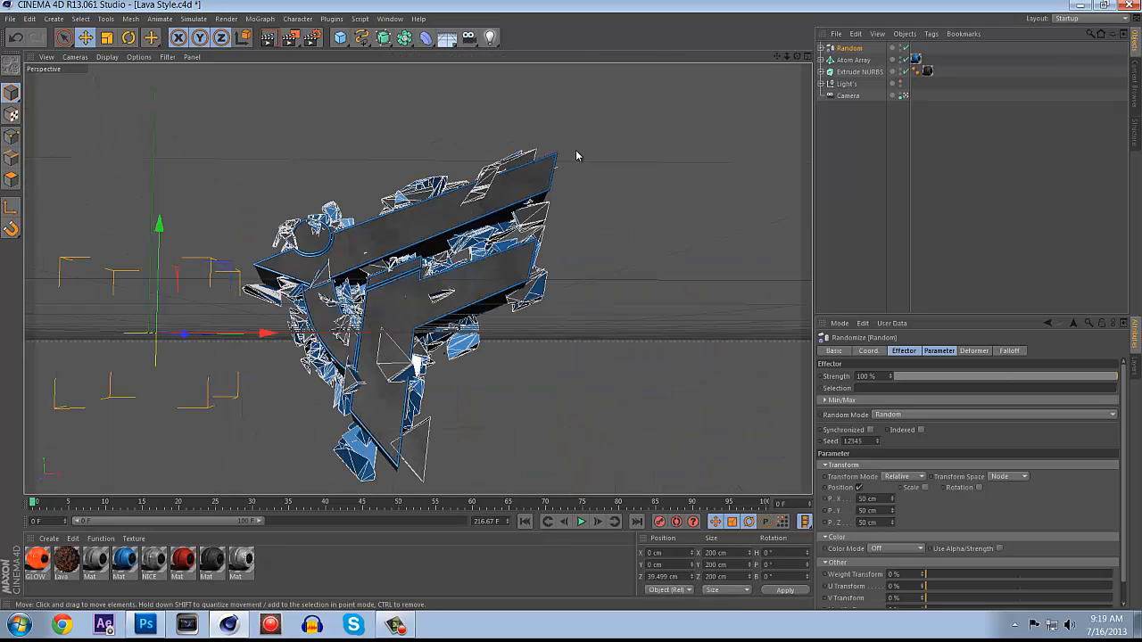
pyautogui.click(610, 159)
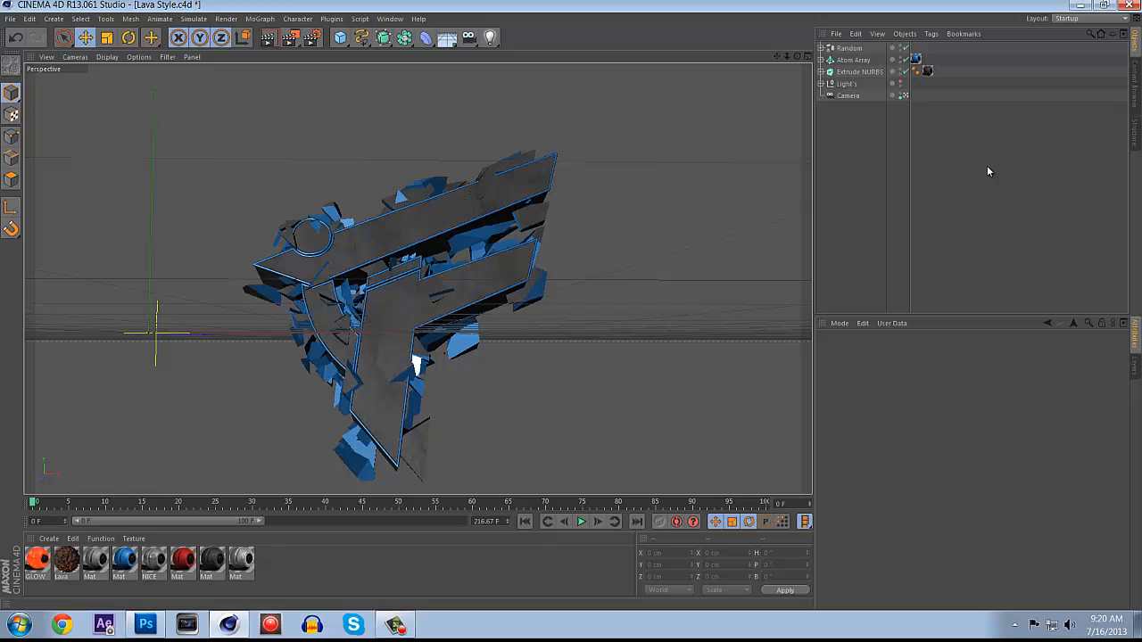
pyautogui.click(858, 72)
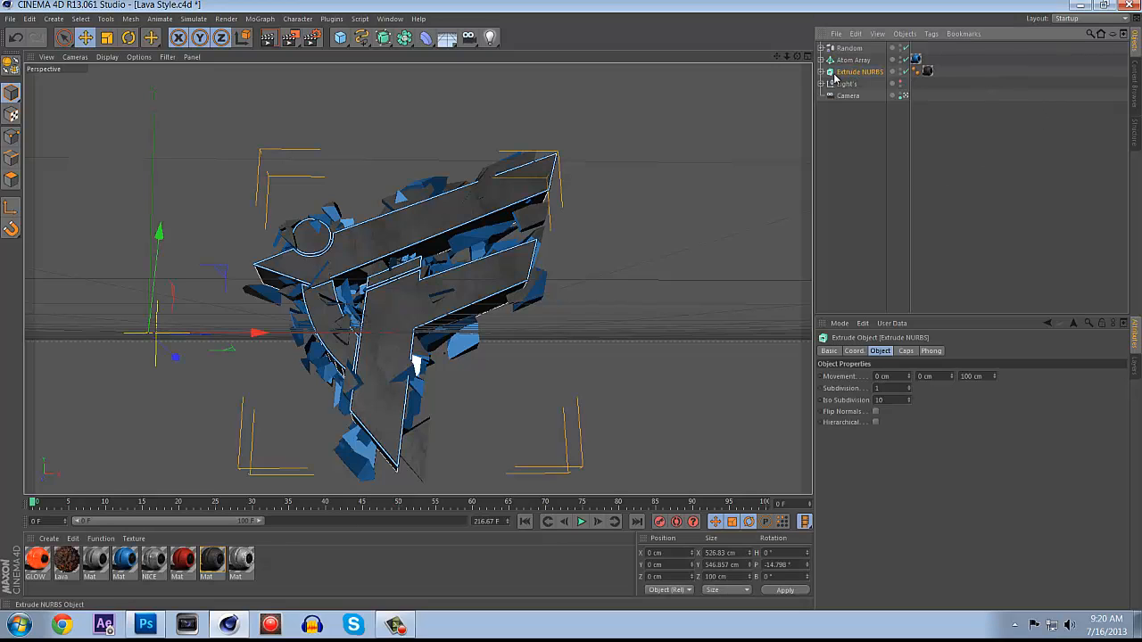
pyautogui.click(821, 71)
pyautogui.click(852, 83)
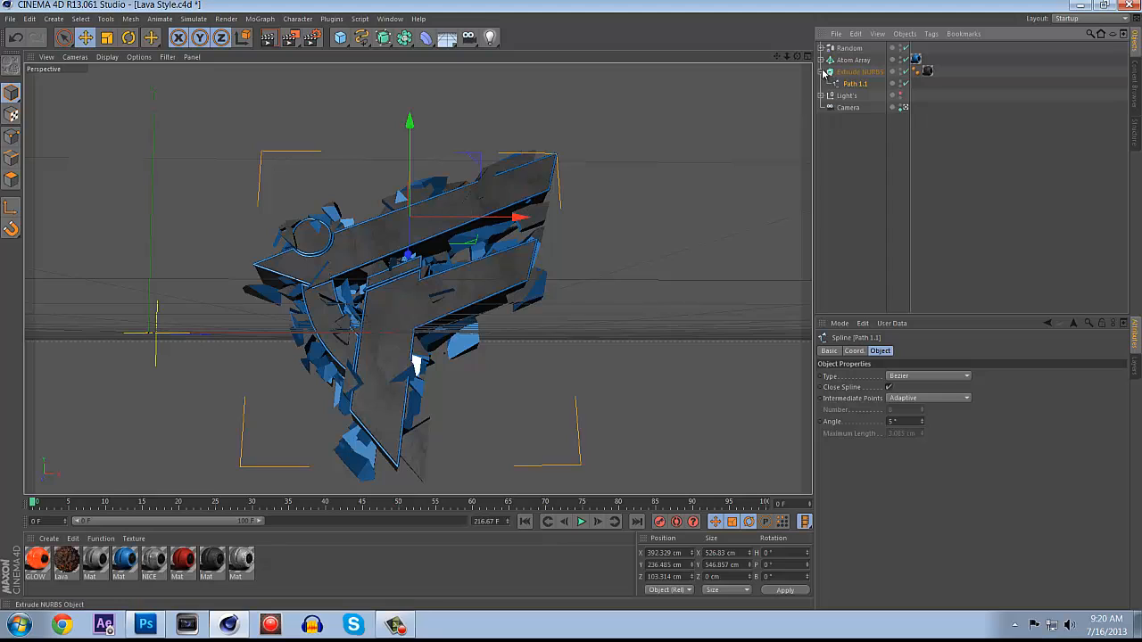
pyautogui.click(822, 71)
pyautogui.click(860, 73)
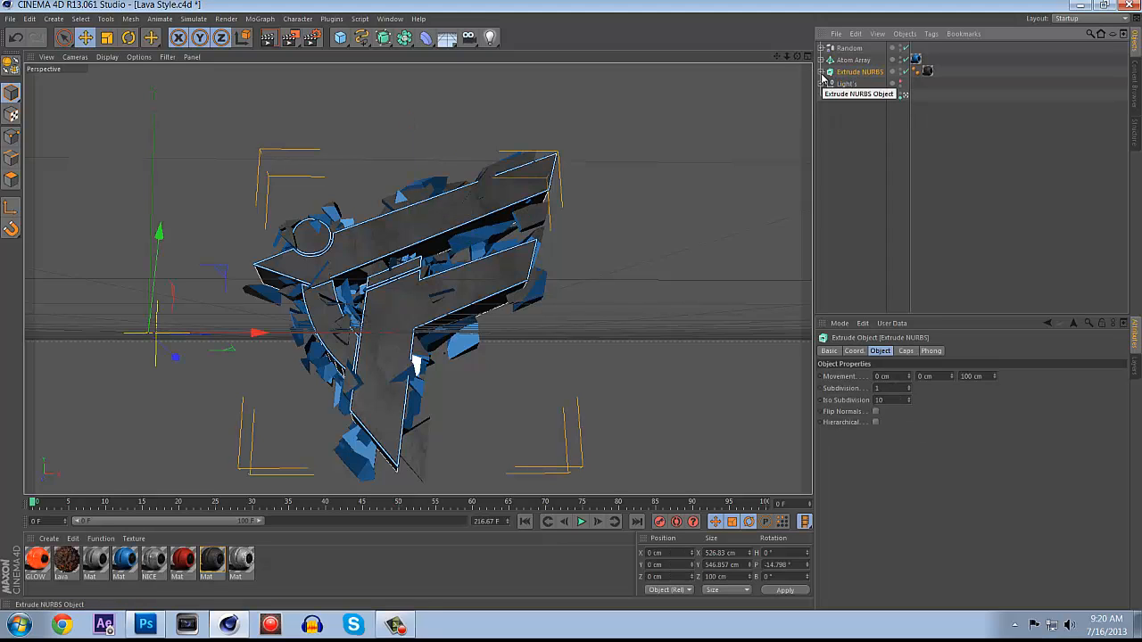
pyautogui.click(821, 72)
pyautogui.click(854, 84)
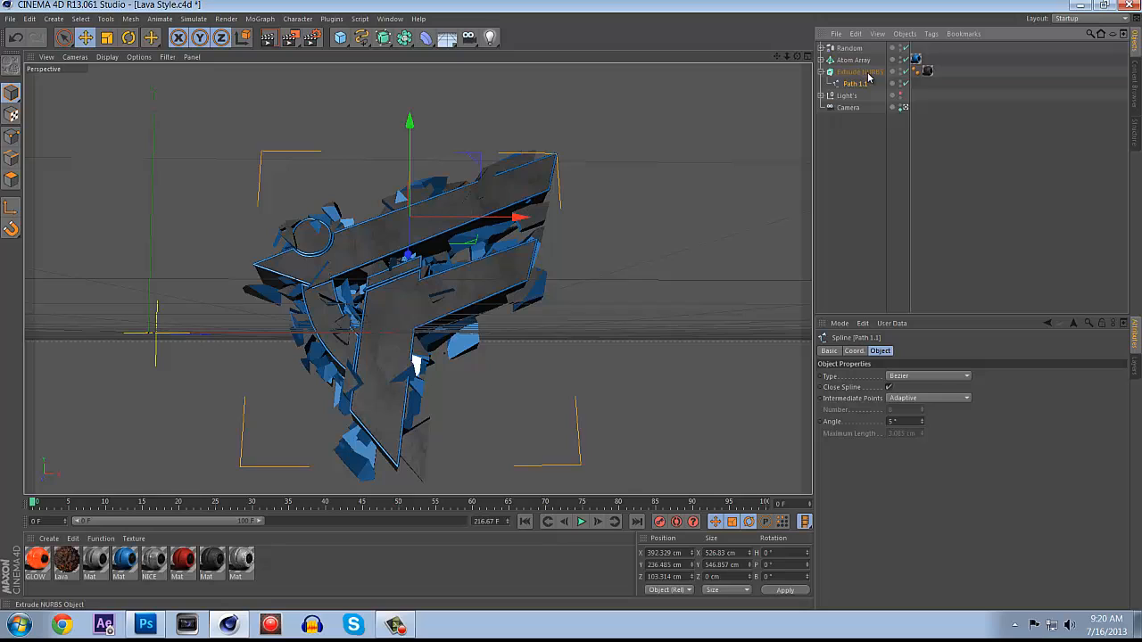
pyautogui.keyDown('ctrl'); pyautogui.moveTo(854, 84); pyautogui.dragTo(845, 46); pyautogui.keyUp('ctrl')
pyautogui.click(332, 18)
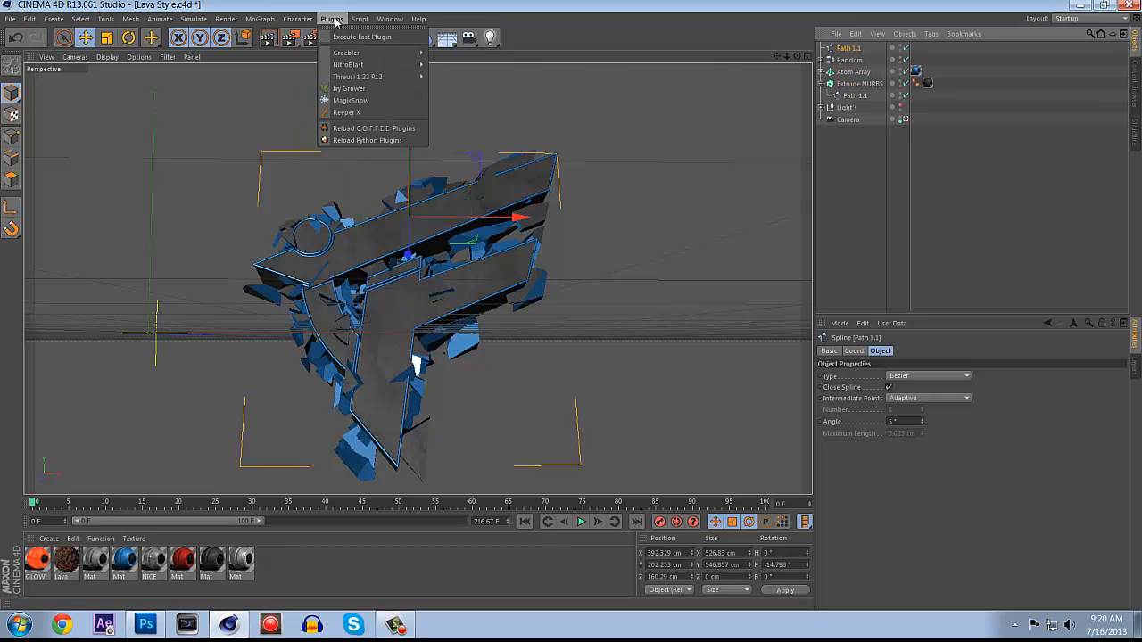
pyautogui.click(375, 114)
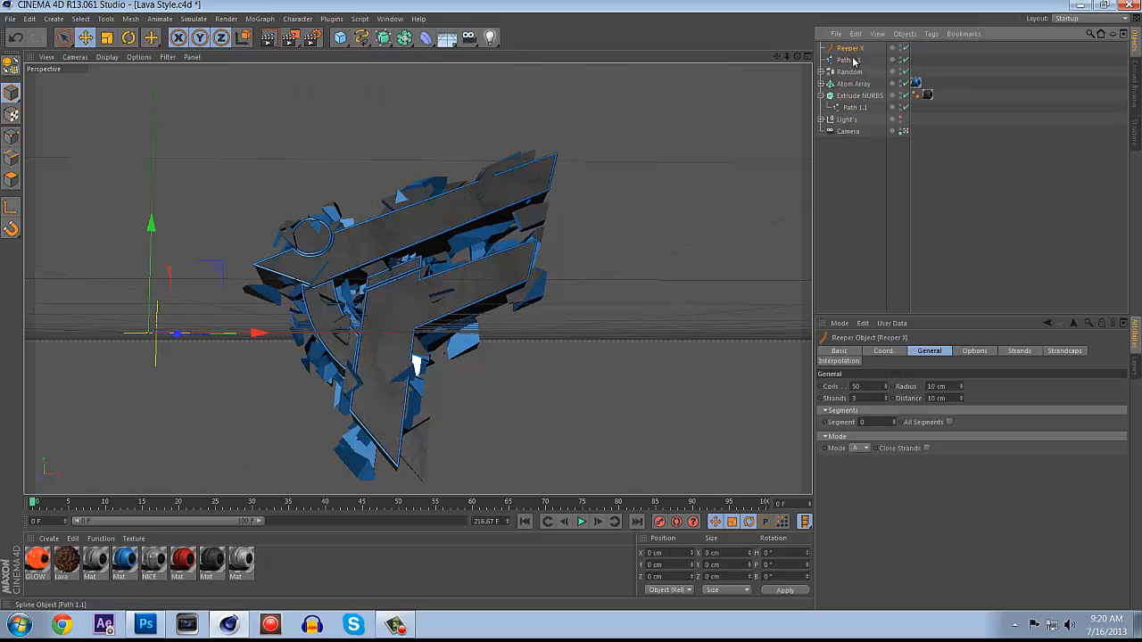
pyautogui.moveTo(852, 60); pyautogui.dragTo(852, 49)
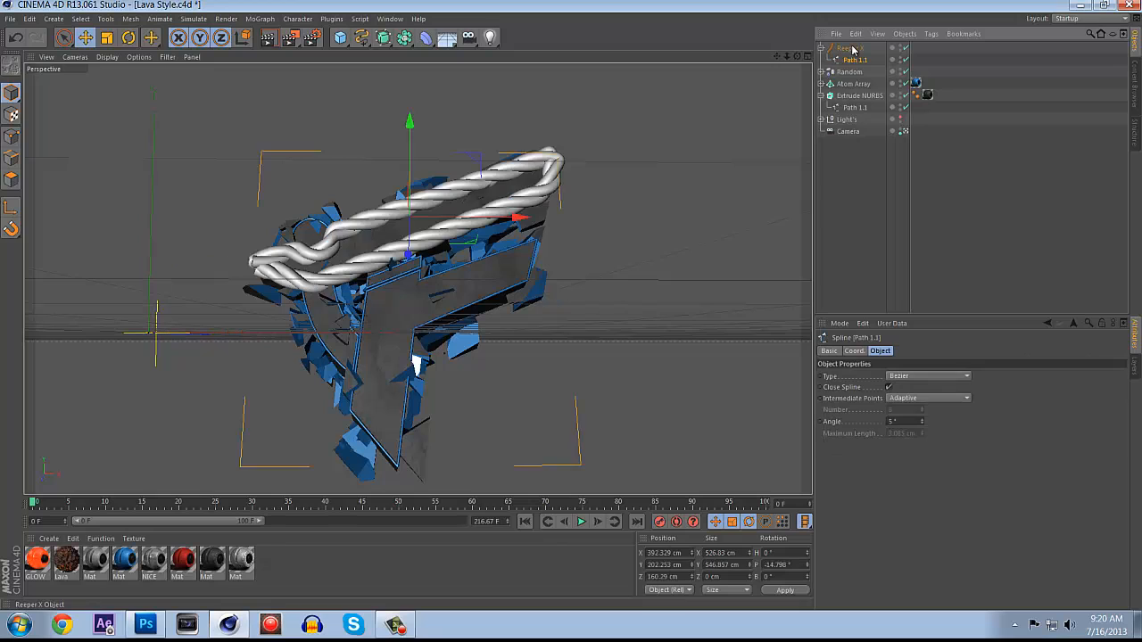
pyautogui.click(849, 49)
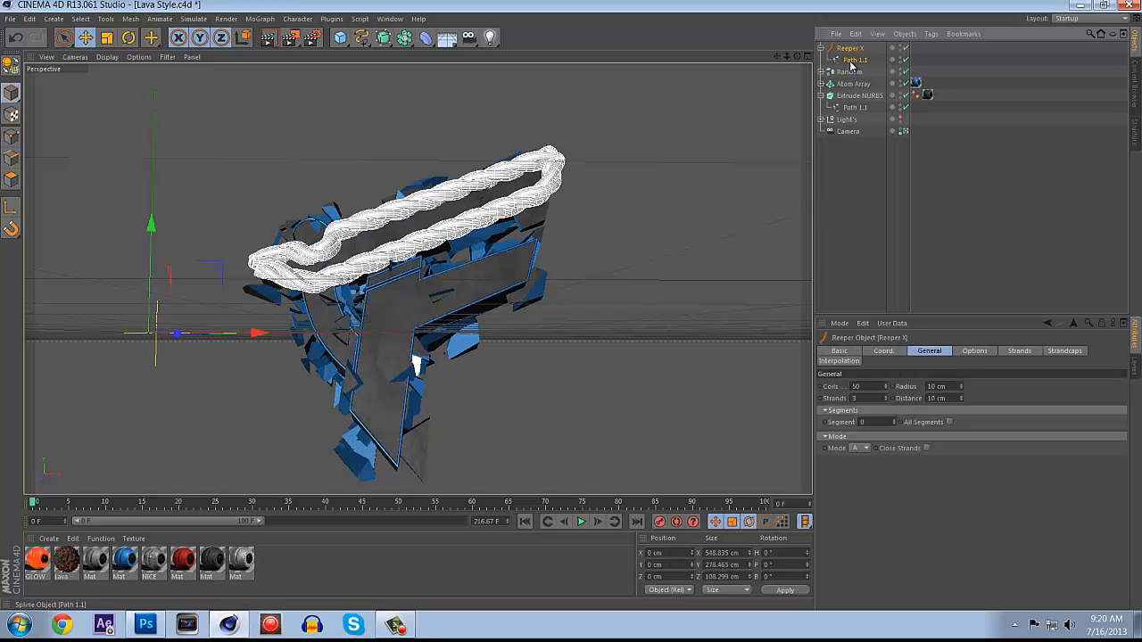
pyautogui.keyDown('ctrl'); pyautogui.click(852, 60); pyautogui.keyUp('ctrl')
pyautogui.press('Delete')
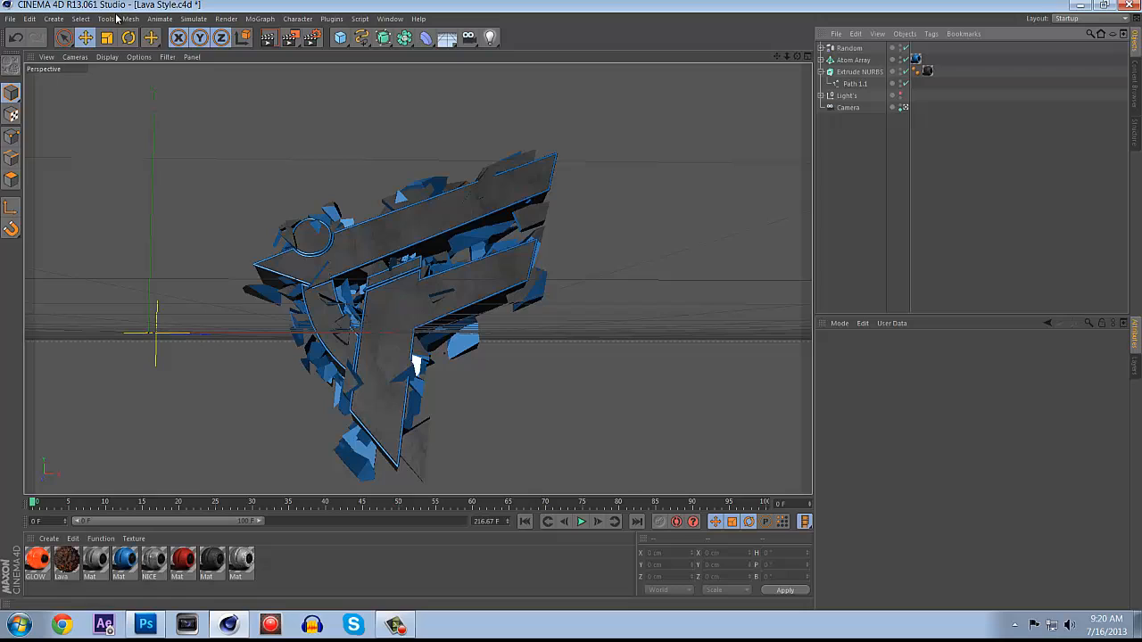
pyautogui.click(10, 19)
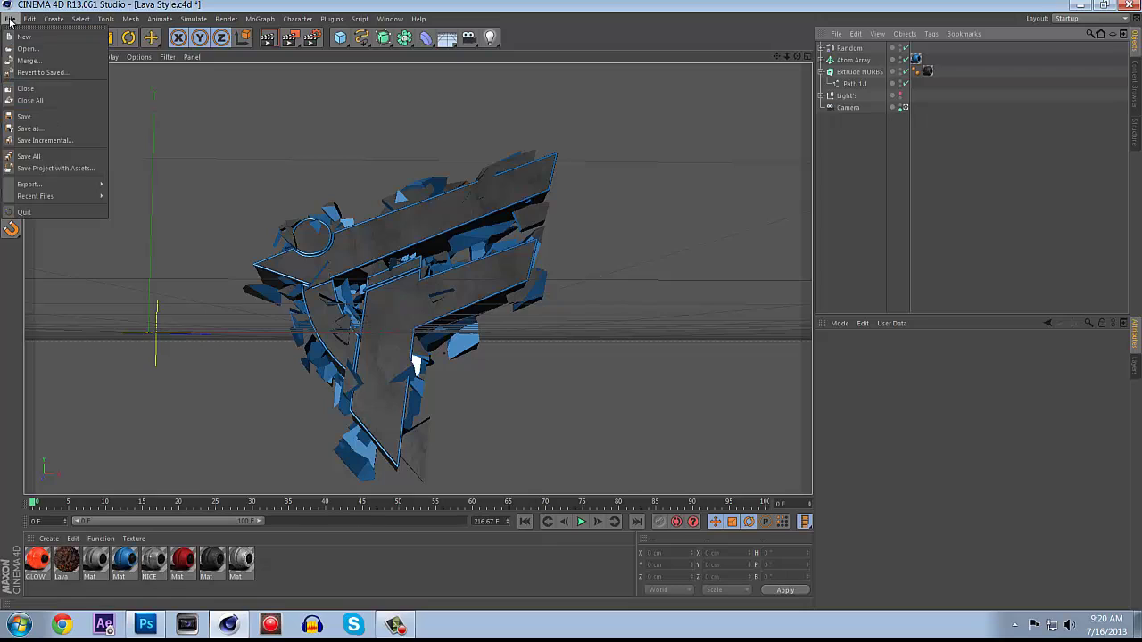
pyautogui.click(532, 268)
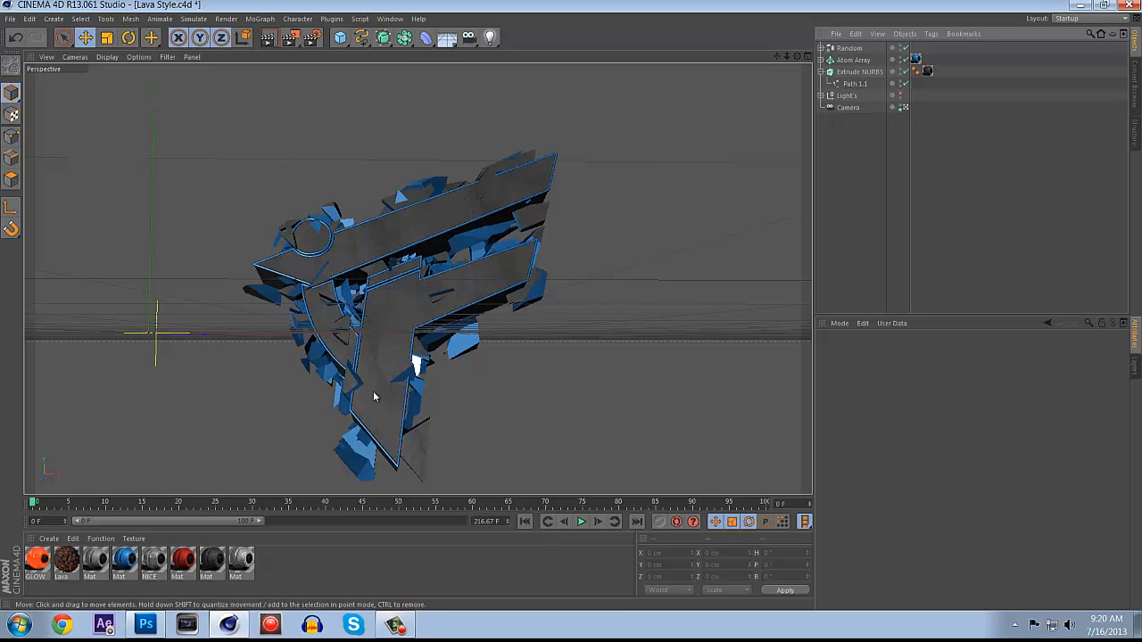
# - Add a Random.1 effector with low strength and 30 cm position offsets on every axis
pyautogui.click(261, 20)
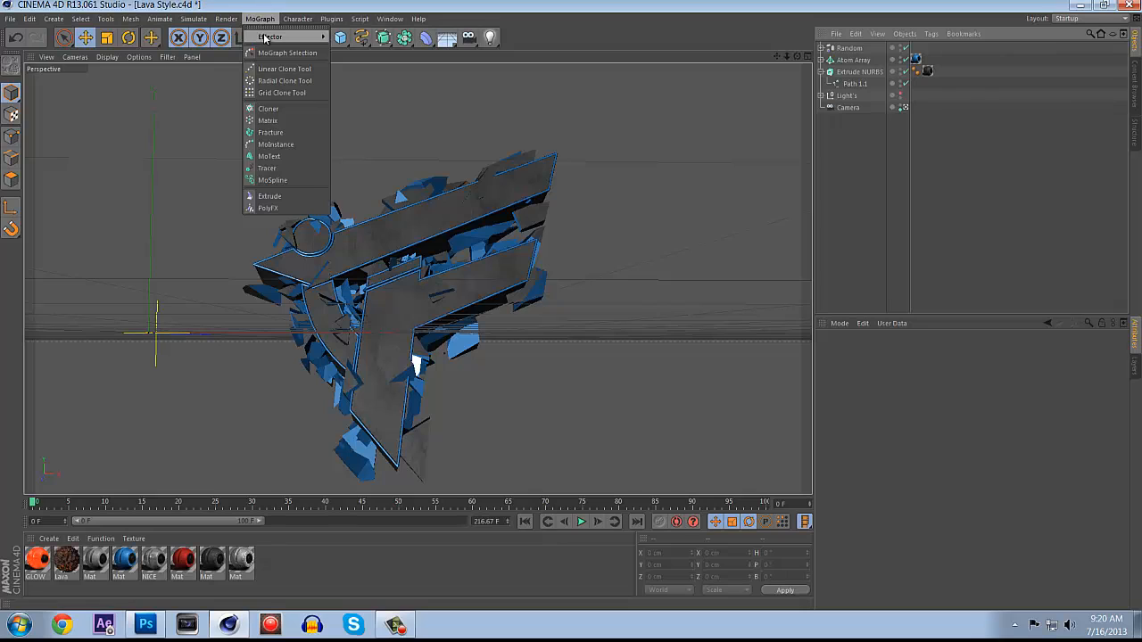
pyautogui.moveTo(270, 37)
pyautogui.click(368, 128)
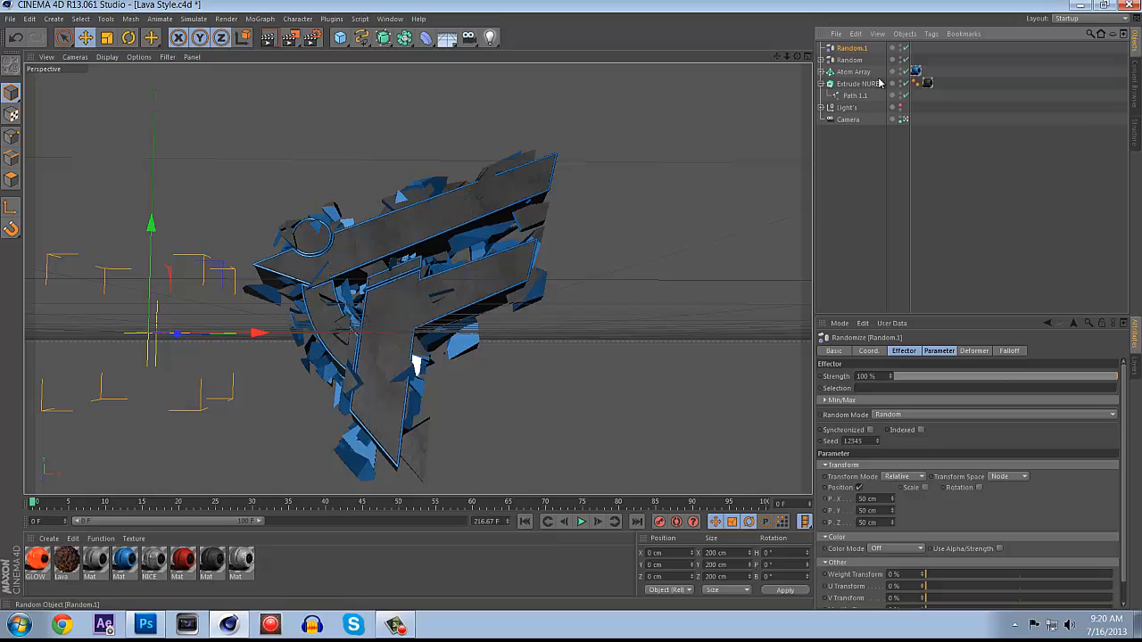
pyautogui.click(903, 376)
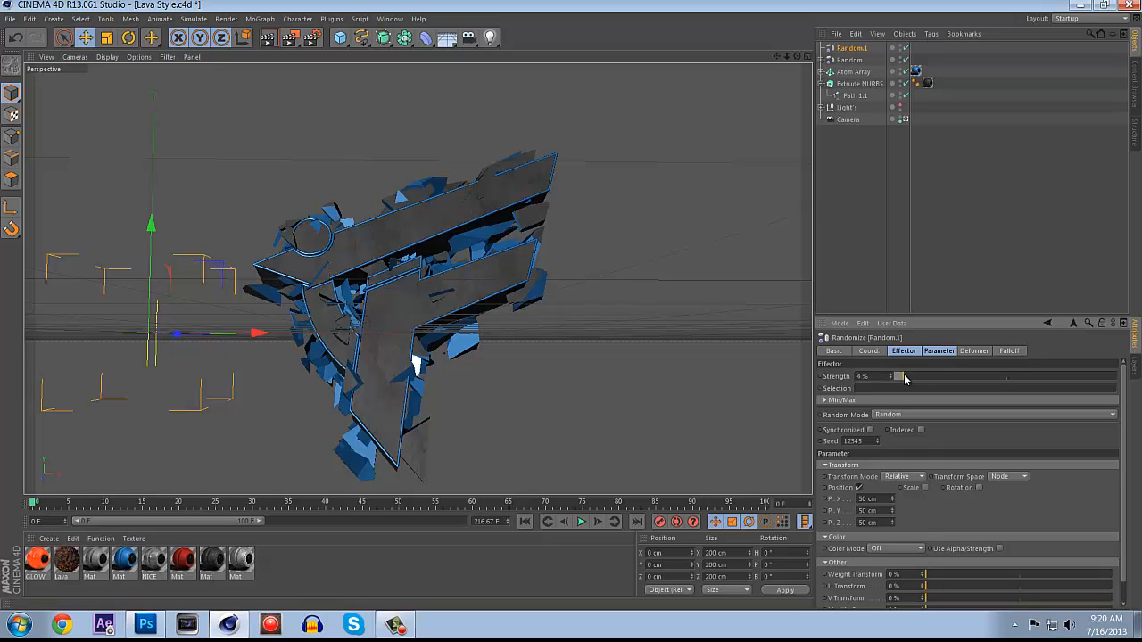
pyautogui.click(948, 357)
pyautogui.doubleClick(863, 408)
pyautogui.write('0')
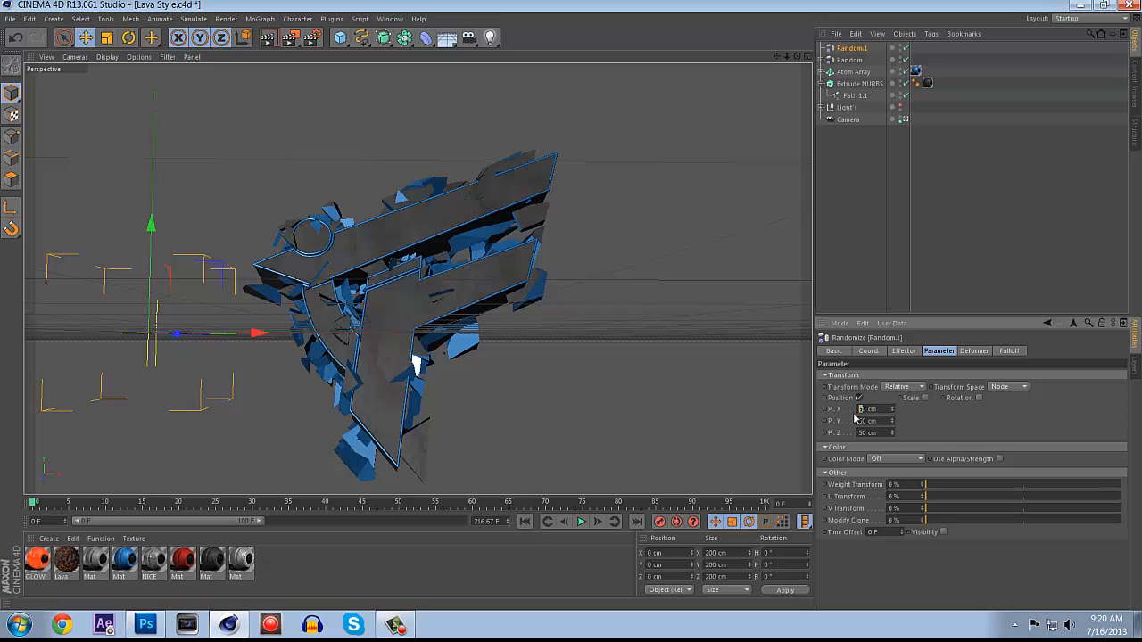
pyautogui.write('3')
pyautogui.press('Tab')
pyautogui.write('0')
# - Set Random.1's deformation to Point and select Random, Atom Array and Extrude NURBS
pyautogui.click(973, 351)
pyautogui.click(908, 375)
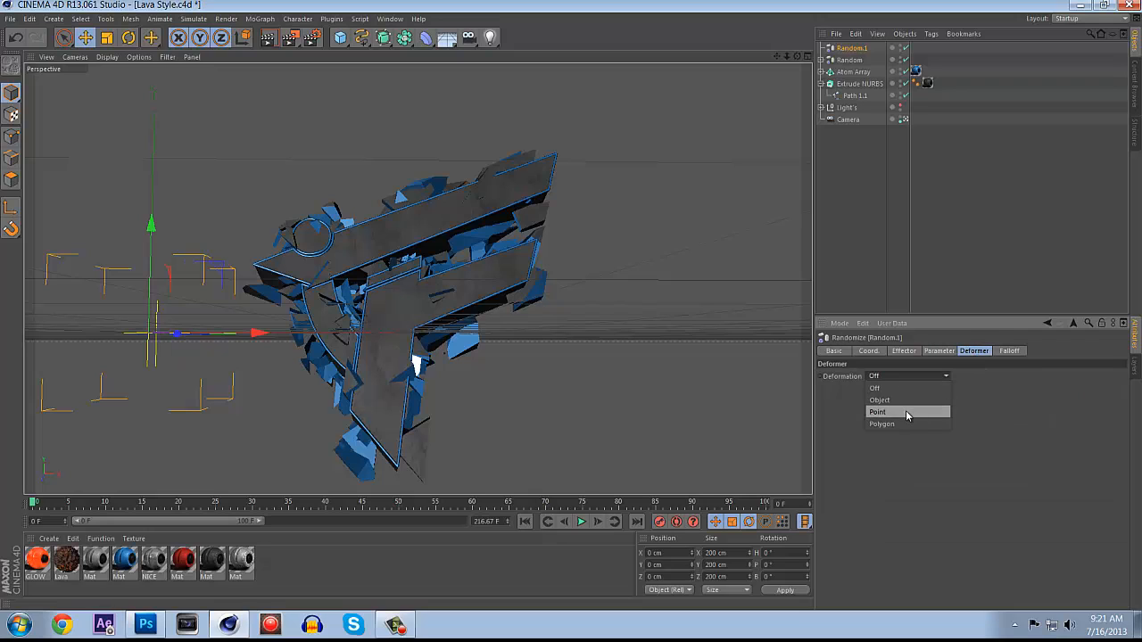
pyautogui.click(905, 411)
pyautogui.click(848, 60)
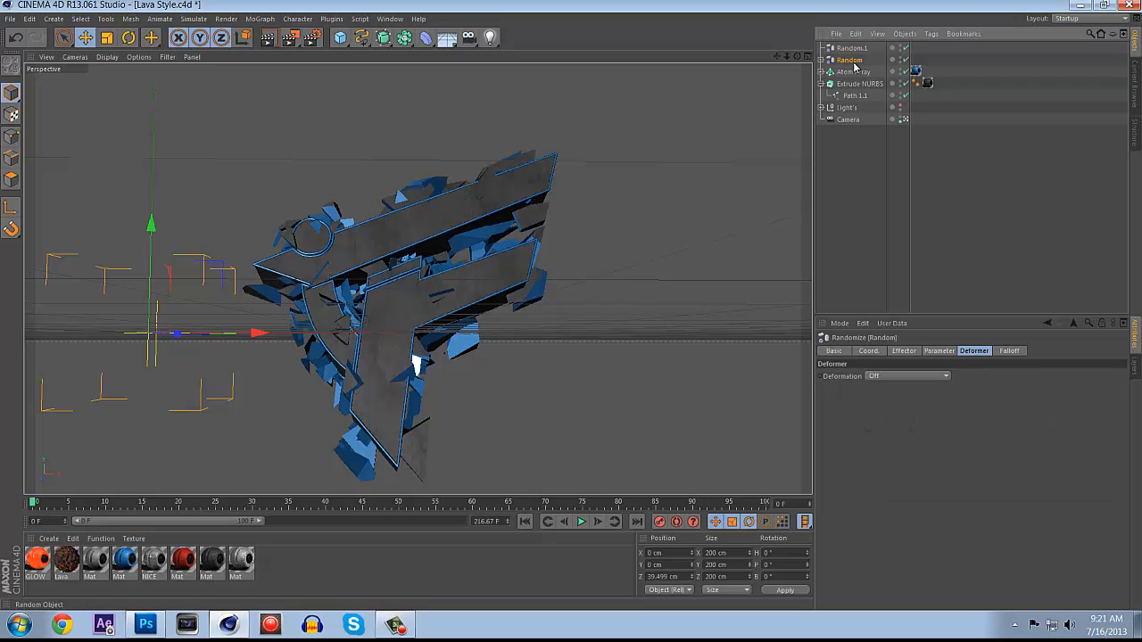
pyautogui.keyDown('shift'); pyautogui.click(847, 84); pyautogui.keyUp('shift')
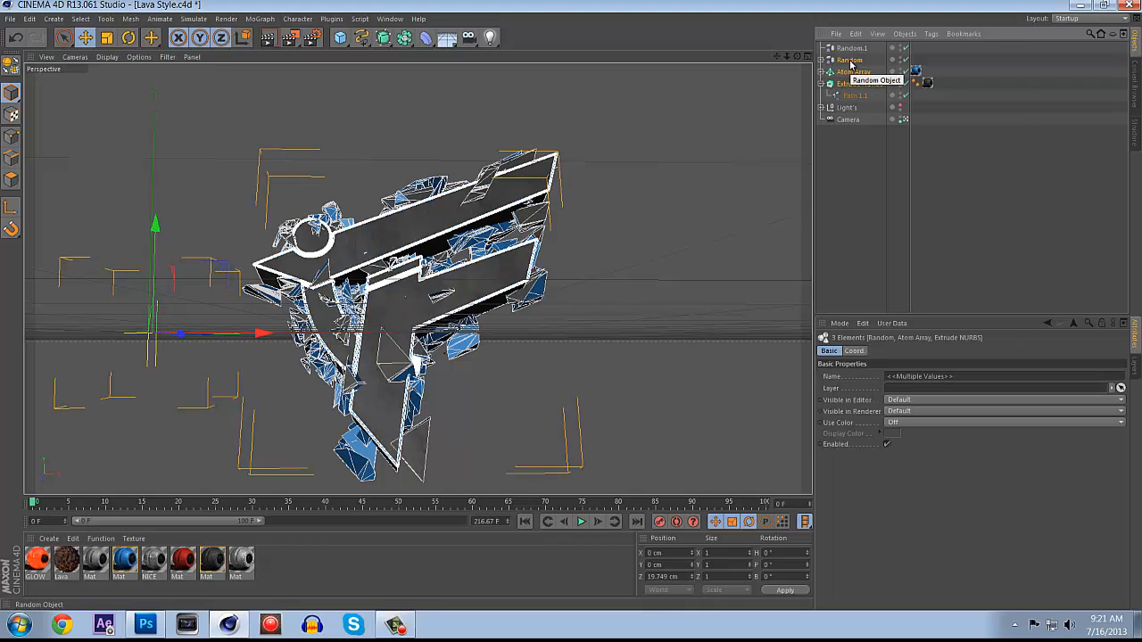
# - Group the selection into a Null with Alt+G and move Random.1 into it
pyautogui.hotkey('alt', 'g')
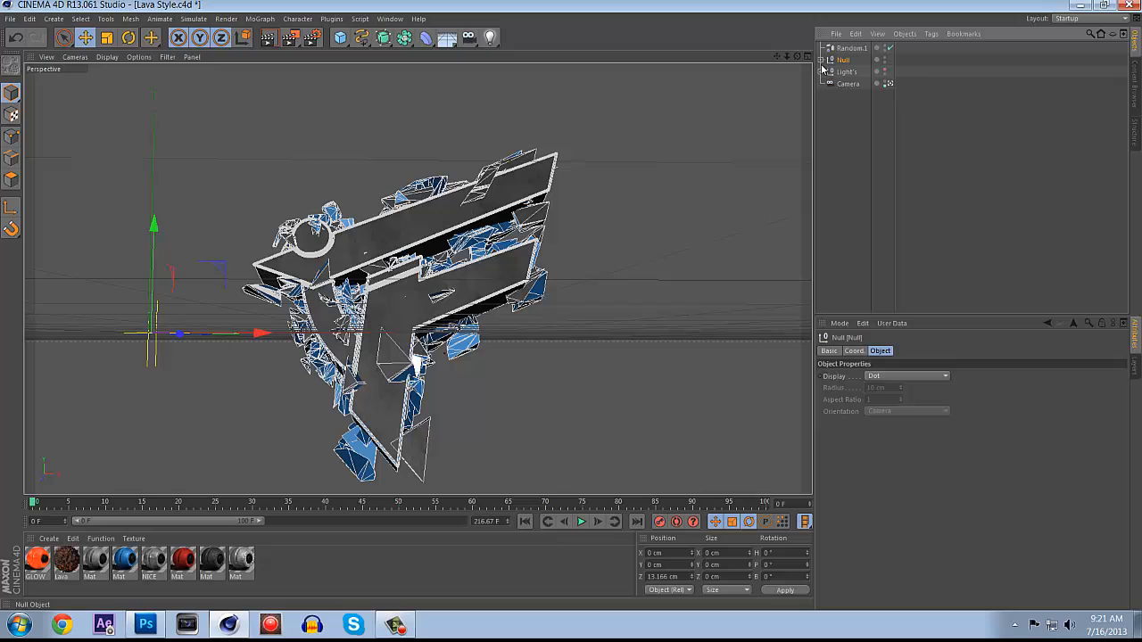
pyautogui.click(821, 60)
pyautogui.click(822, 60)
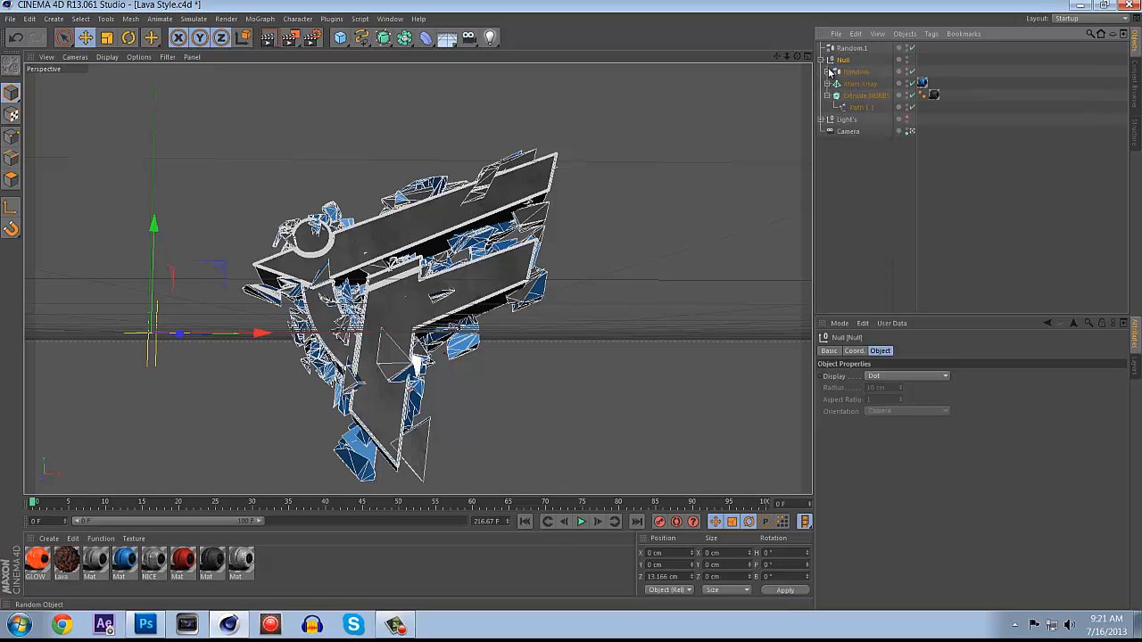
pyautogui.moveTo(852, 48); pyautogui.dragTo(858, 62)
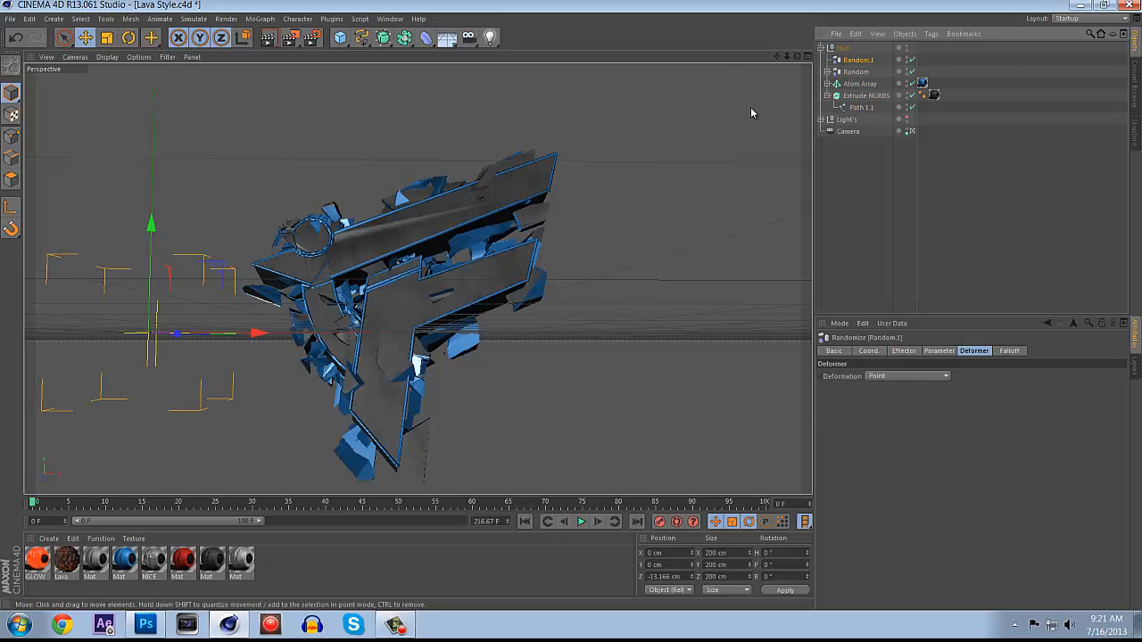
# - Toggle Random.1 to compare its effect and set its strength to 5%
pyautogui.click(911, 60)
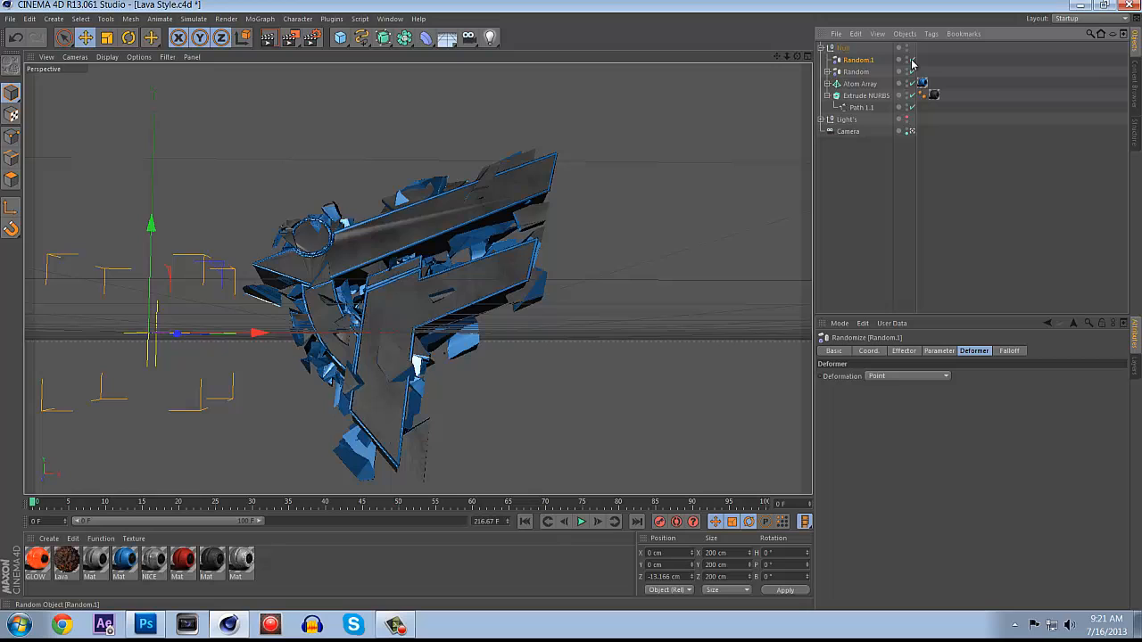
pyautogui.click(911, 60)
pyautogui.click(903, 351)
pyautogui.moveTo(903, 377)
pyautogui.mouseDown()
pyautogui.moveTo(917, 378)
pyautogui.moveTo(902, 377)
pyautogui.mouseUp()
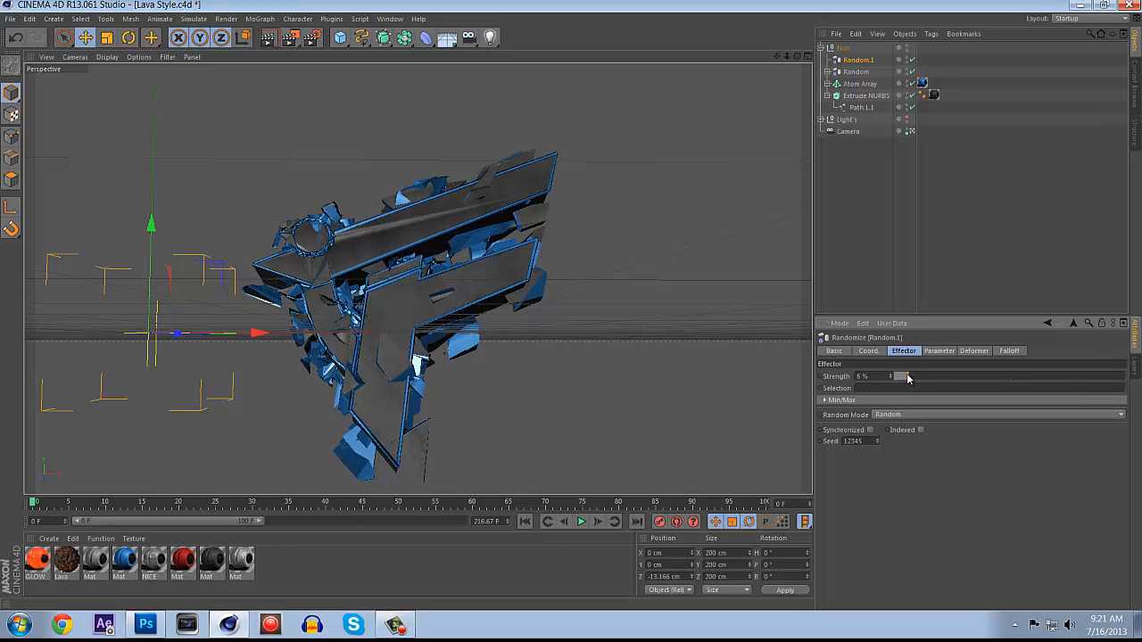
# - In Render Settings' Save page, browse the output path to the GFX > 3D Text folder
pyautogui.click(312, 36)
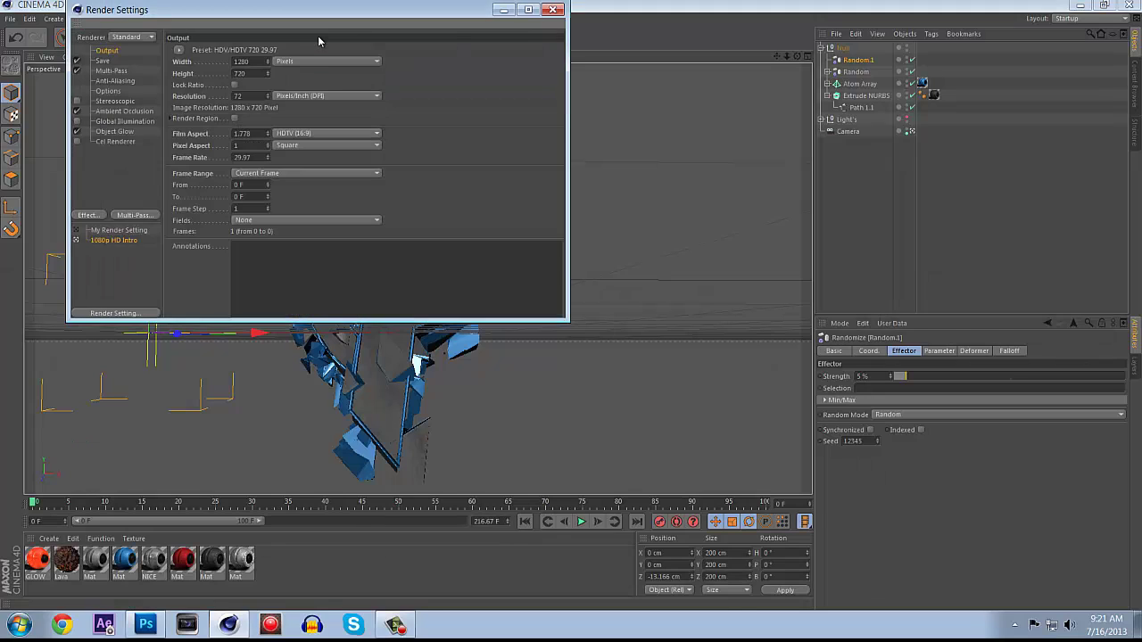
pyautogui.click(102, 61)
pyautogui.click(548, 71)
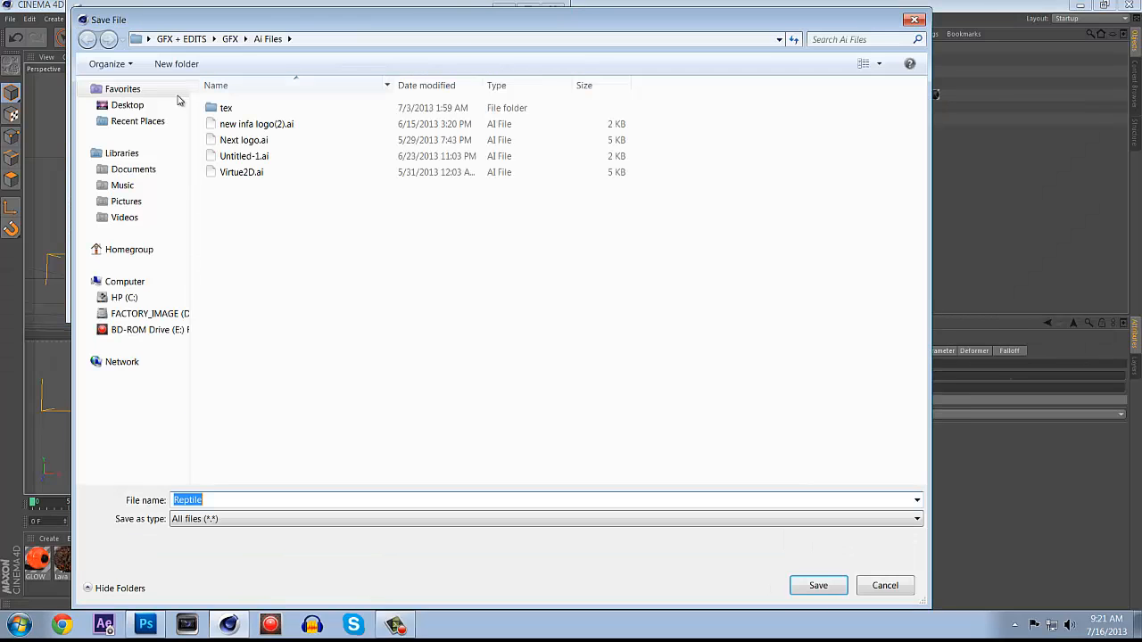
pyautogui.moveTo(127, 103)
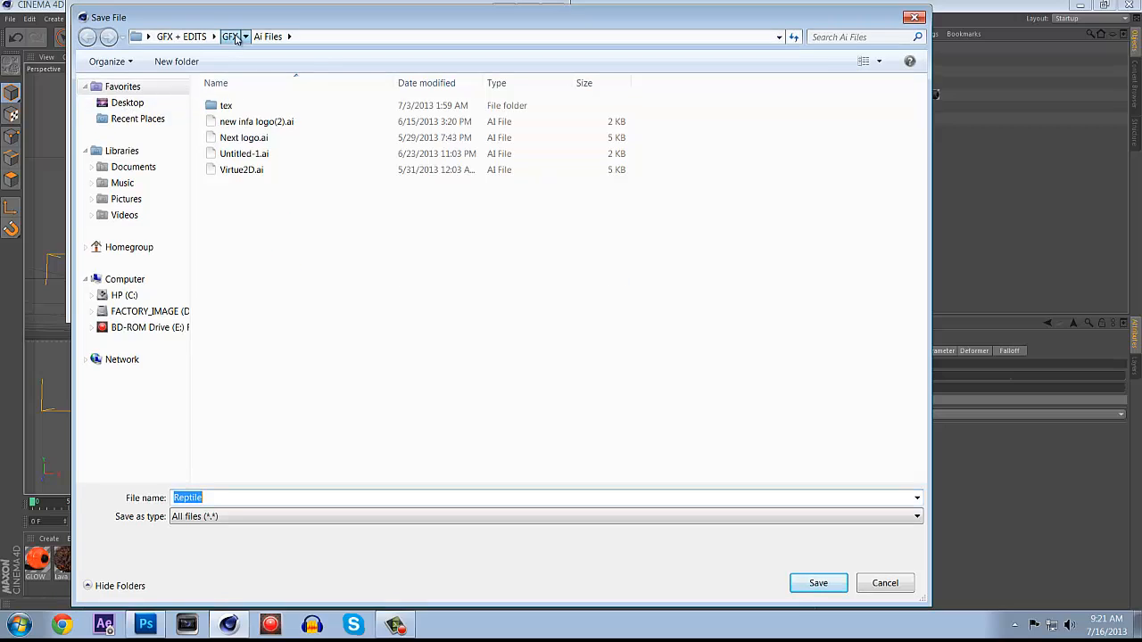
pyautogui.click(230, 39)
pyautogui.click(233, 121)
pyautogui.doubleClick(234, 122)
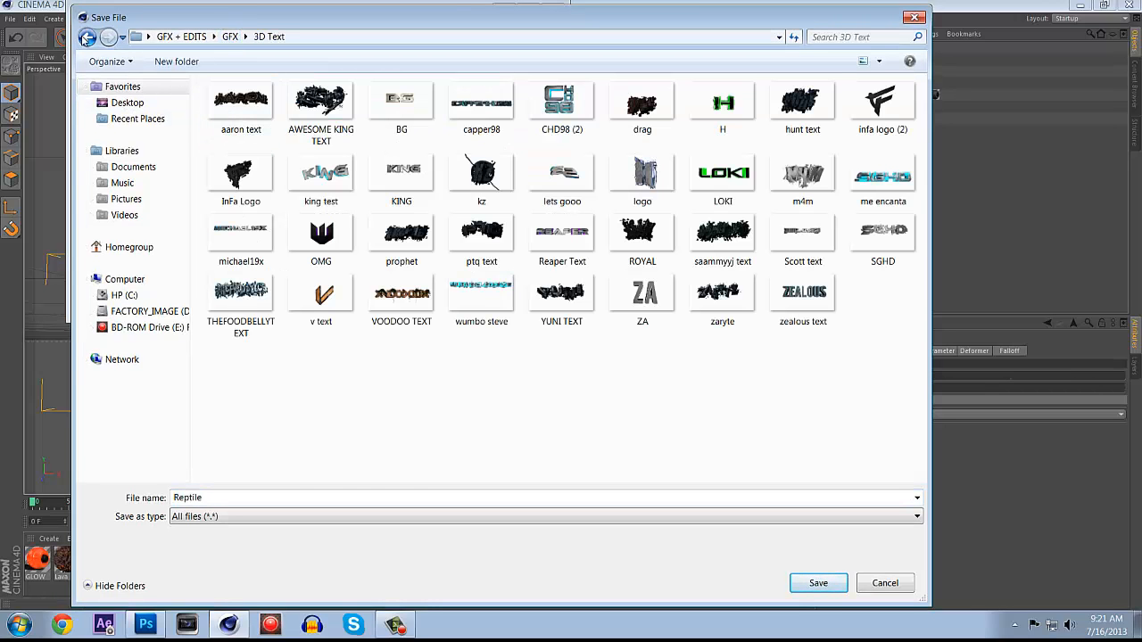
# - Name the output 'infa logo for tutorial' as PNG with alpha and close Render Settings
pyautogui.click(296, 497)
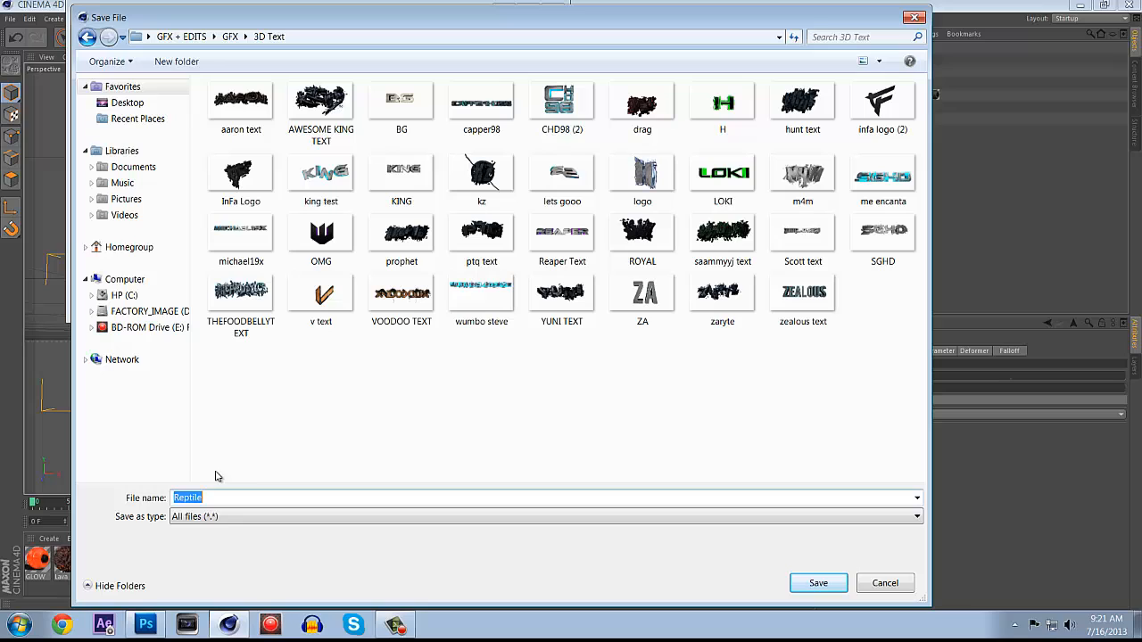
pyautogui.write('inf')
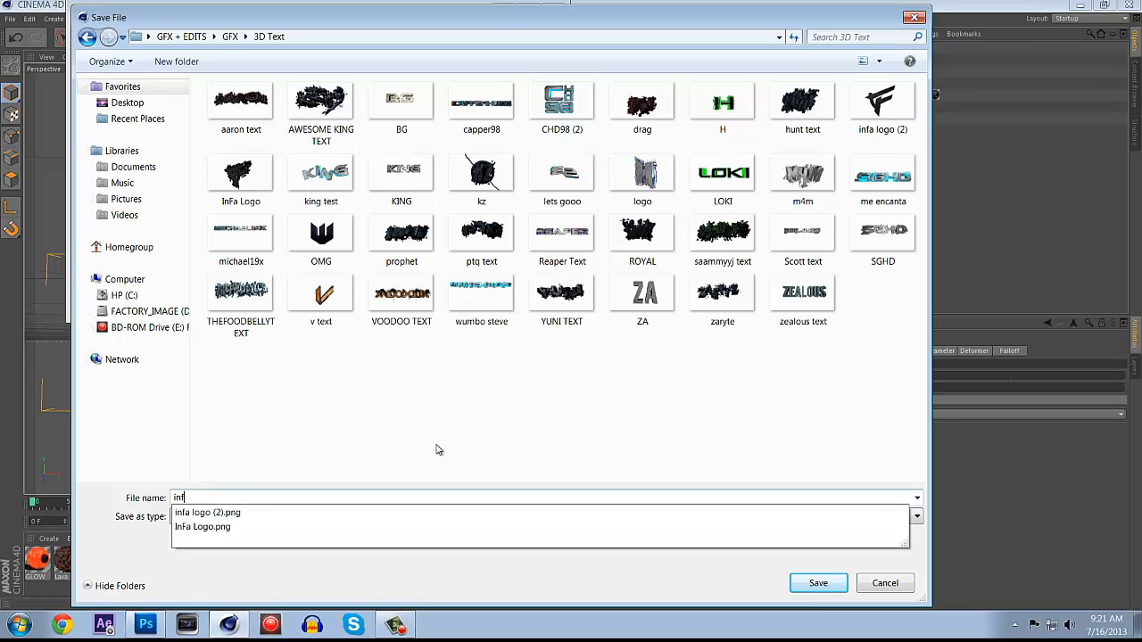
pyautogui.write('a logo for tutorial')
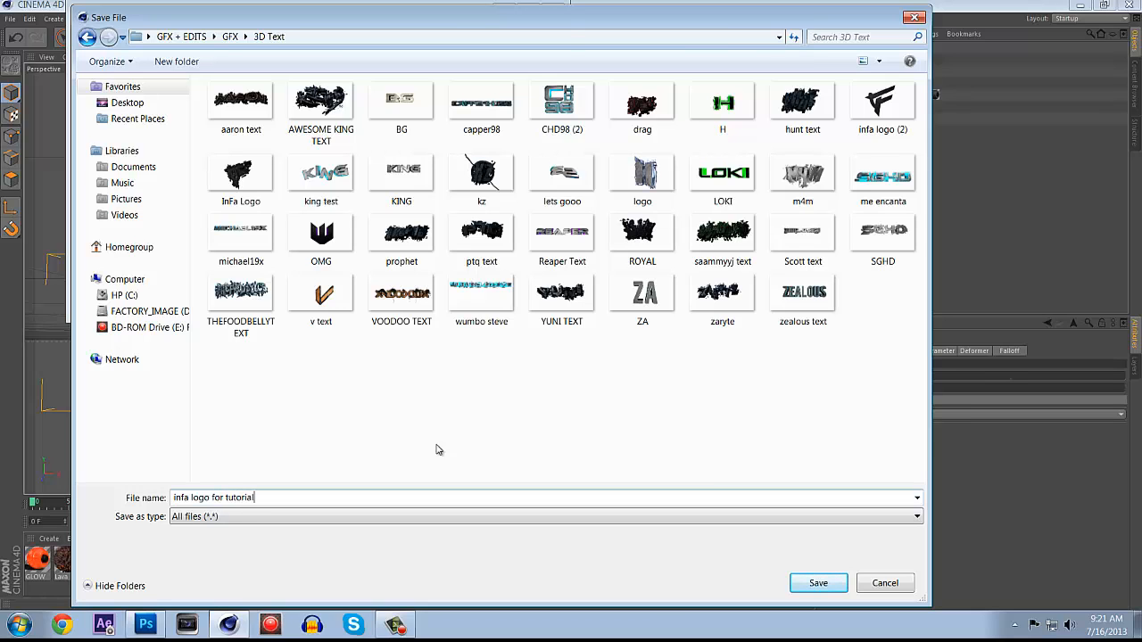
pyautogui.press('Return')
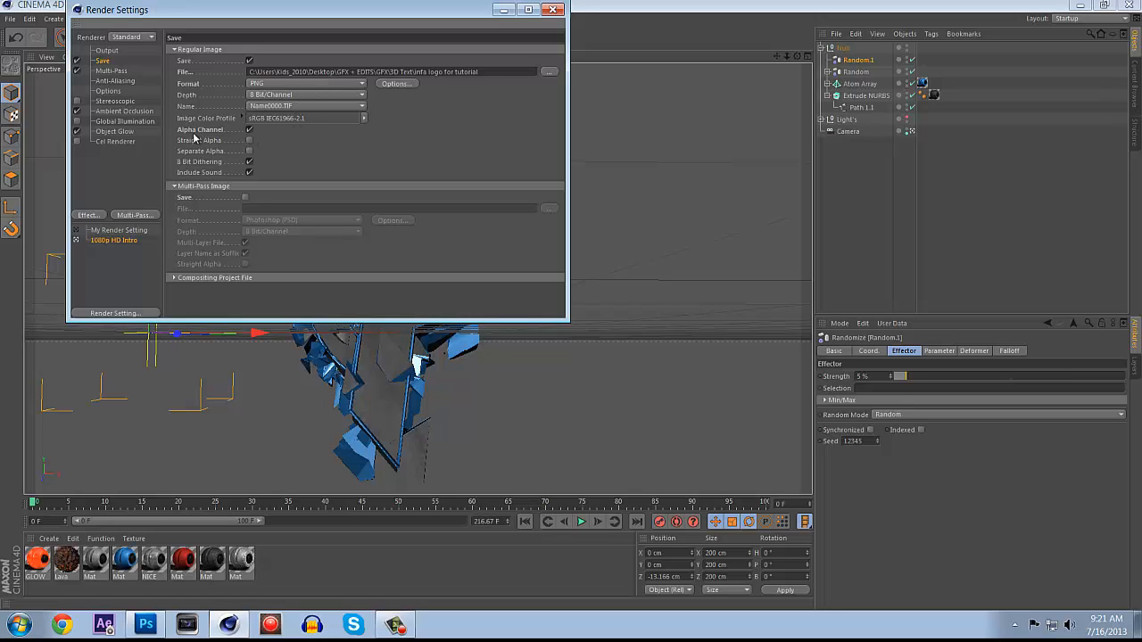
pyautogui.click(550, 12)
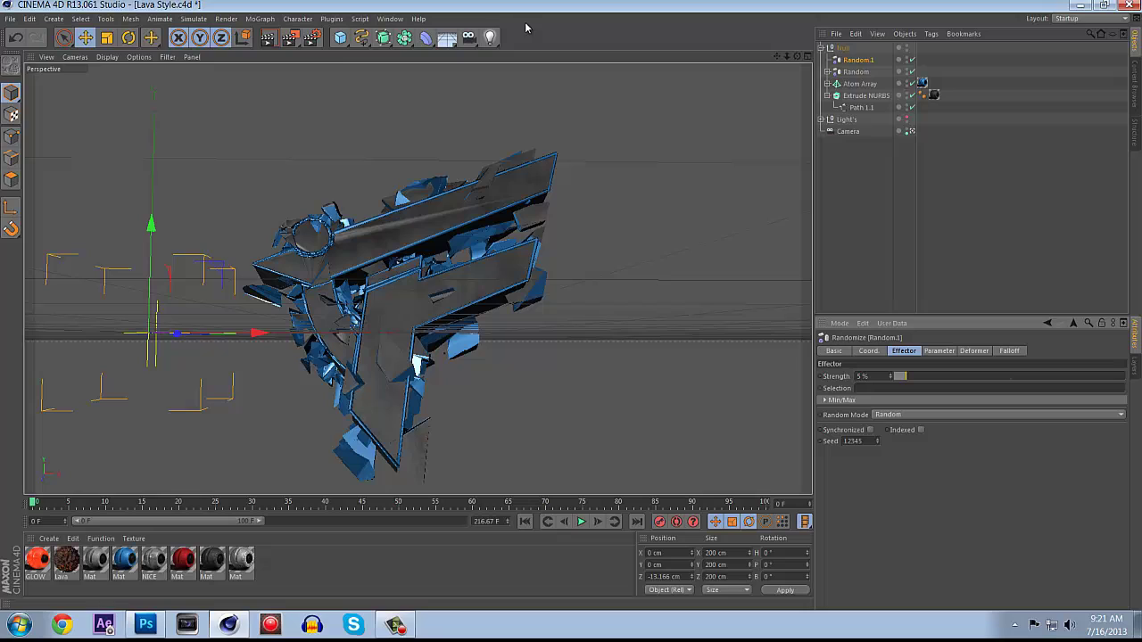
# - Render to Picture Viewer at 1280x720, dismissing the Texture Error, and watch the render
pyautogui.click(292, 38)
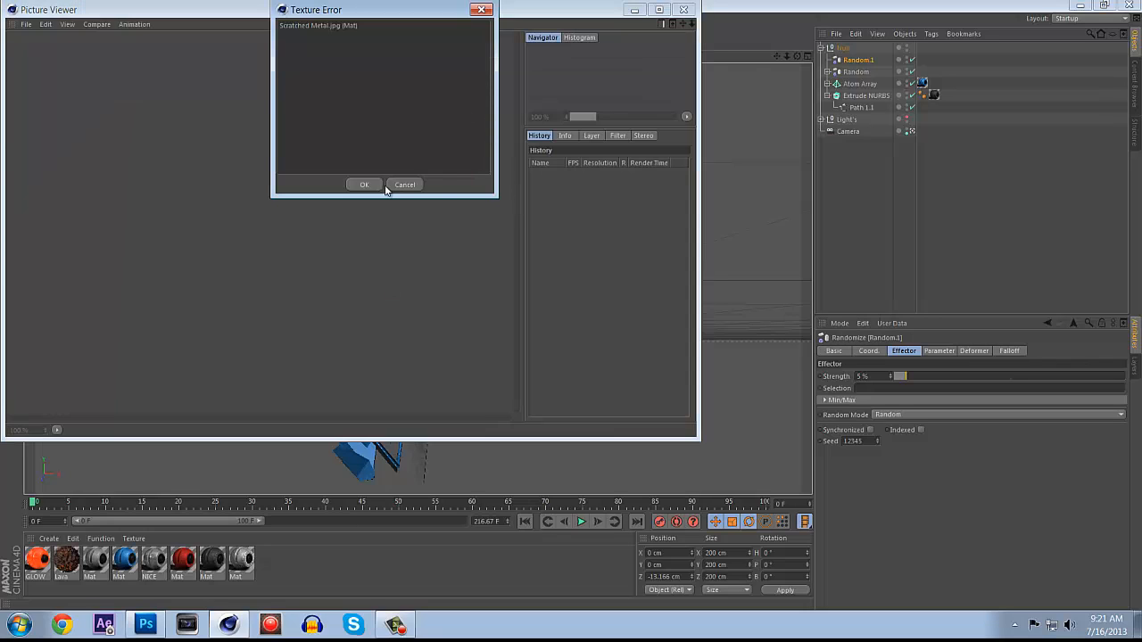
pyautogui.click(364, 185)
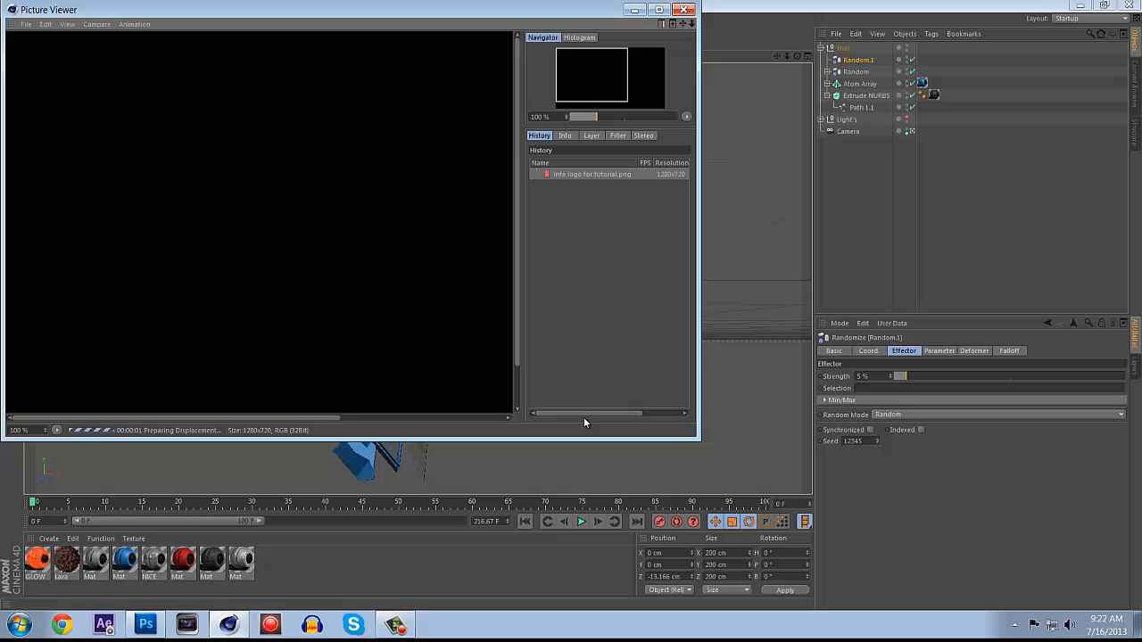
pyautogui.click(395, 624)
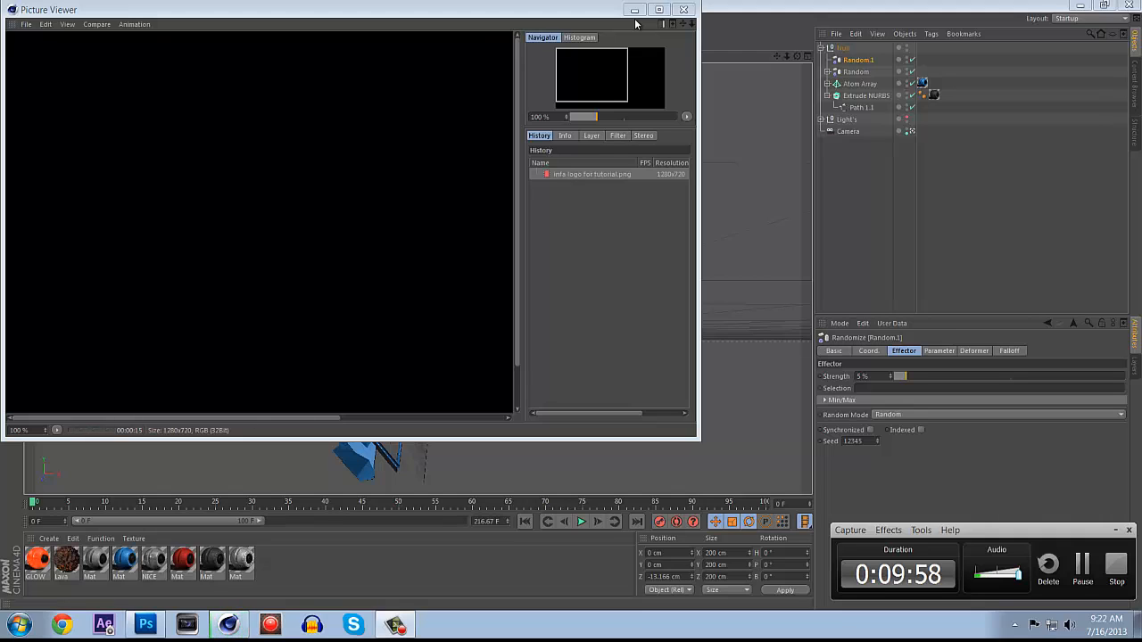
pyautogui.moveTo(535, 10); pyautogui.dragTo(713, 453)
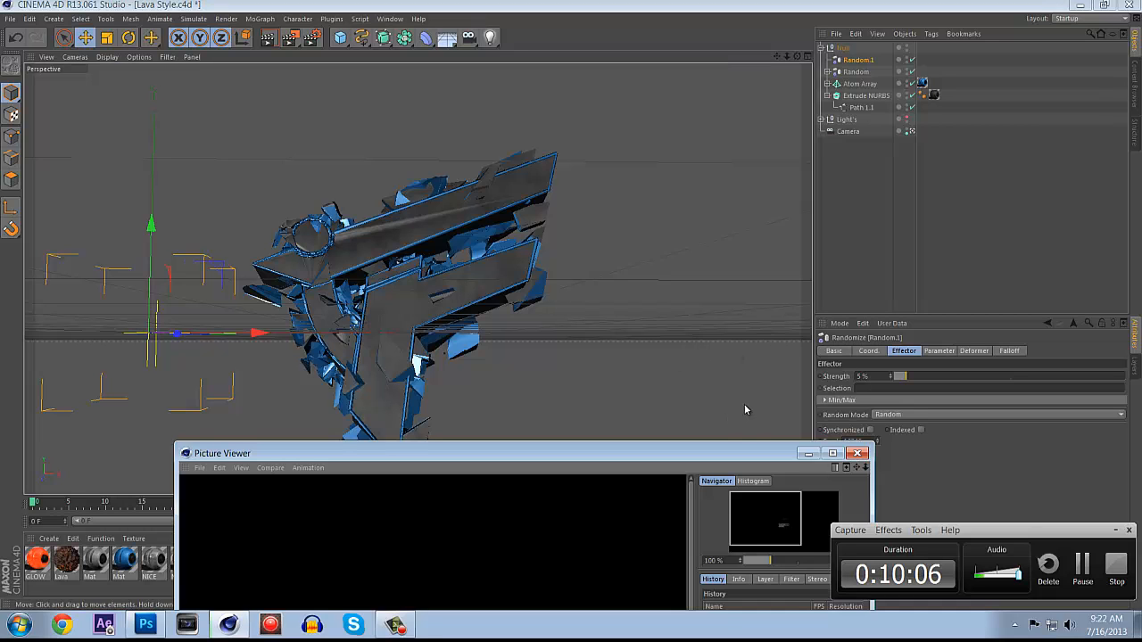
pyautogui.moveTo(734, 469); pyautogui.dragTo(683, 73)
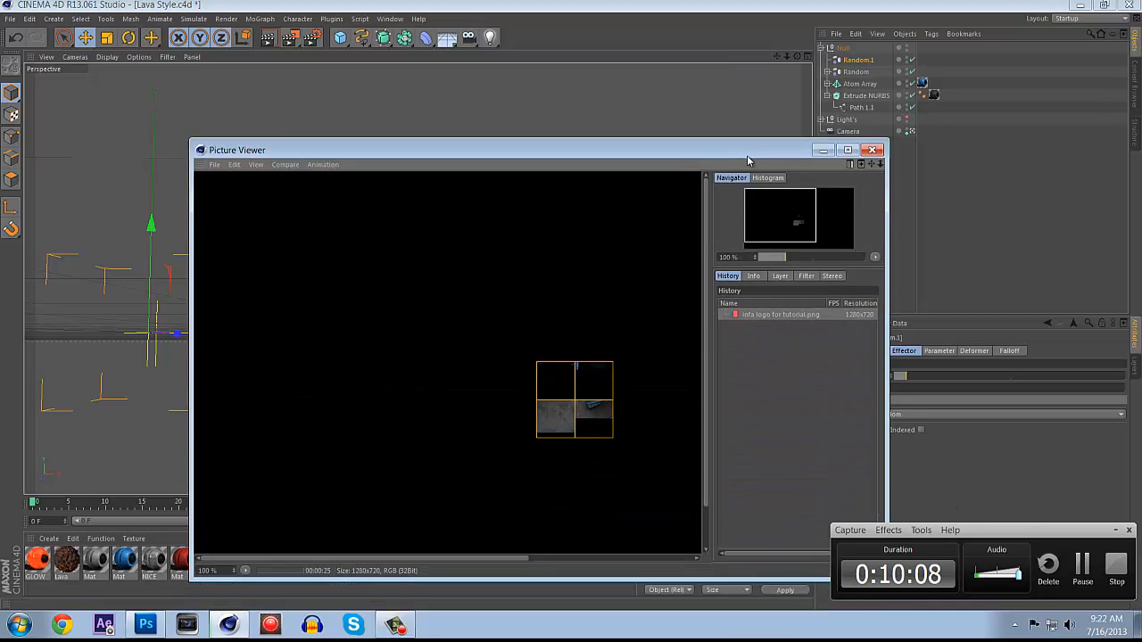